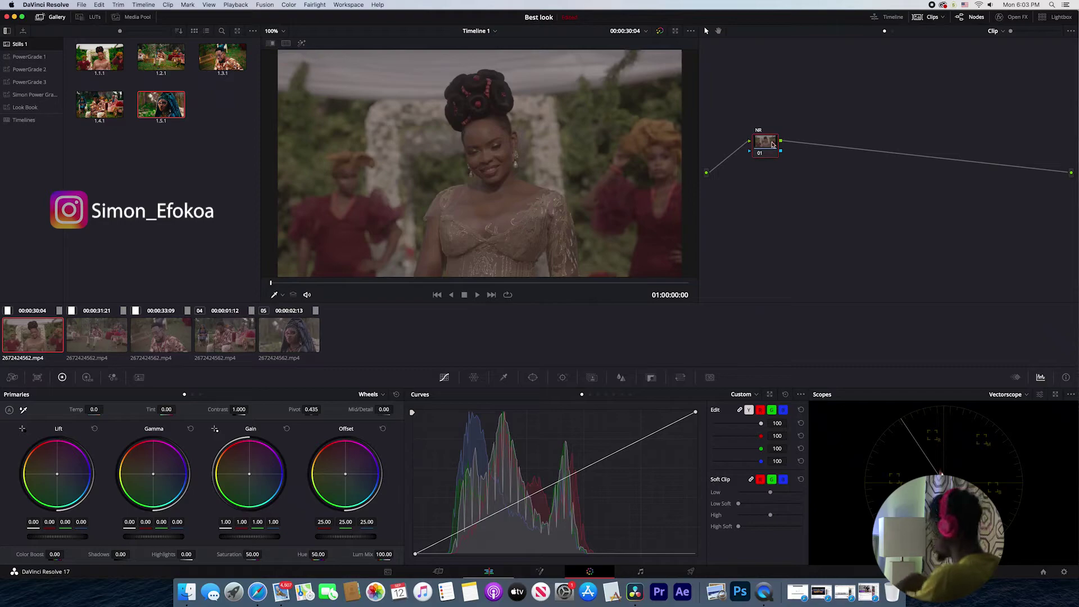
Add a serial node after NR, label it Expo, and shift both nodes left.
{"action": "right_click", "coordinate": [773, 144]}
{"action": "mouse_move", "coordinate": [809, 185]}
{"action": "left_click", "coordinate": [859, 188]}
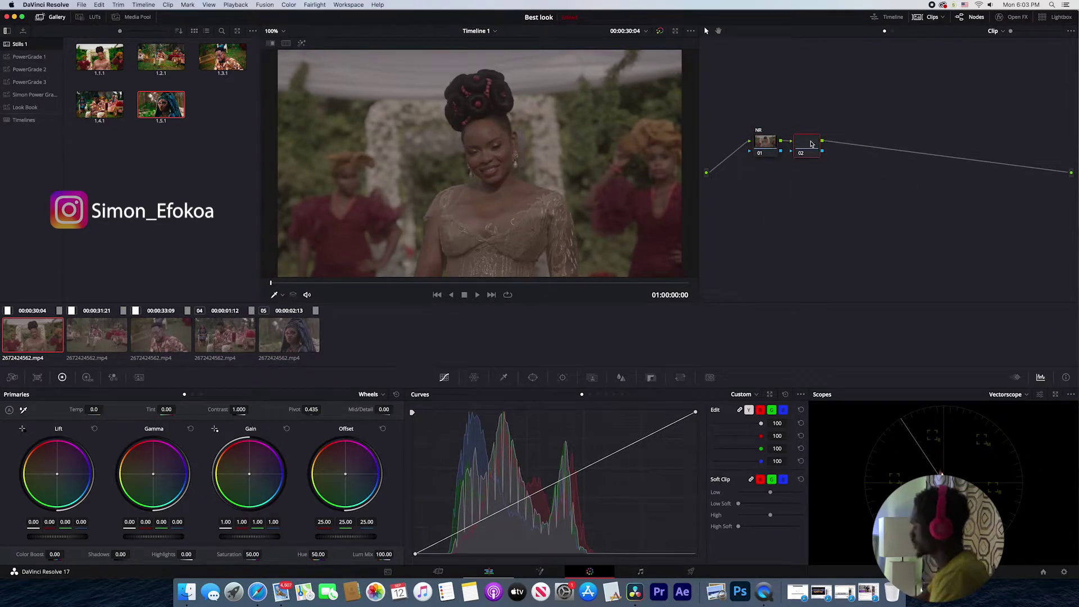
{"action": "right_click", "coordinate": [810, 147]}
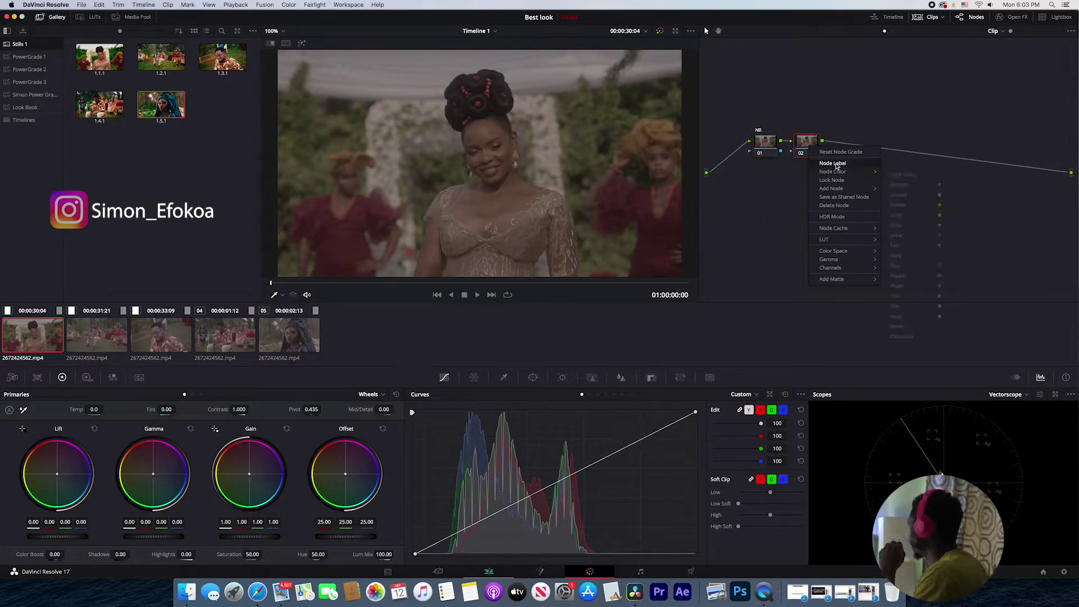
{"action": "left_click", "coordinate": [832, 163]}
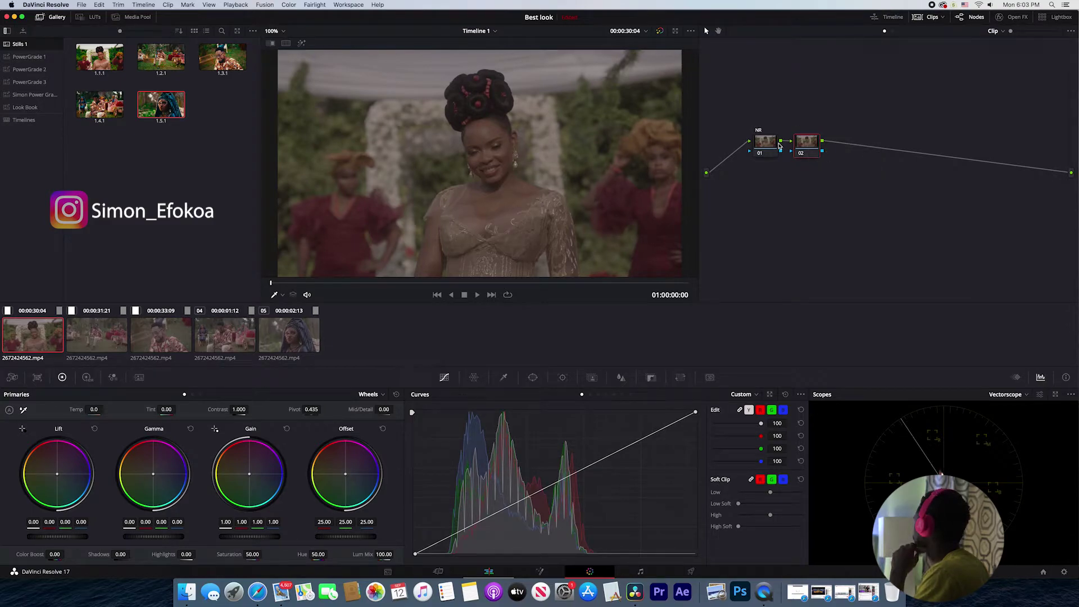
{"action": "type", "text": "Expo"}
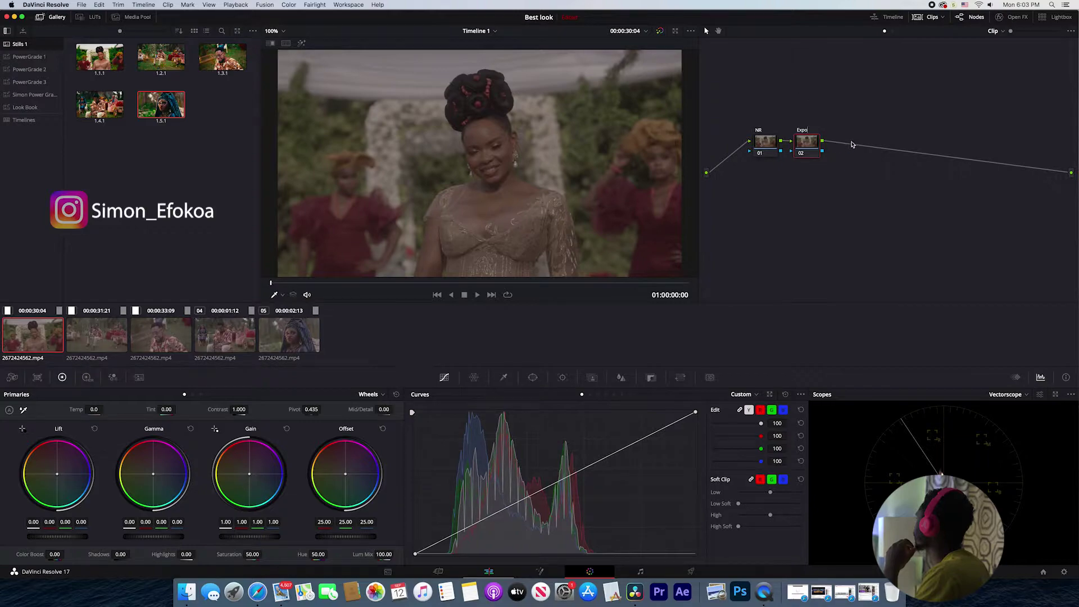
{"action": "mouse_move", "coordinate": [888, 125]}
{"action": "left_mouse_down"}
{"action": "mouse_move", "coordinate": [753, 159]}
{"action": "mouse_move", "coordinate": [785, 145]}
{"action": "left_mouse_up"}
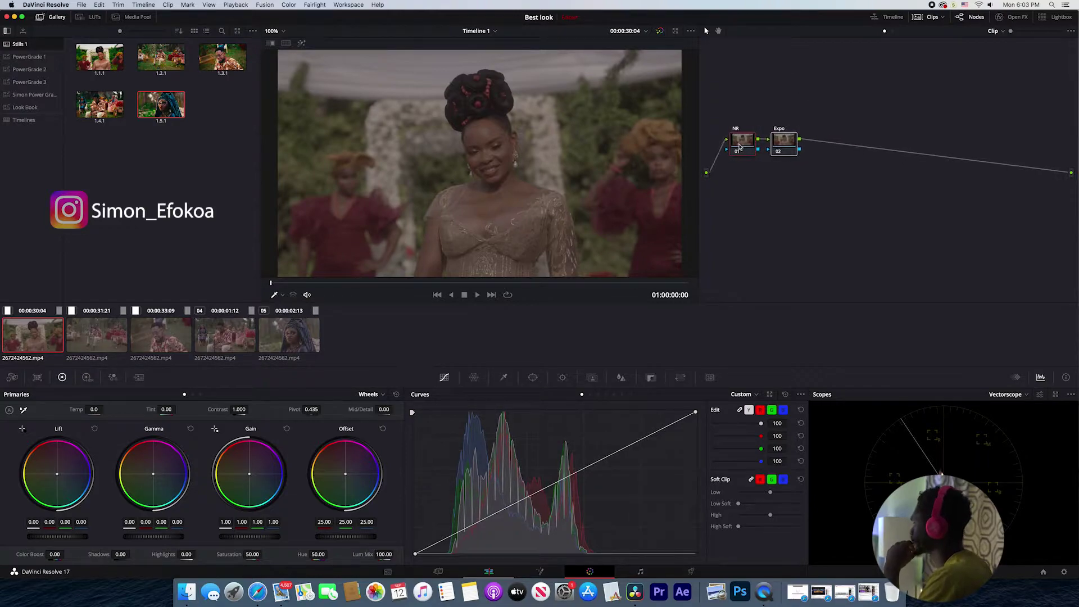
Add a third serial node after the Expo node.
{"action": "right_click", "coordinate": [784, 145]}
{"action": "mouse_move", "coordinate": [820, 186]}
{"action": "left_click", "coordinate": [873, 191]}
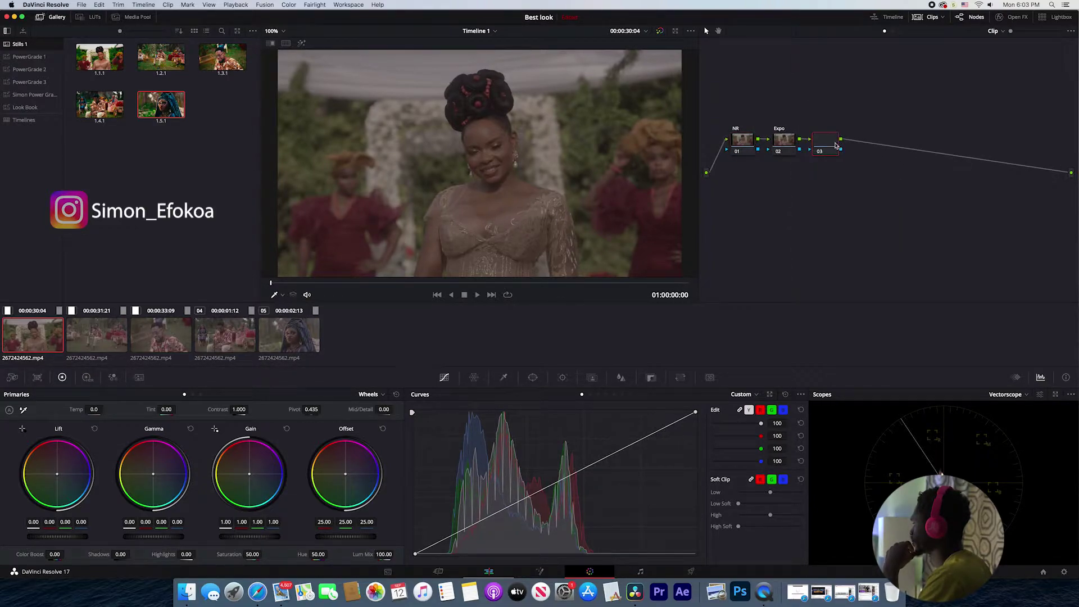
{"action": "right_click", "coordinate": [835, 146]}
{"action": "key", "text": "Escape"}
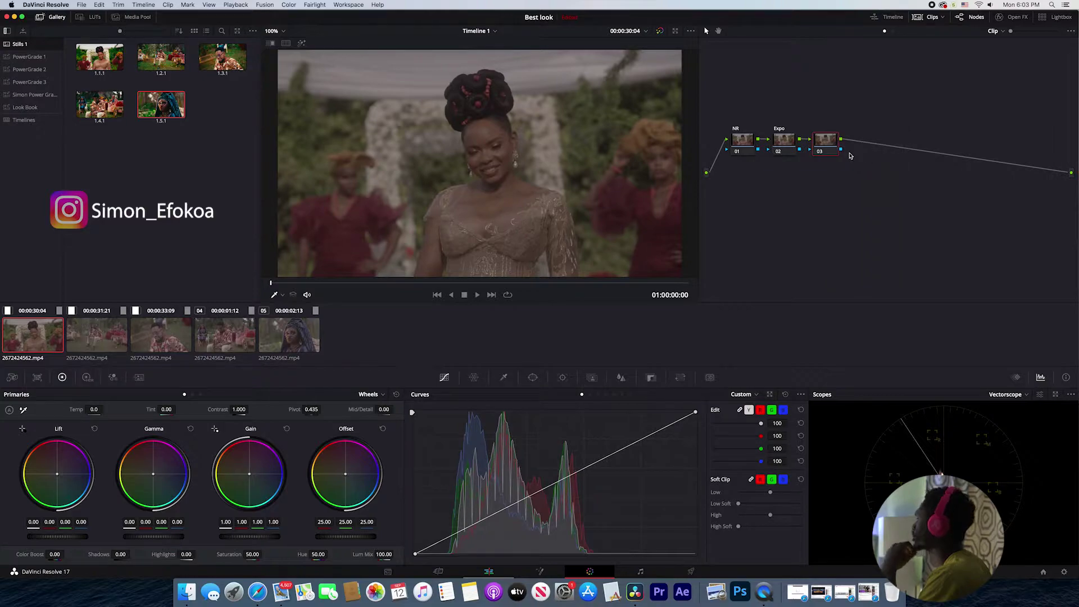
Review the clips in playback, return to the first clip's start, and label node 03 Balance.
{"action": "key", "text": "space"}
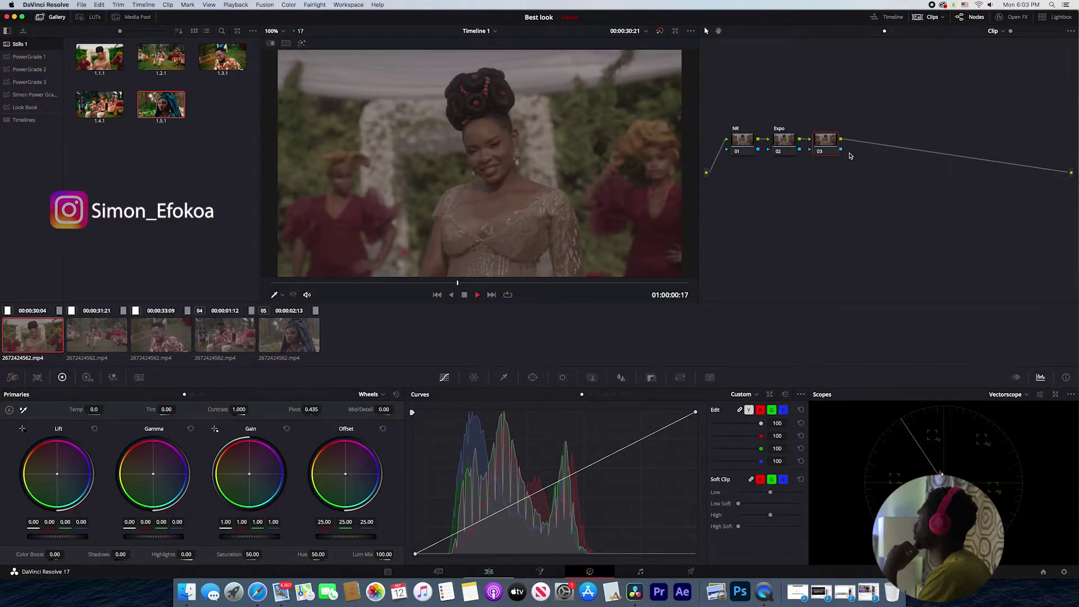
{"action": "left_click", "coordinate": [475, 296]}
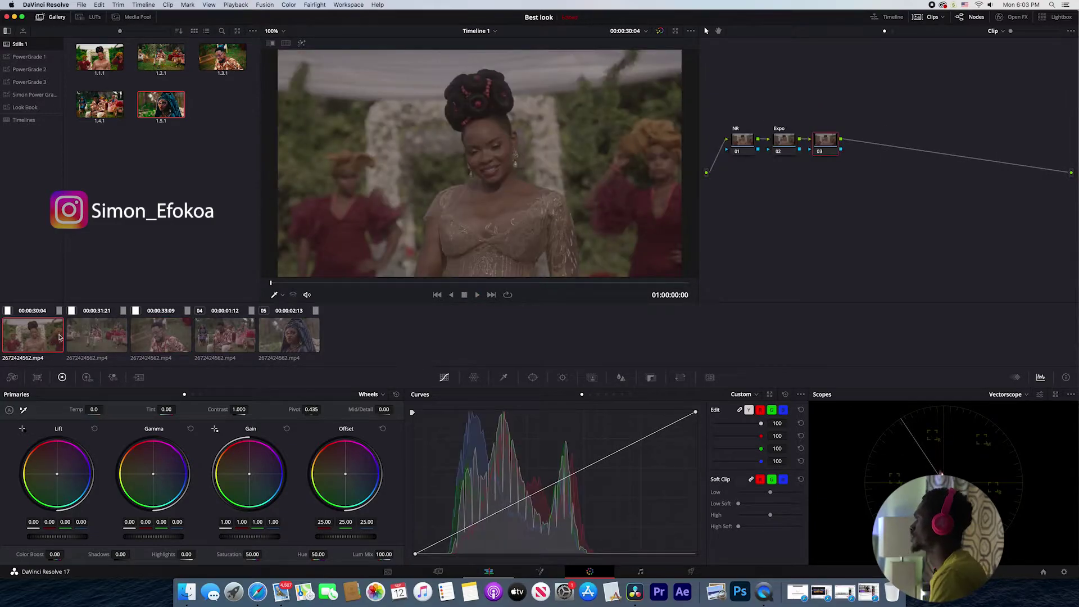
{"action": "key", "text": "Home"}
{"action": "right_click", "coordinate": [828, 148]}
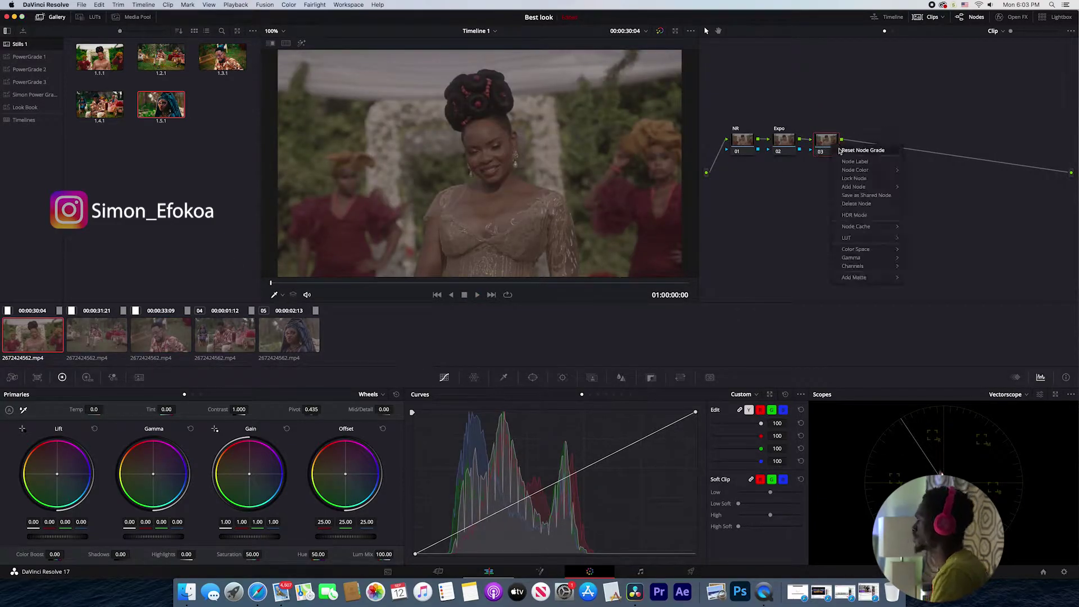
{"action": "left_click", "coordinate": [838, 148]}
{"action": "type", "text": "Balance"}
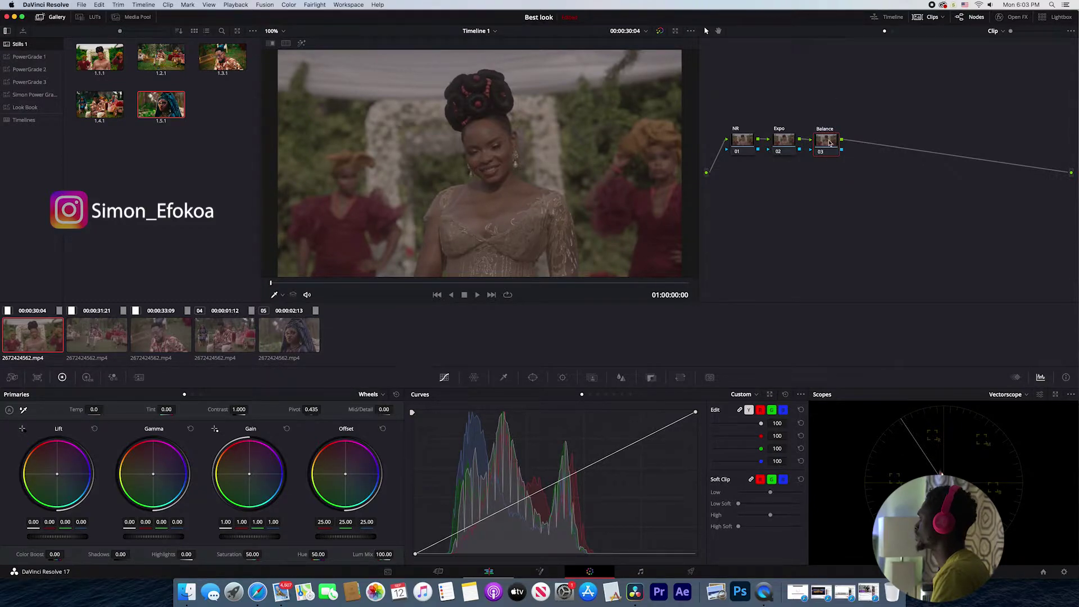
Add serial node 04 after Balance and label it Secondary.
{"action": "right_click", "coordinate": [830, 144]}
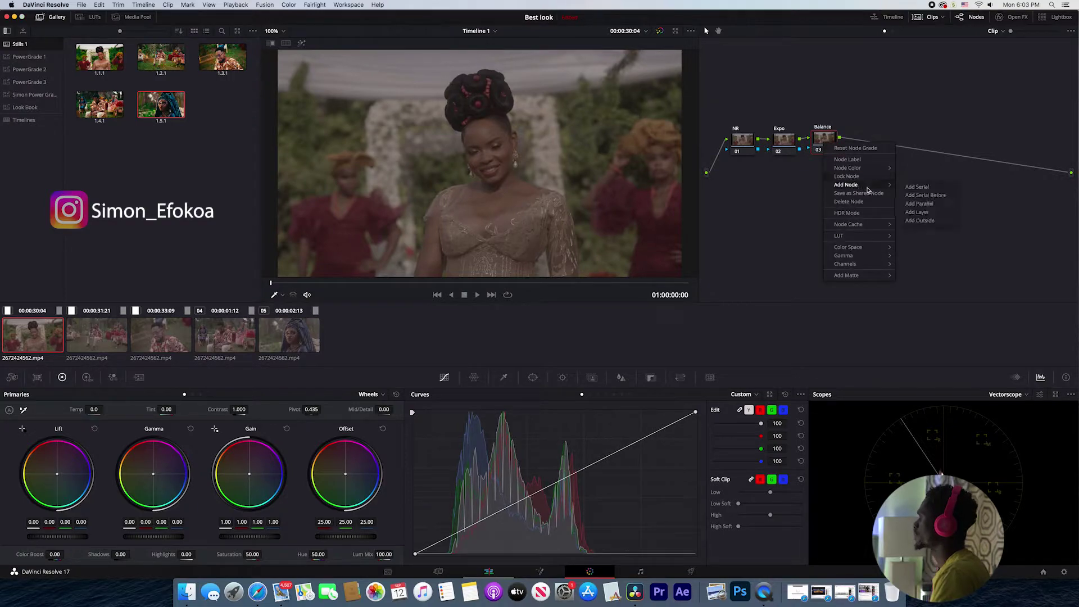
{"action": "mouse_move", "coordinate": [848, 184]}
{"action": "left_click", "coordinate": [916, 186]}
{"action": "right_click", "coordinate": [873, 146]}
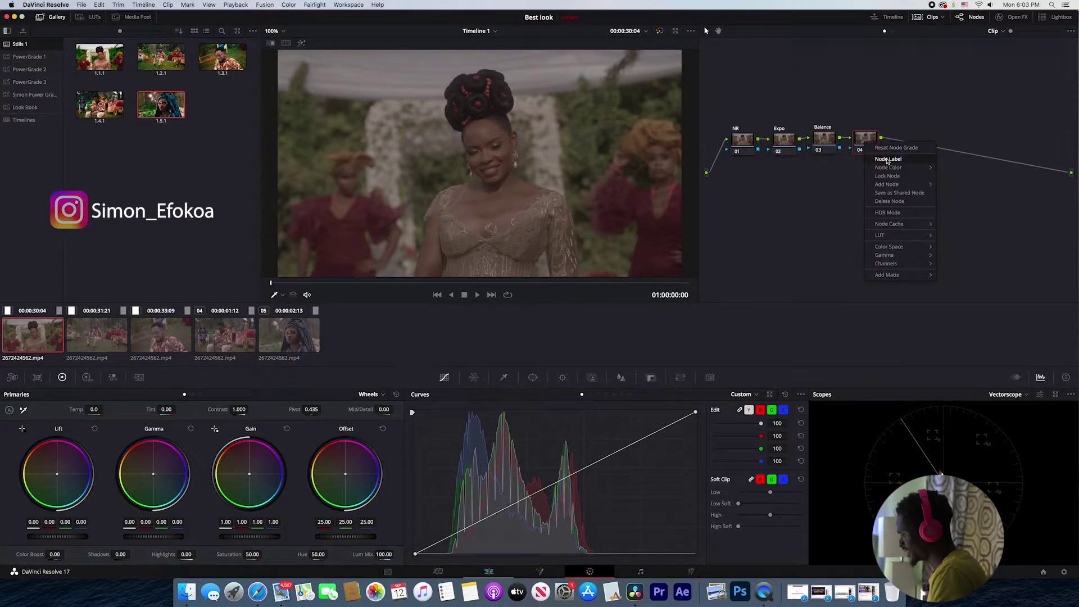
{"action": "left_click", "coordinate": [815, 129]}
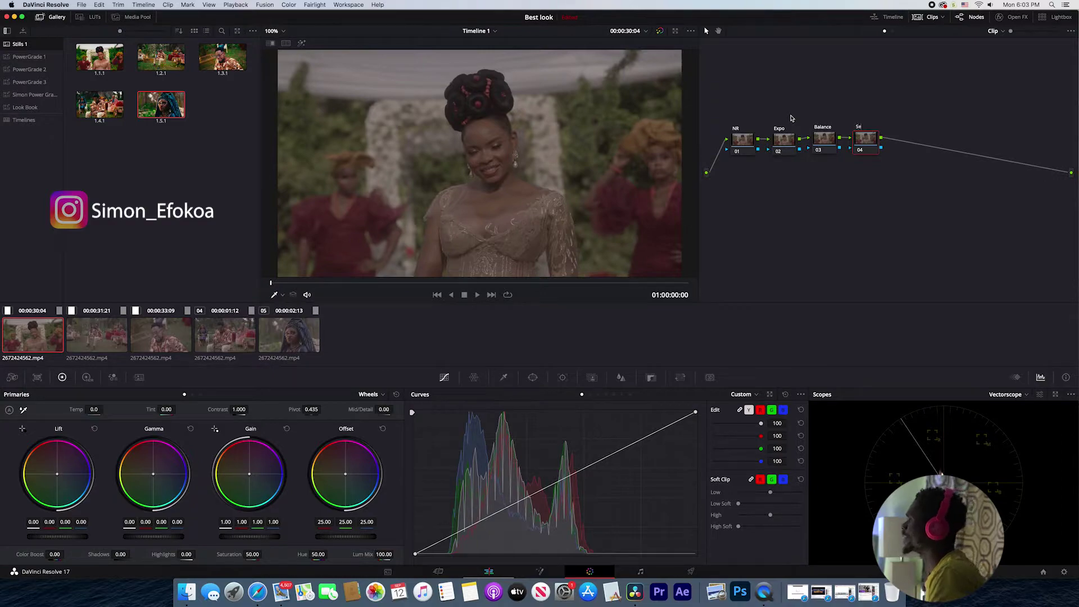
{"action": "type", "text": "econdar"}
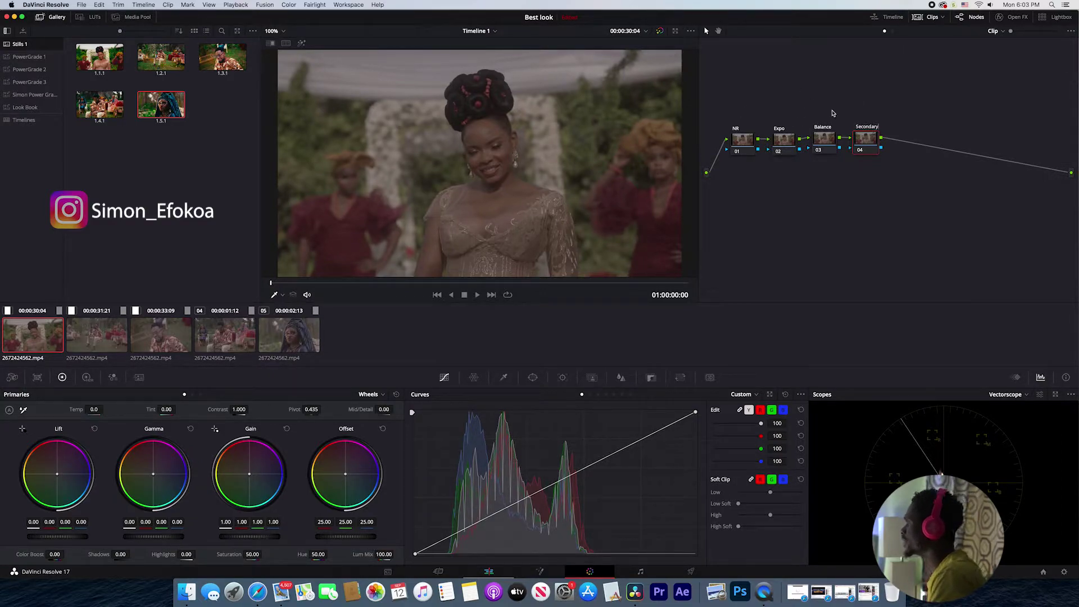
{"action": "type", "text": "y"}
{"action": "key", "text": "Return"}
Add serial node 05 after Secondary and label it Look.
{"action": "right_click", "coordinate": [874, 150]}
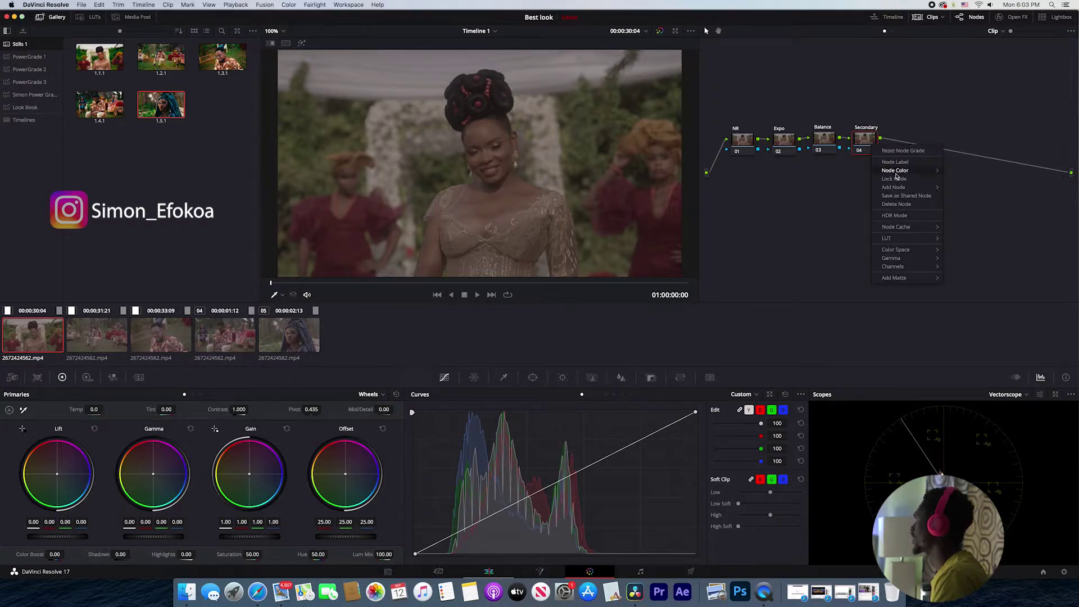
{"action": "mouse_move", "coordinate": [915, 189]}
{"action": "left_click", "coordinate": [971, 193]}
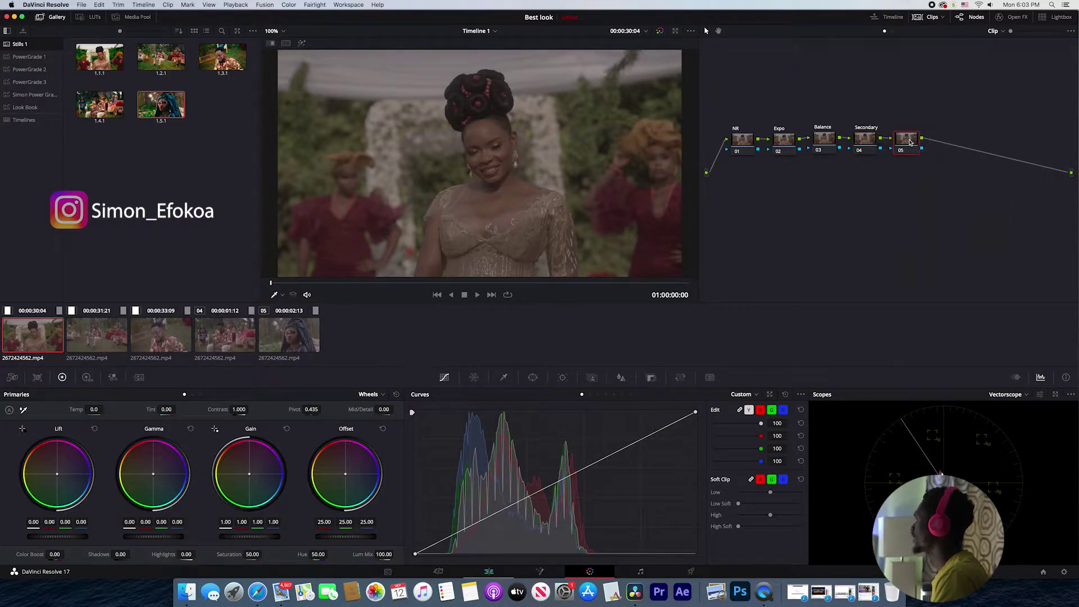
{"action": "right_click", "coordinate": [913, 142]}
{"action": "left_click", "coordinate": [939, 159]}
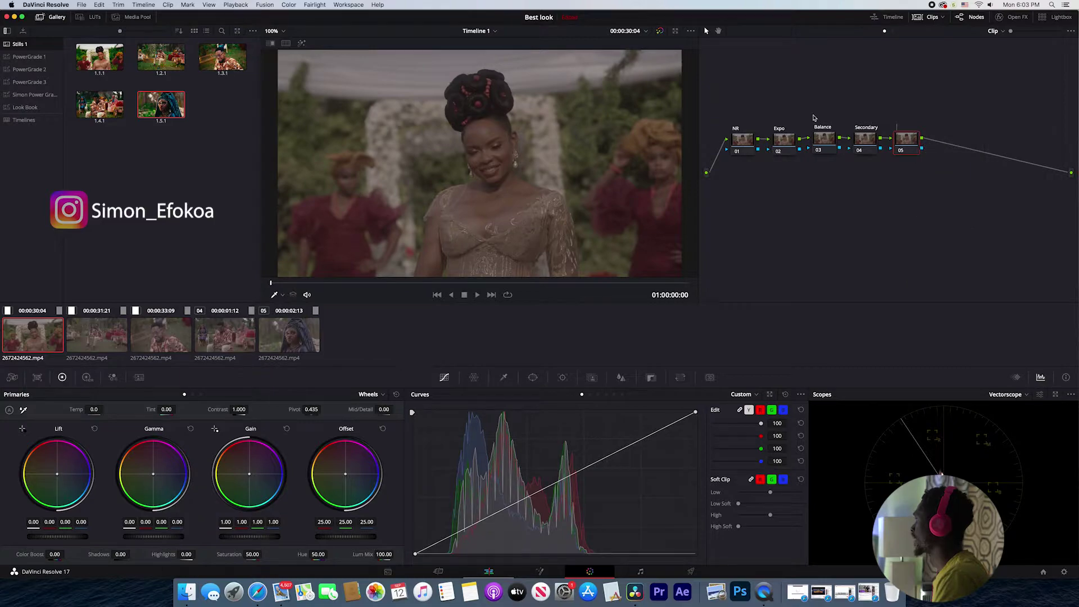
{"action": "type", "text": "Look"}
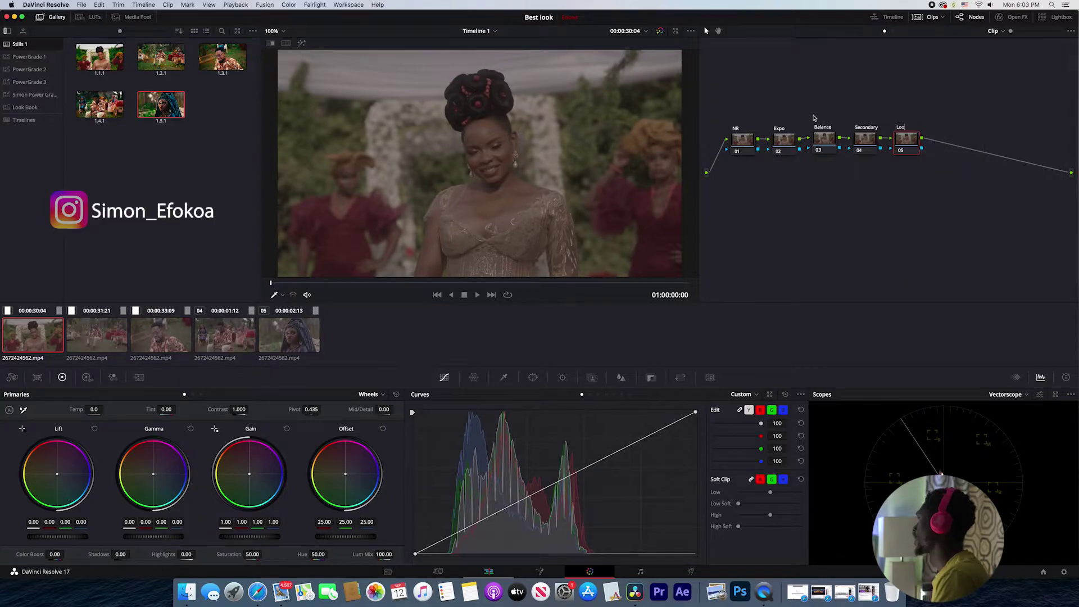
Add serial node 06 after Look and label it Look Adj.
{"action": "right_click", "coordinate": [916, 141]}
{"action": "mouse_move", "coordinate": [947, 184]}
{"action": "left_click", "coordinate": [1000, 183]}
{"action": "right_click", "coordinate": [949, 140]}
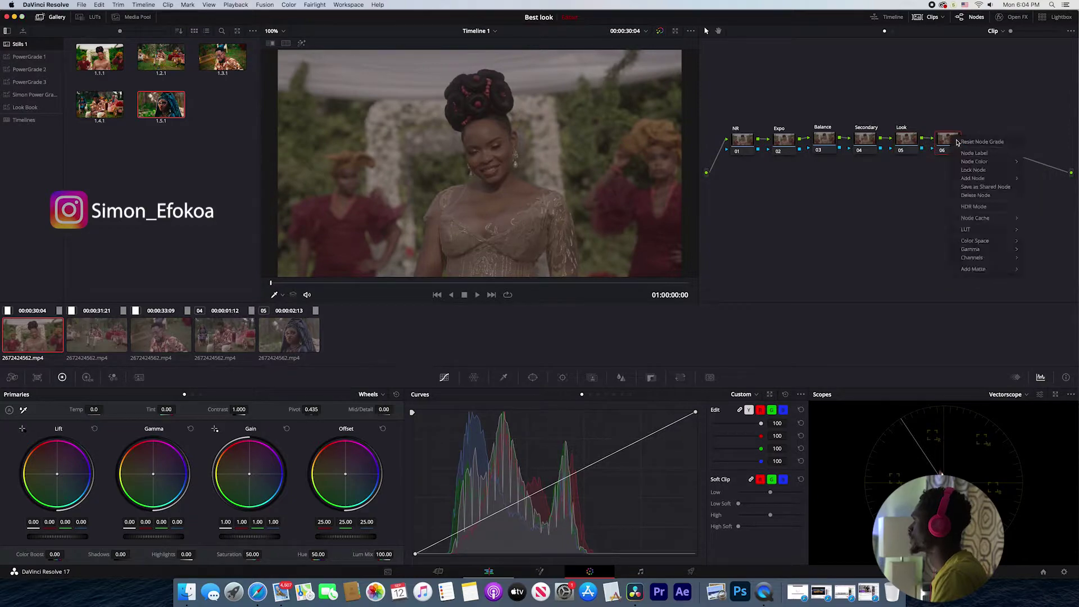
{"action": "left_click", "coordinate": [958, 153]}
{"action": "type", "text": "Look Adj"}
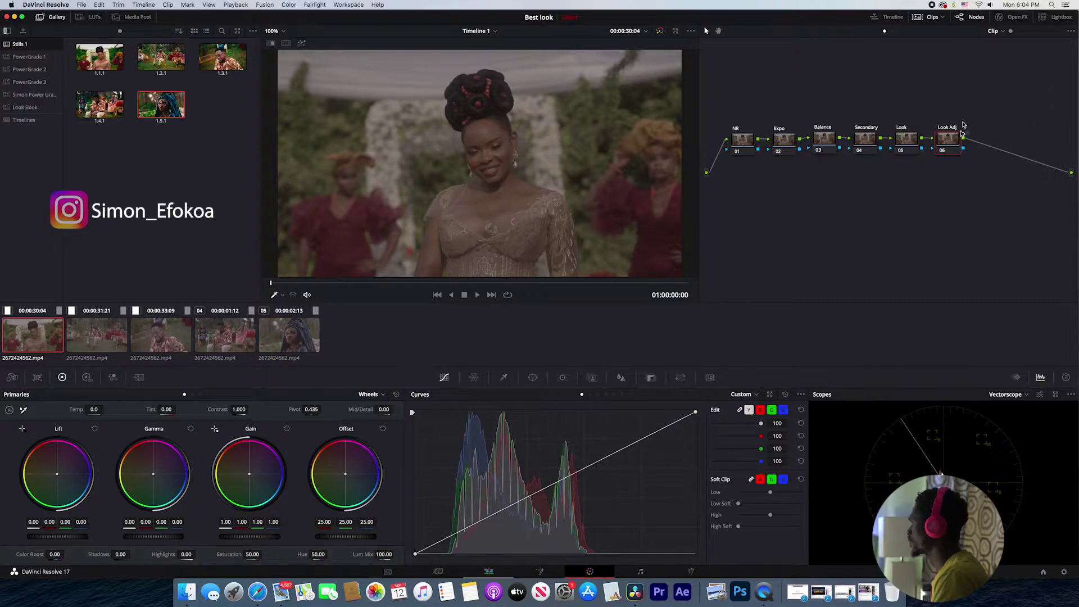
Raise the Look node above the main chain and shift NR through Look Adj left.
{"action": "left_click_drag", "start_coordinate": [902, 141], "coordinate": [903, 115]}
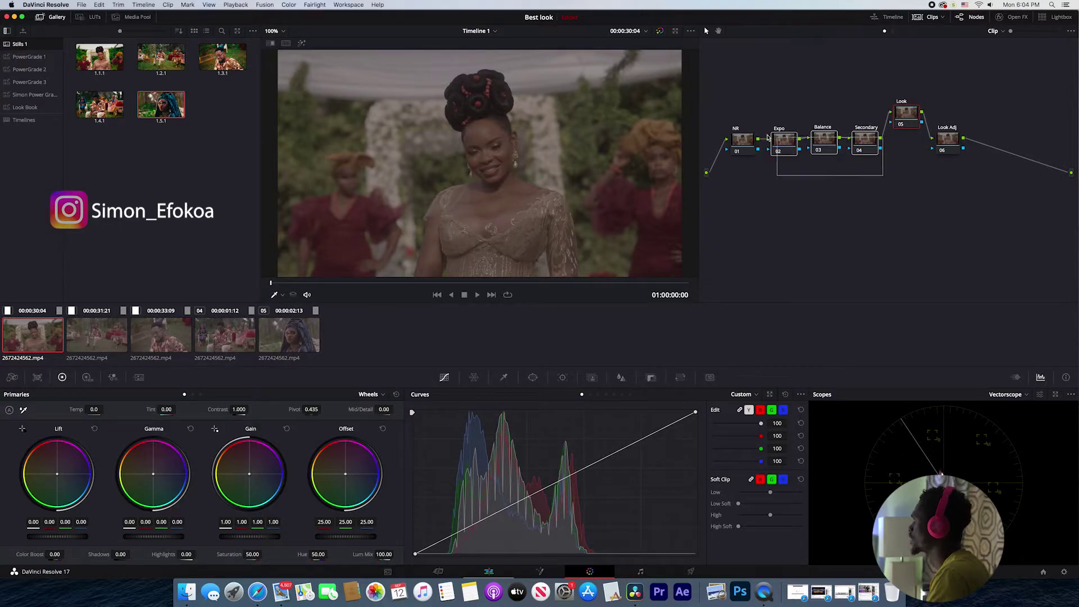
{"action": "mouse_move", "coordinate": [882, 162]}
{"action": "left_mouse_down"}
{"action": "mouse_move", "coordinate": [725, 121]}
{"action": "mouse_move", "coordinate": [732, 139]}
{"action": "left_mouse_up"}
{"action": "left_click_drag", "start_coordinate": [906, 115], "coordinate": [898, 115]}
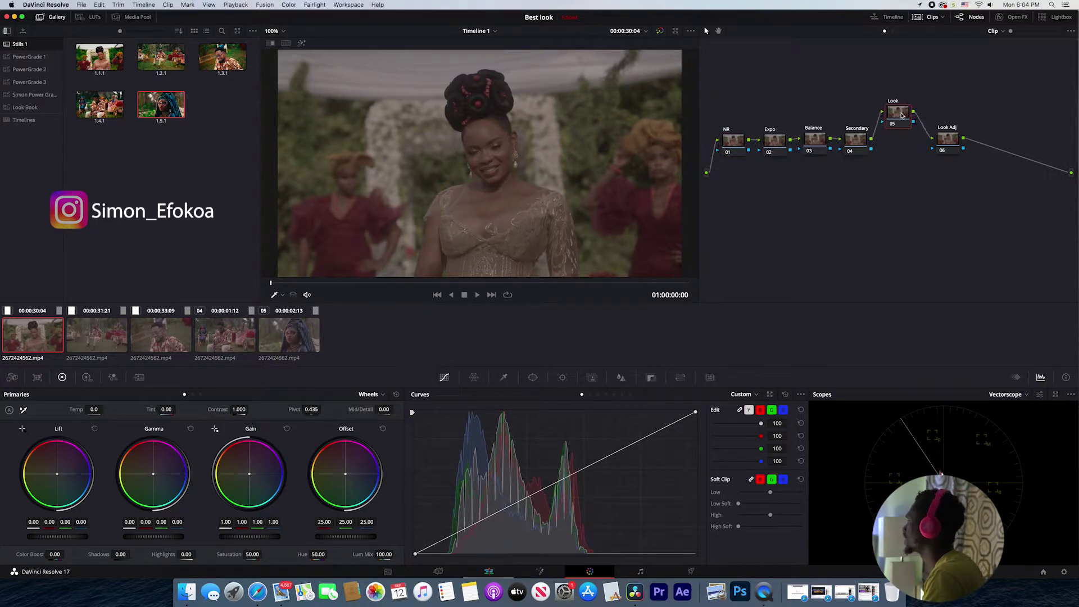
{"action": "left_click_drag", "start_coordinate": [956, 144], "coordinate": [944, 144]}
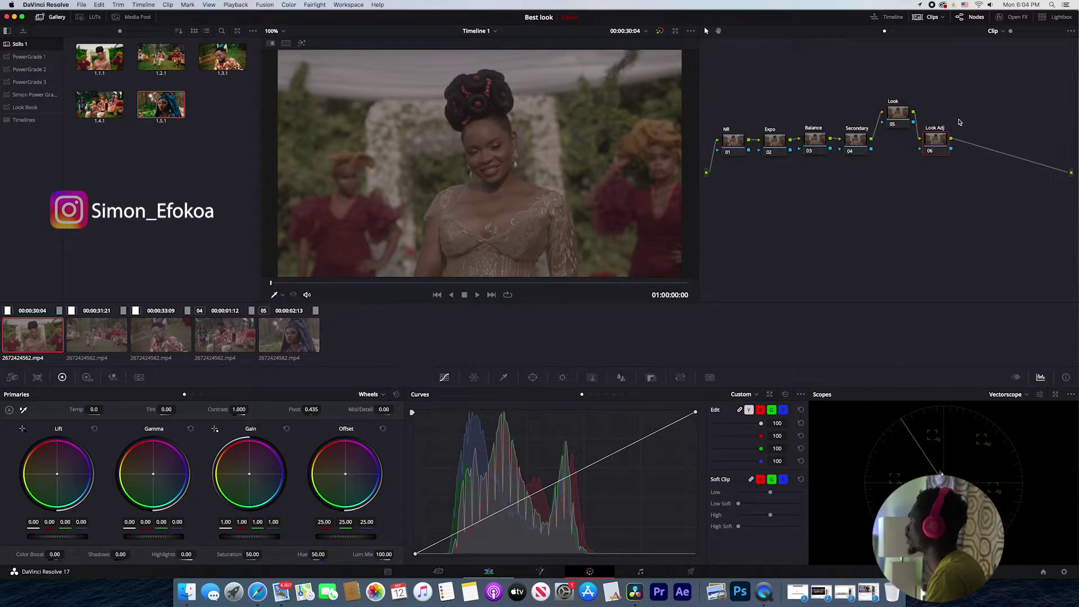
Add serial node 07 after Look Adj labelled Glow, then shift both nodes left.
{"action": "right_click", "coordinate": [941, 145]}
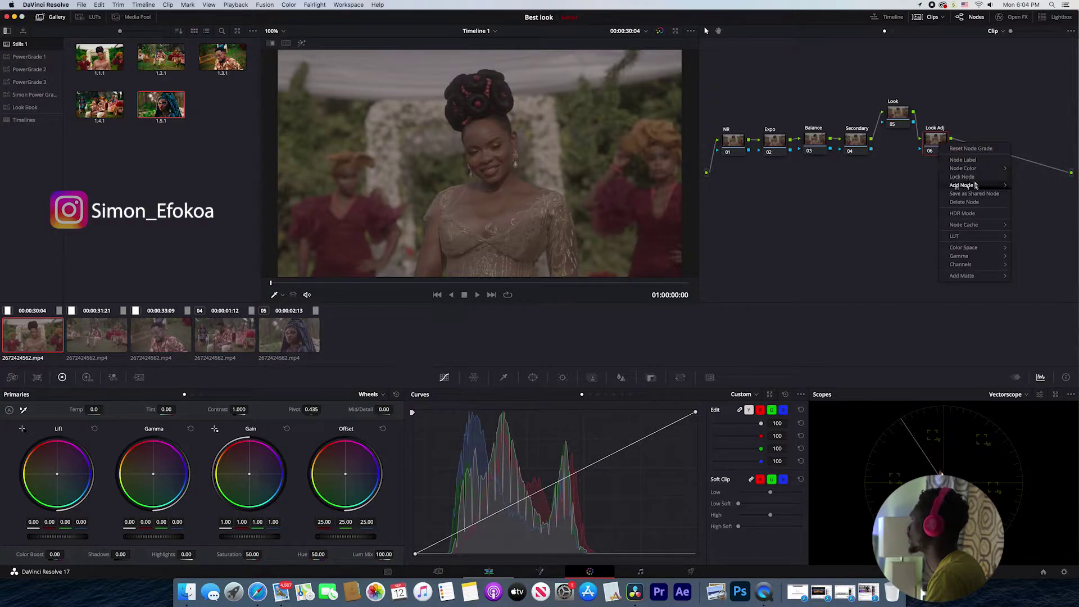
{"action": "mouse_move", "coordinate": [991, 186]}
{"action": "left_click", "coordinate": [1034, 188]}
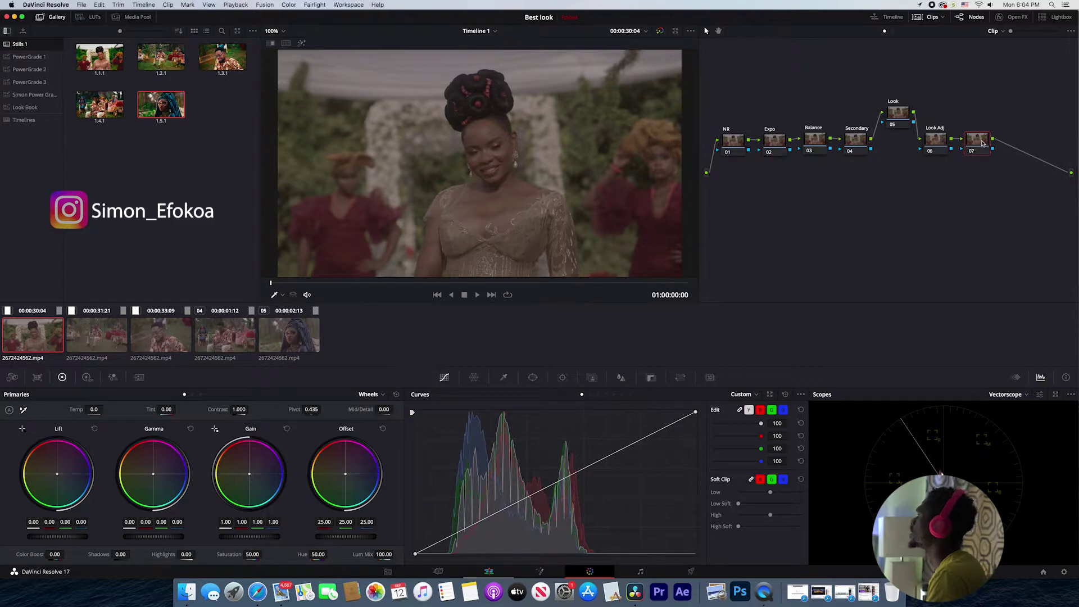
{"action": "right_click", "coordinate": [982, 142]}
{"action": "left_click", "coordinate": [1005, 158]}
{"action": "type", "text": "Glow"}
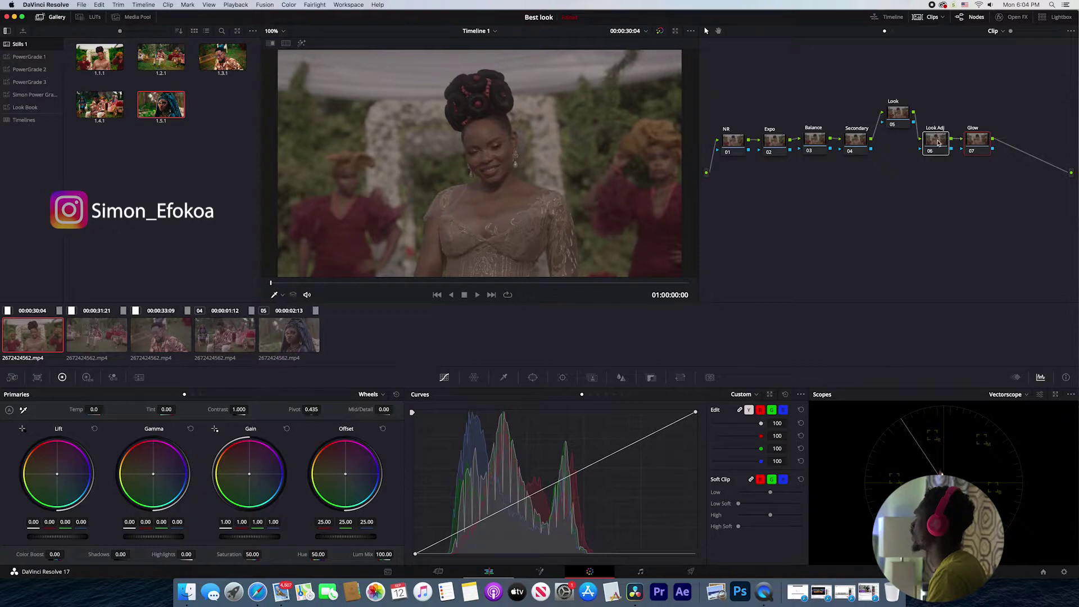
{"action": "left_click_drag", "start_coordinate": [976, 133], "coordinate": [967, 143]}
Add serial node 08 after Glow and label it Grain.
{"action": "right_click", "coordinate": [983, 143]}
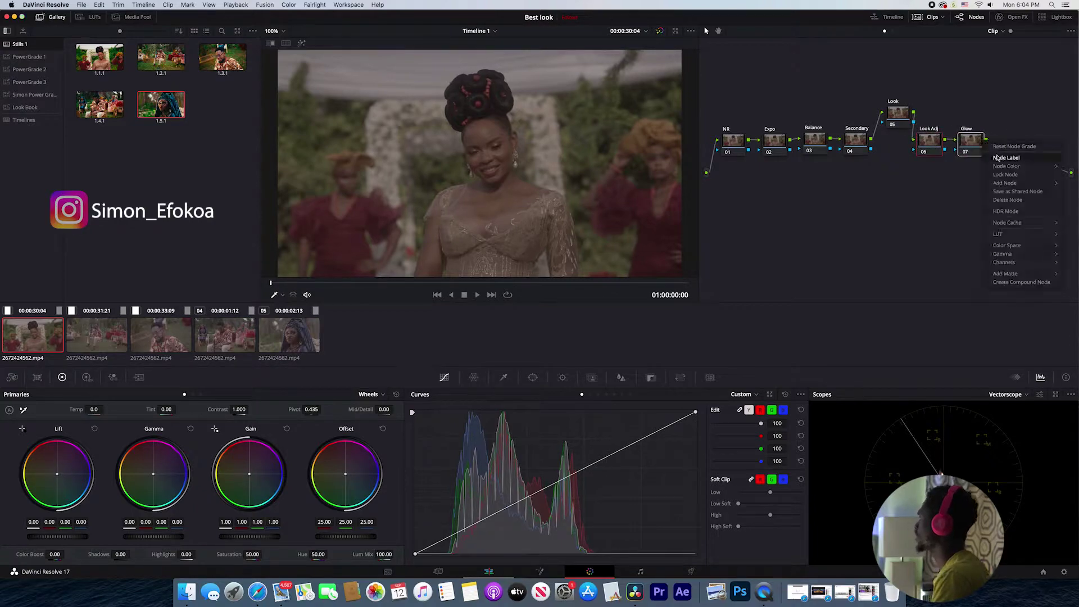
{"action": "mouse_move", "coordinate": [1004, 183]}
{"action": "left_click", "coordinate": [961, 184]}
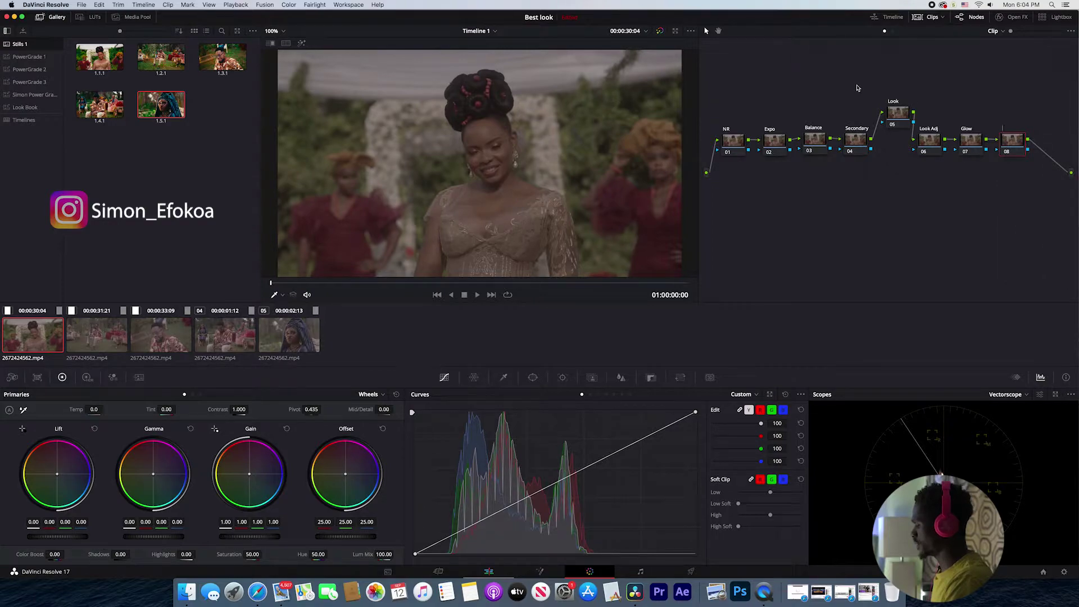
{"action": "type", "text": "Grain"}
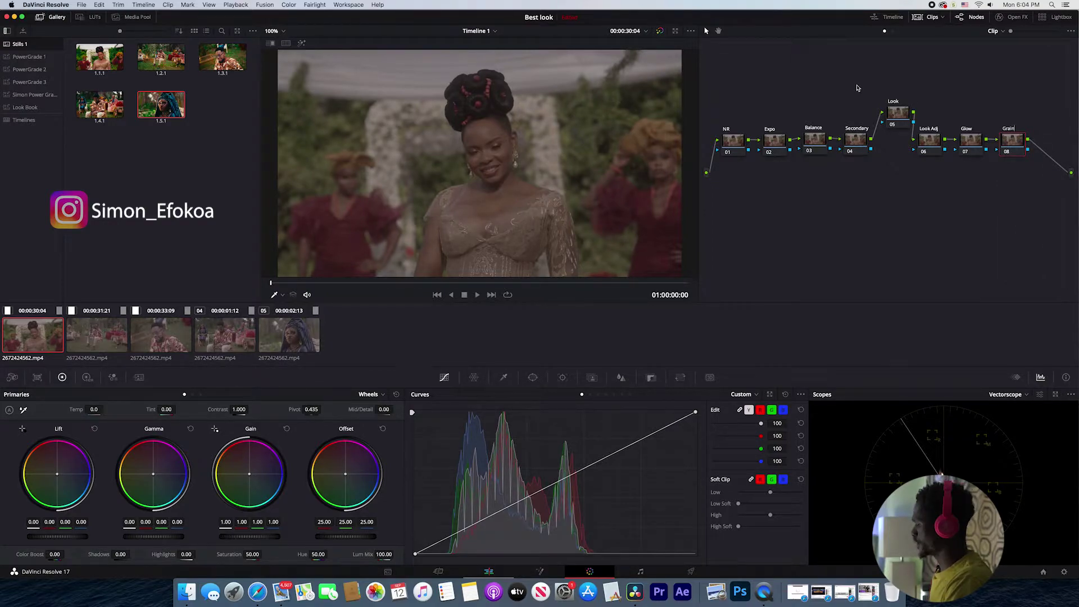
Add a Sharpen serial node after Grain and move Grain and Sharpen down.
{"action": "left_click_drag", "start_coordinate": [1038, 119], "coordinate": [904, 161]}
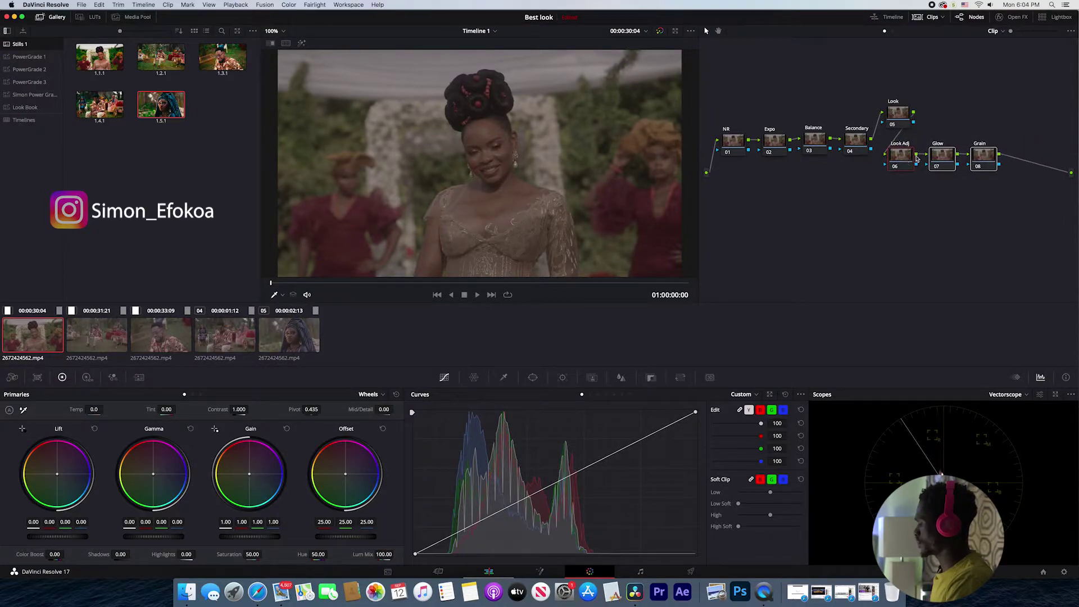
{"action": "left_click", "coordinate": [1000, 167]}
{"action": "right_click", "coordinate": [983, 161]}
{"action": "mouse_move", "coordinate": [1018, 204]}
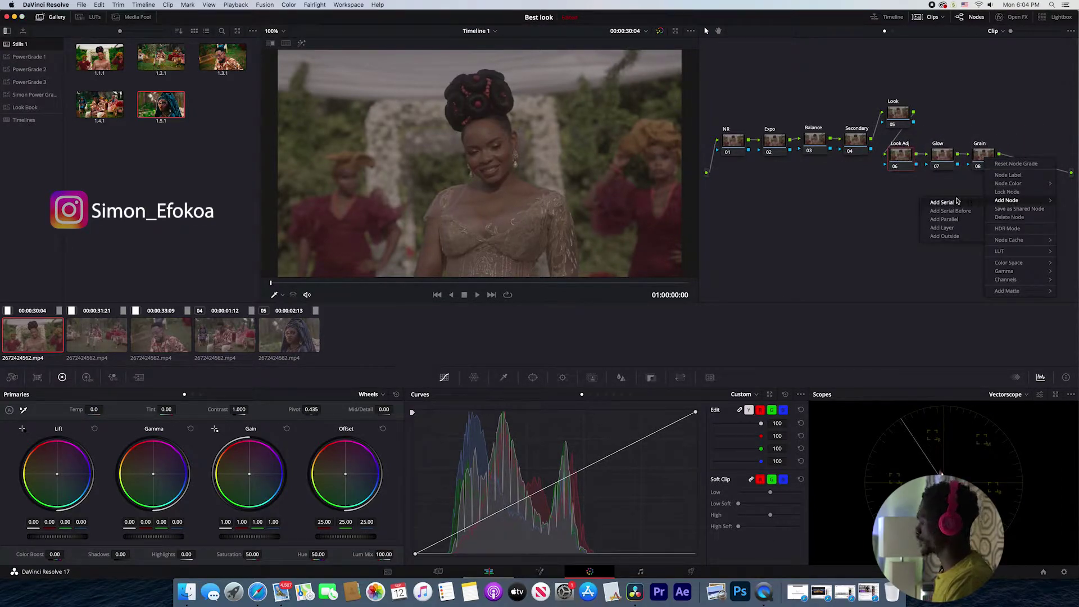
{"action": "left_click", "coordinate": [956, 202]}
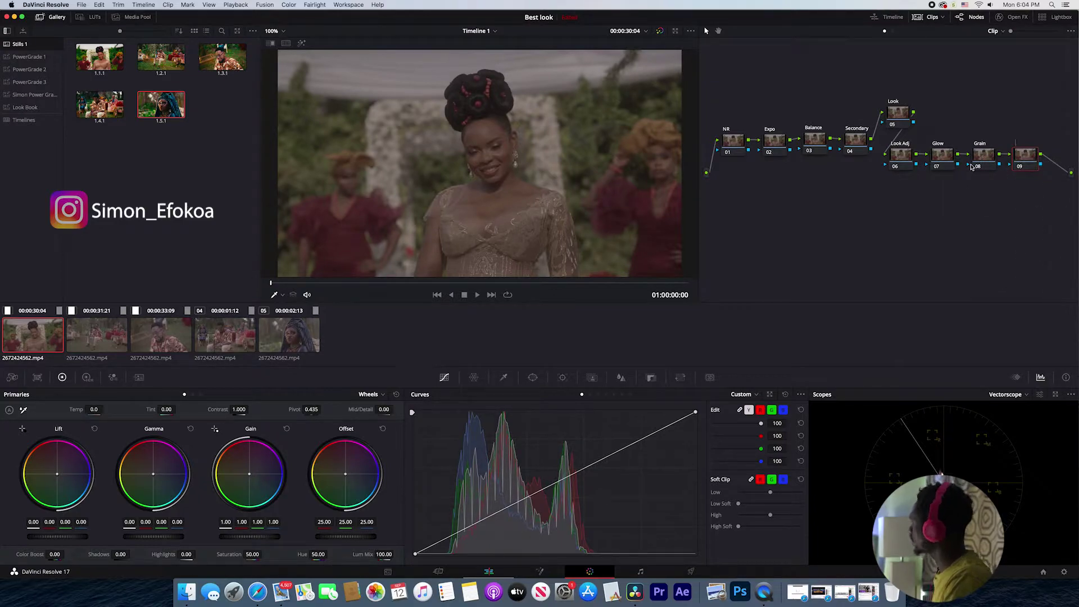
{"action": "type", "text": "Sharpen"}
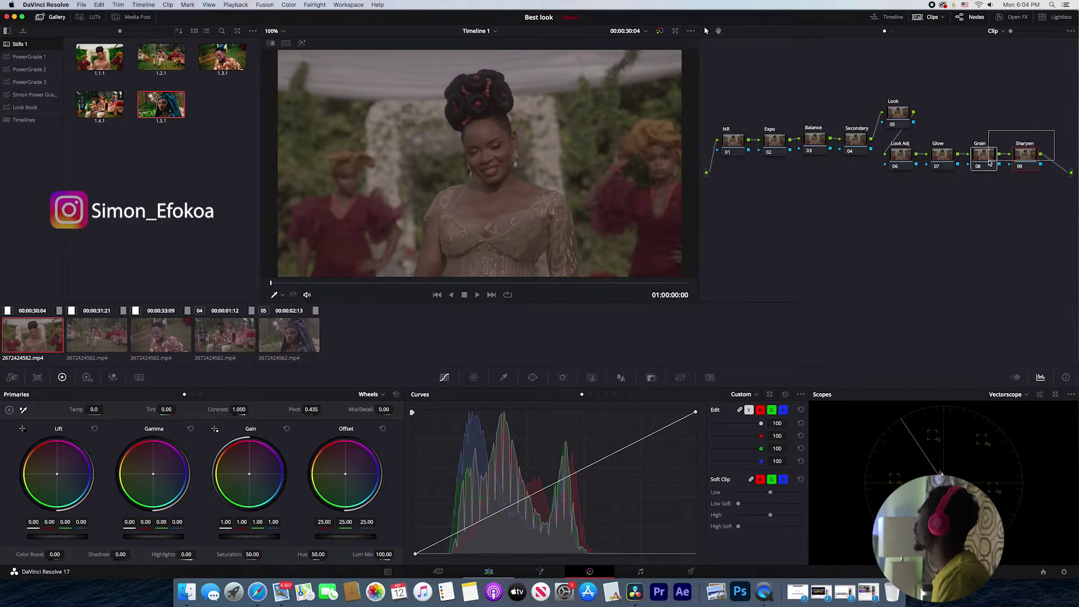
{"action": "mouse_move", "coordinate": [1042, 133]}
{"action": "left_mouse_down"}
{"action": "mouse_move", "coordinate": [971, 170]}
{"action": "mouse_move", "coordinate": [995, 209]}
{"action": "left_mouse_up"}
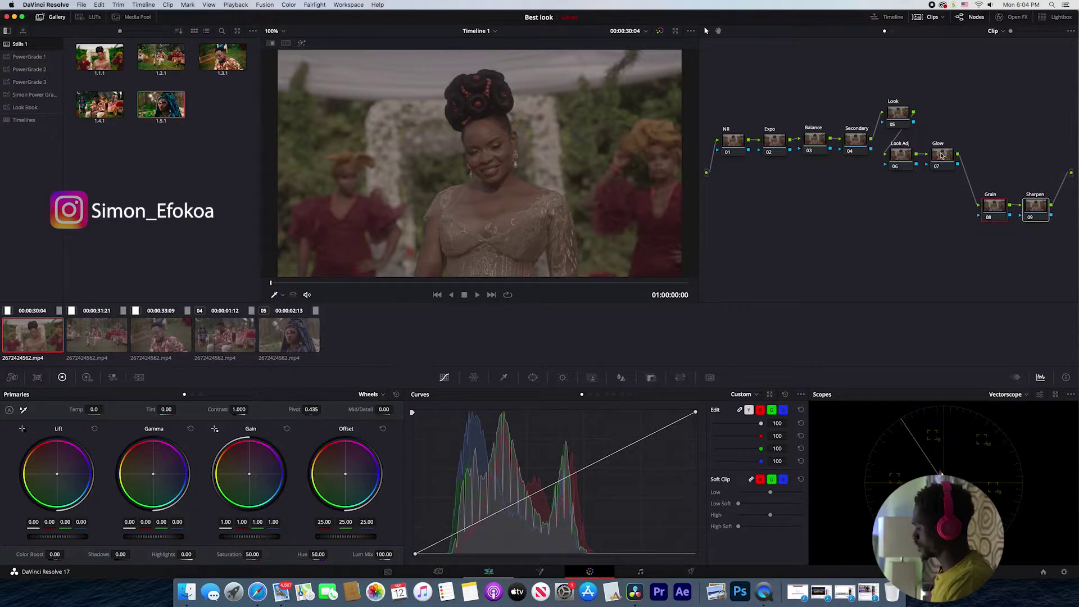
Insert a new serial node after Glow and label it Cosmo.
{"action": "right_click", "coordinate": [945, 157]}
{"action": "mouse_move", "coordinate": [976, 198]}
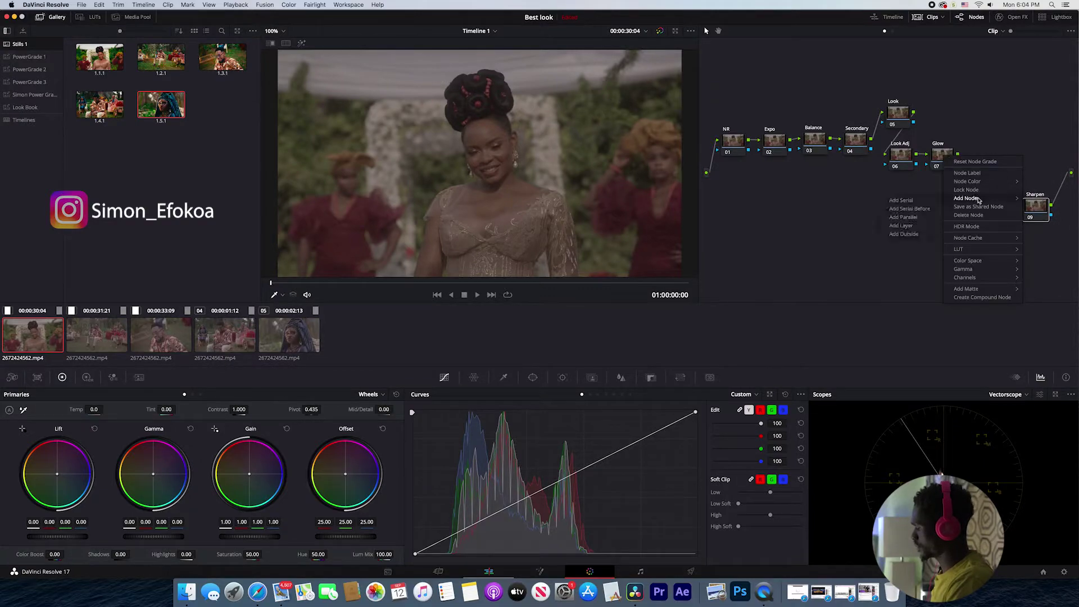
{"action": "left_click", "coordinate": [929, 203]}
{"action": "right_click", "coordinate": [987, 156]}
{"action": "left_click", "coordinate": [992, 171]}
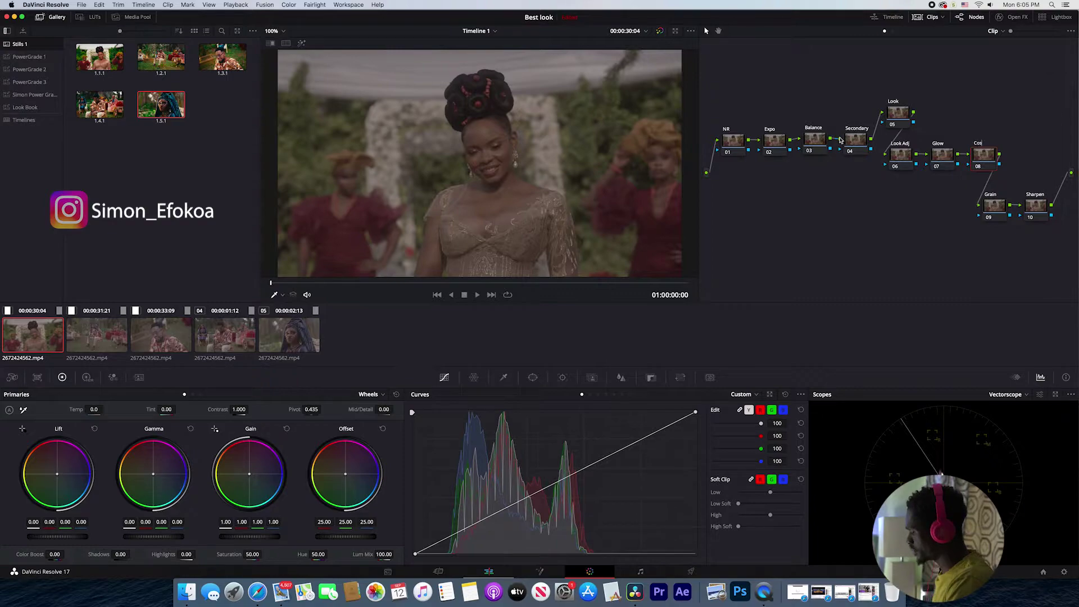
Confirm the Cosmo label and line Look and Look Adj up on the top row.
{"action": "type", "text": "Cosmo"}
{"action": "key", "text": "Return"}
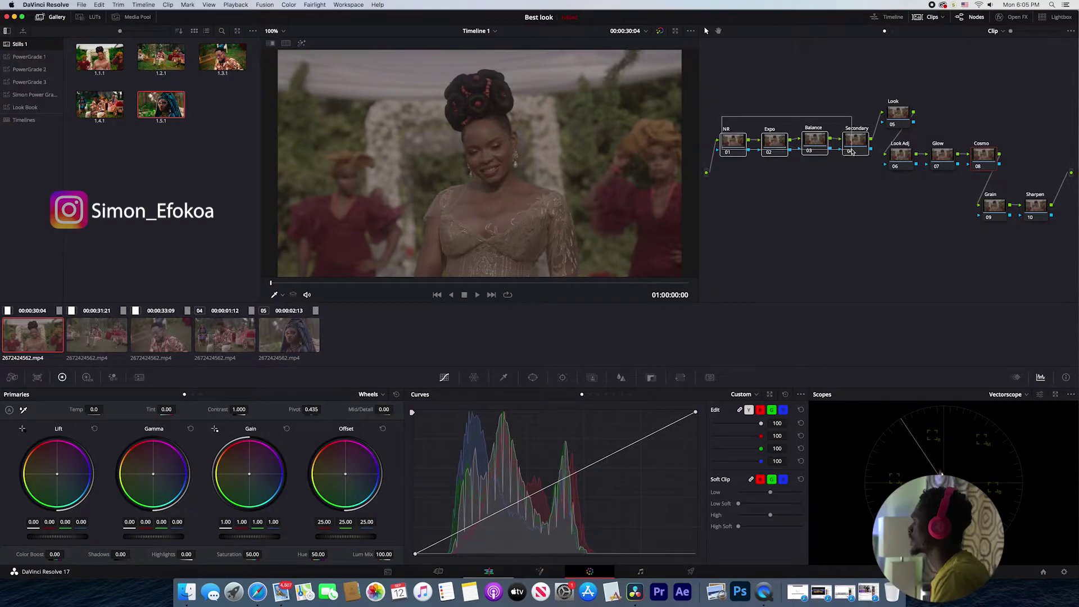
{"action": "left_click_drag", "start_coordinate": [716, 119], "coordinate": [807, 142]}
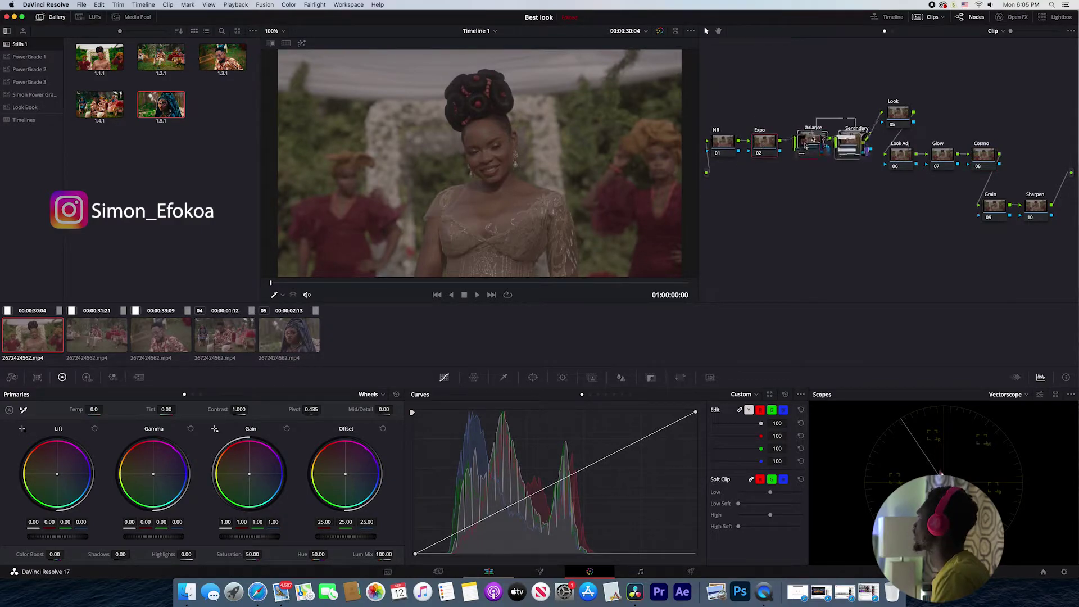
{"action": "left_click", "coordinate": [905, 119]}
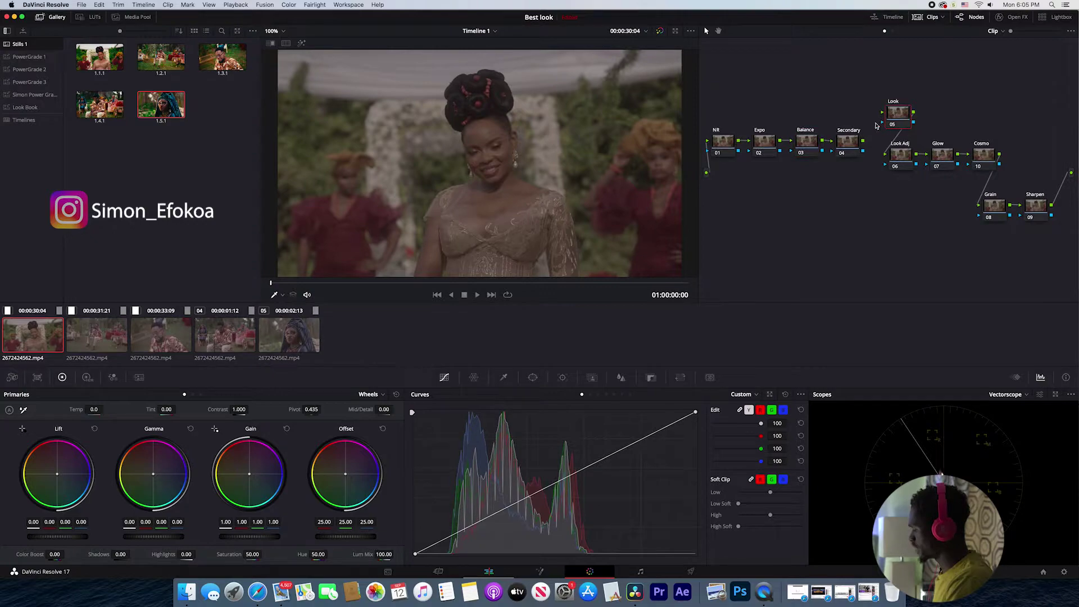
{"action": "left_click_drag", "start_coordinate": [898, 111], "coordinate": [882, 111]}
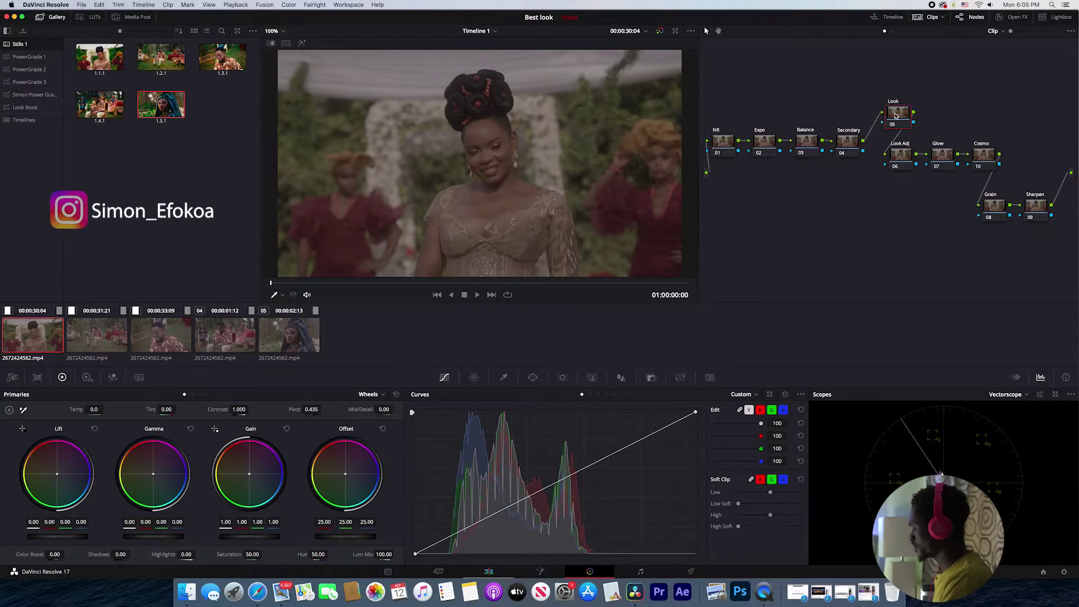
{"action": "left_click_drag", "start_coordinate": [907, 145], "coordinate": [920, 114]}
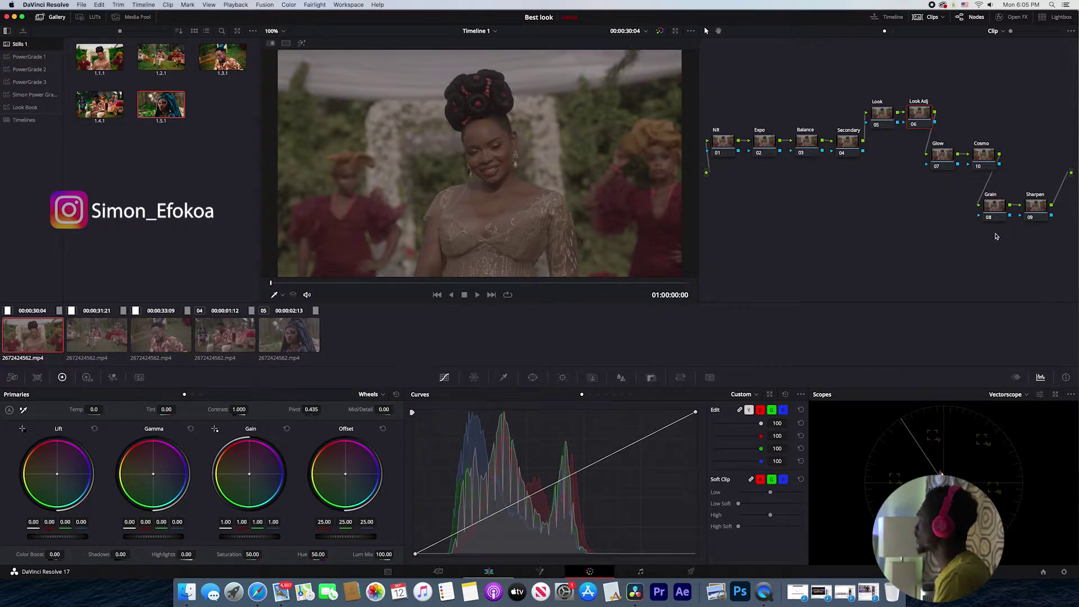
Move Glow, Cosmo and Grain down into a straight lower row.
{"action": "mouse_move", "coordinate": [995, 234]}
{"action": "left_mouse_down"}
{"action": "mouse_move", "coordinate": [949, 157]}
{"action": "mouse_move", "coordinate": [985, 149]}
{"action": "left_mouse_up"}
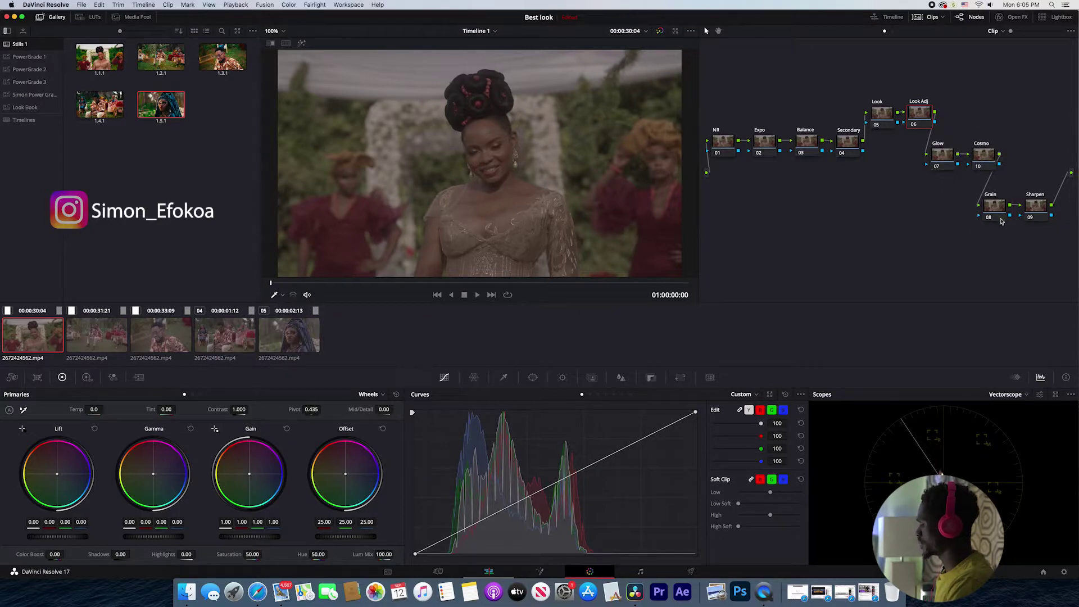
{"action": "mouse_move", "coordinate": [1000, 232]}
{"action": "left_mouse_down"}
{"action": "mouse_move", "coordinate": [922, 142]}
{"action": "mouse_move", "coordinate": [842, 198]}
{"action": "mouse_move", "coordinate": [787, 220]}
{"action": "left_mouse_up"}
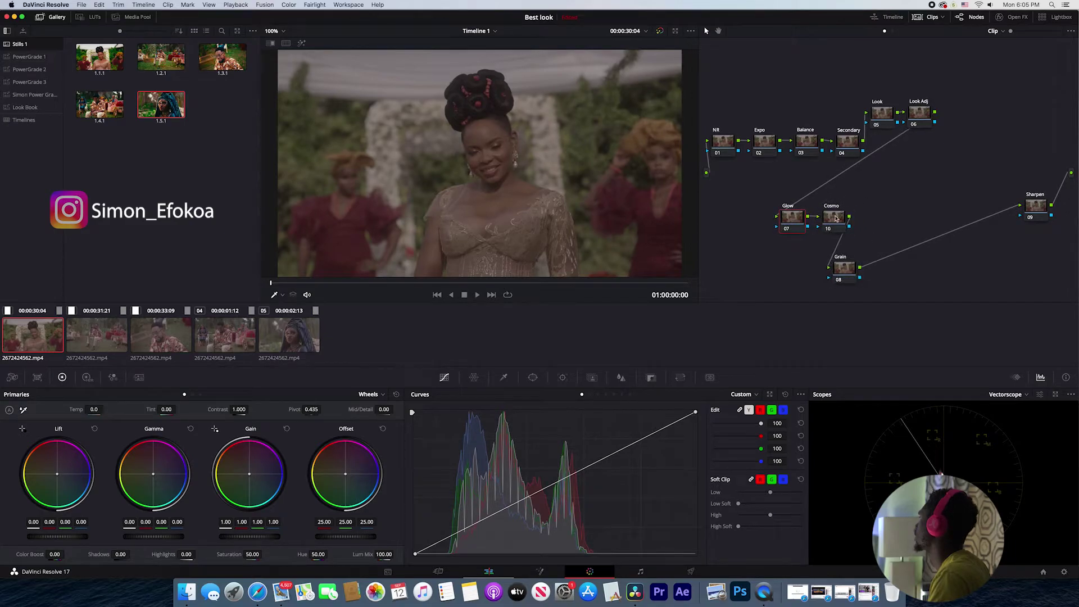
{"action": "left_click_drag", "start_coordinate": [842, 266], "coordinate": [875, 217]}
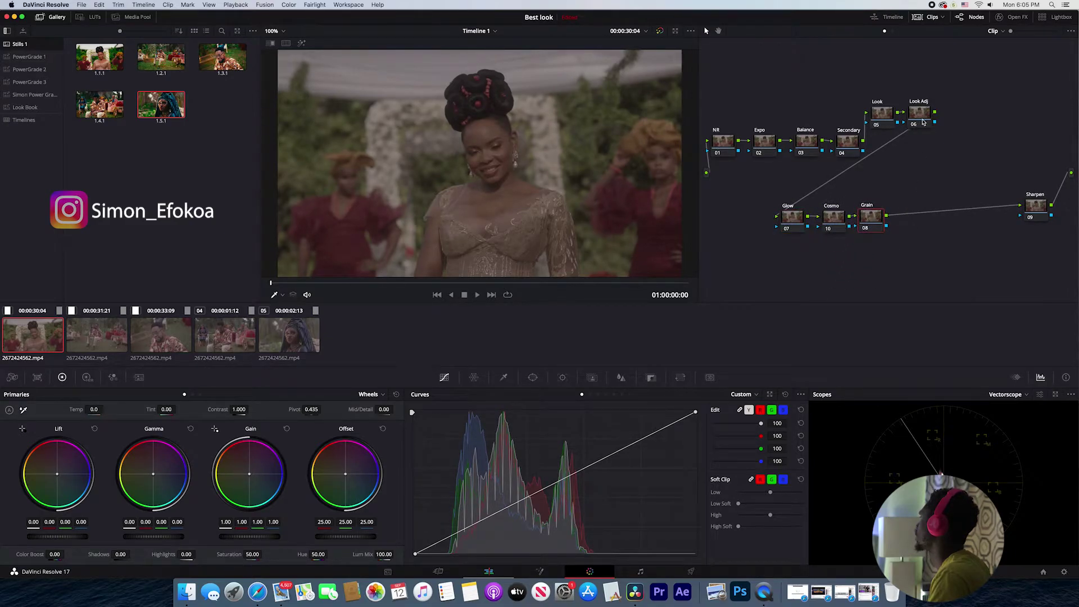
Shift Look and Look Adj, then add a serial node after Grain labelled CST.
{"action": "mouse_move", "coordinate": [955, 100]}
{"action": "left_mouse_down"}
{"action": "mouse_move", "coordinate": [868, 130]}
{"action": "mouse_move", "coordinate": [898, 144]}
{"action": "left_mouse_up"}
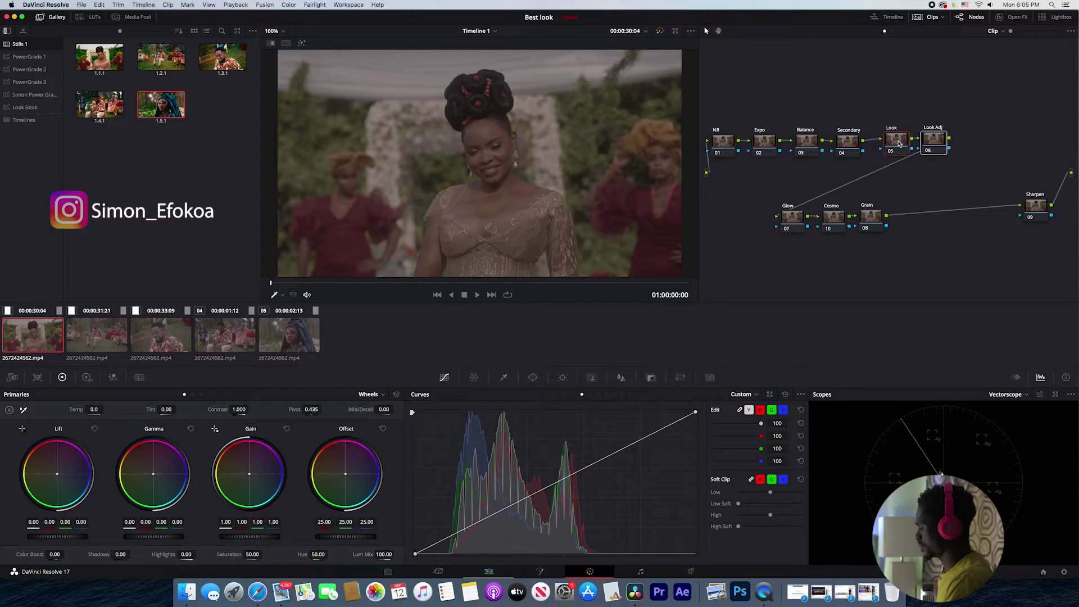
{"action": "left_click", "coordinate": [898, 144]}
{"action": "right_click", "coordinate": [878, 224]}
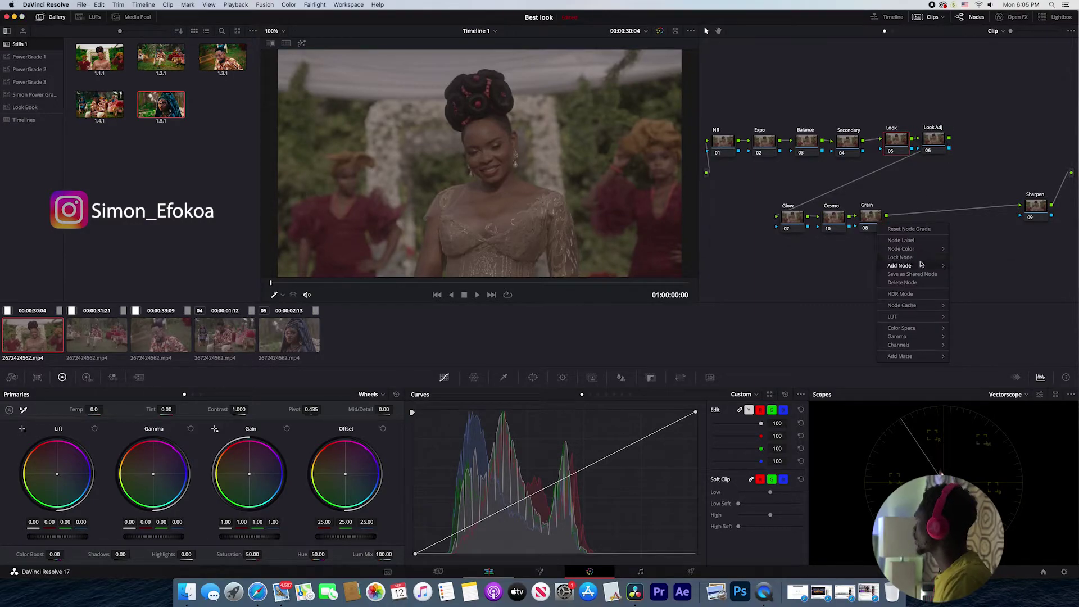
{"action": "mouse_move", "coordinate": [921, 264]}
{"action": "left_click", "coordinate": [969, 267]}
{"action": "right_click", "coordinate": [925, 223]}
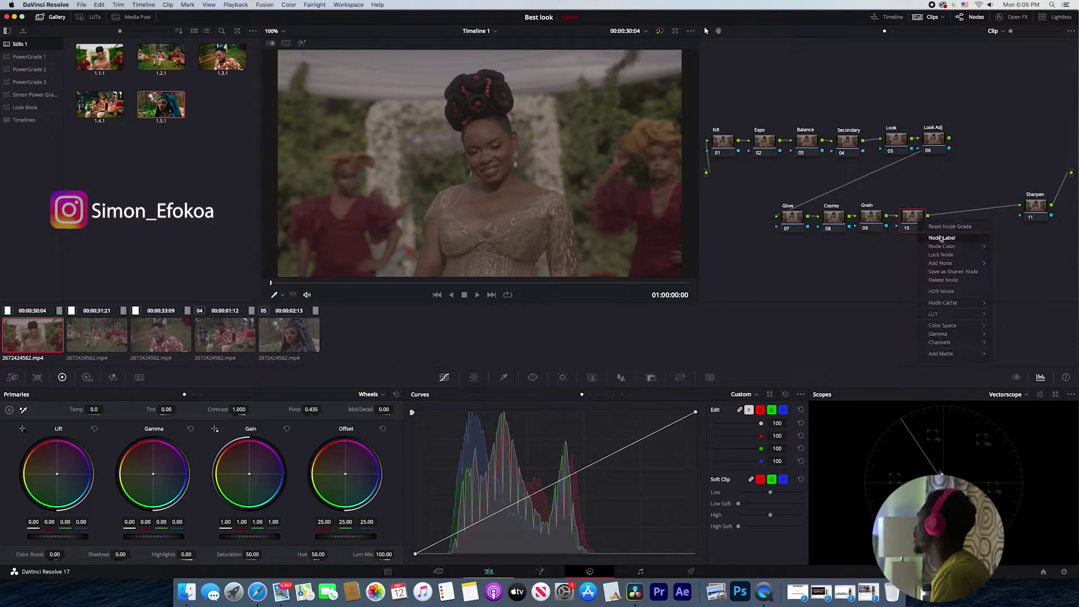
{"action": "left_click", "coordinate": [941, 238]}
{"action": "type", "text": "CST"}
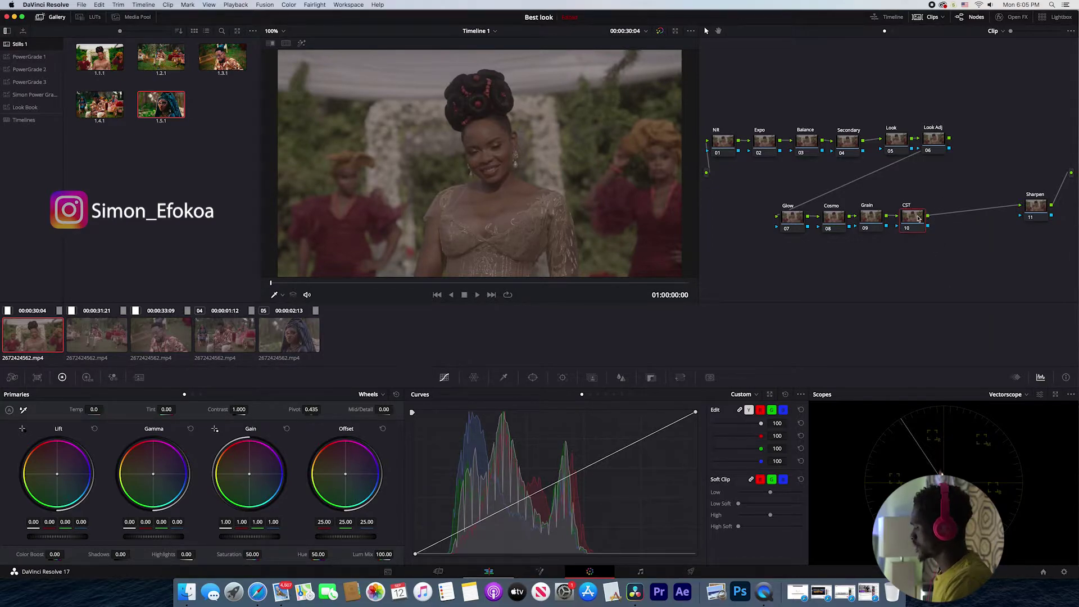
Add a serial node after CST and label it Film Lut.
{"action": "right_click", "coordinate": [918, 218]}
{"action": "mouse_move", "coordinate": [949, 259]}
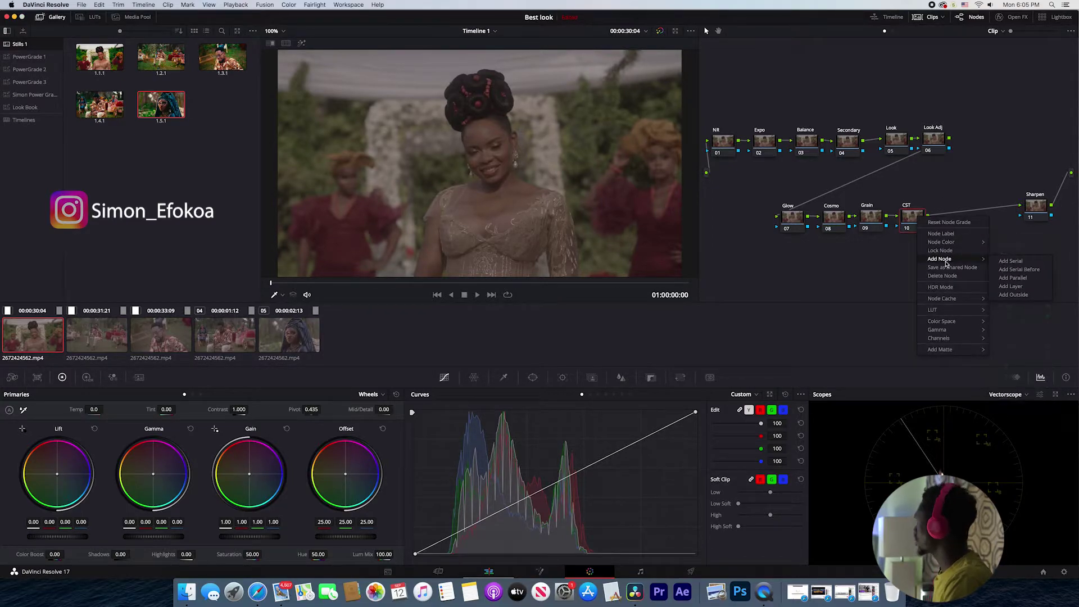
{"action": "left_click", "coordinate": [1010, 261]}
{"action": "right_click", "coordinate": [959, 221]}
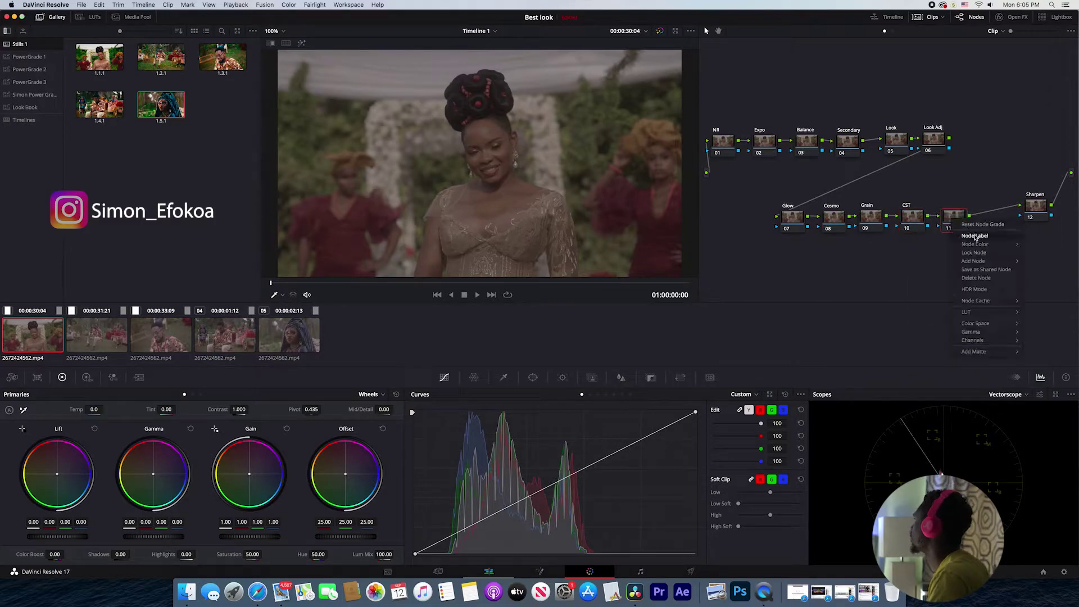
{"action": "left_click", "coordinate": [972, 232]}
{"action": "type", "text": "Film Lut"}
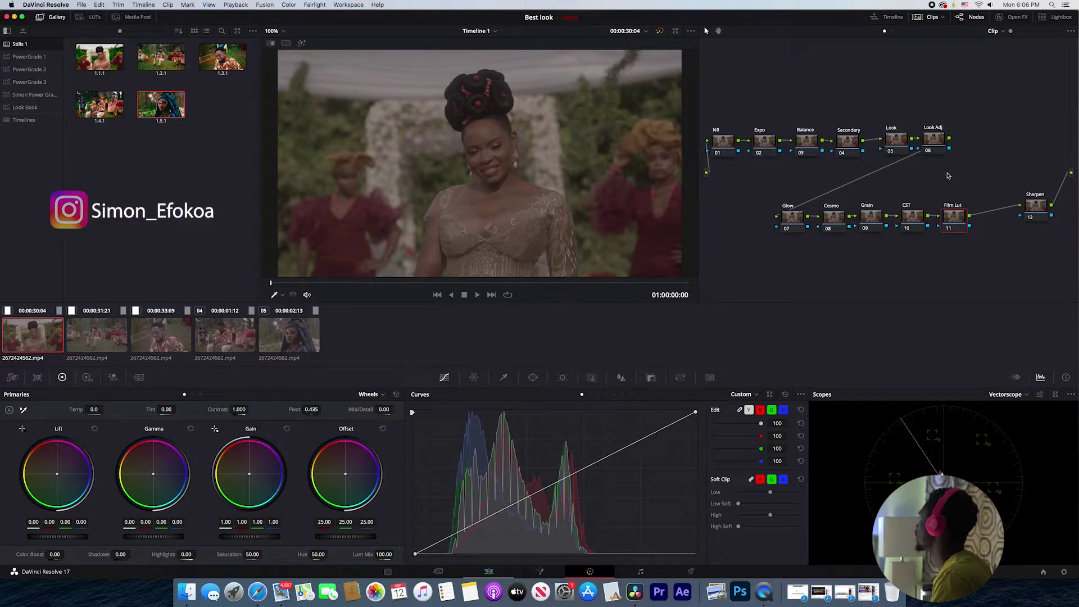
Apply the Color Space Transform effect from the Resolve FX library to the CST node.
{"action": "left_click", "coordinate": [1014, 16]}
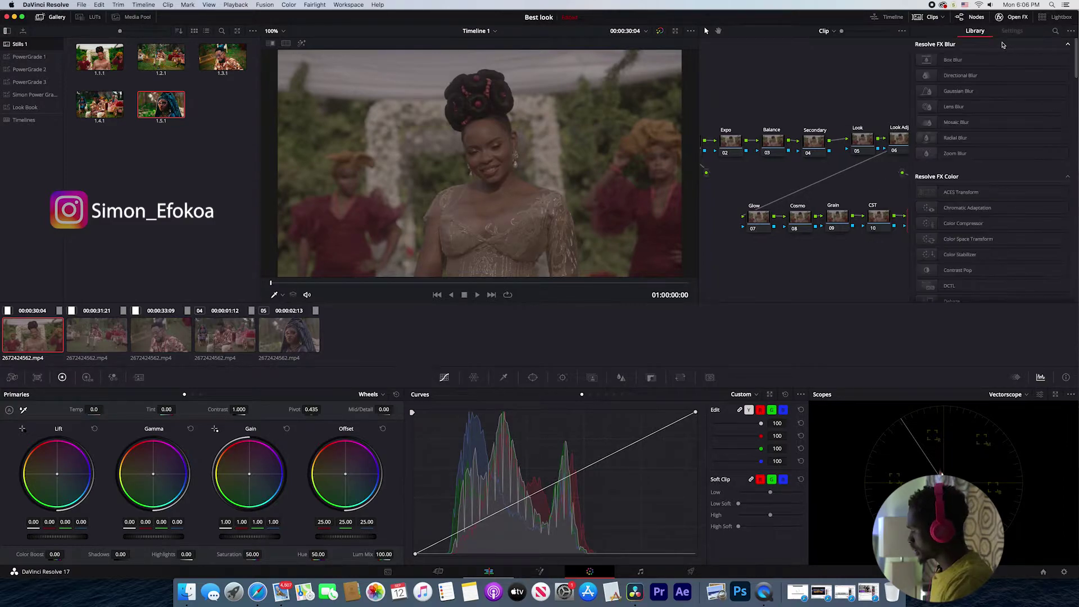
{"action": "left_click", "coordinate": [1055, 31]}
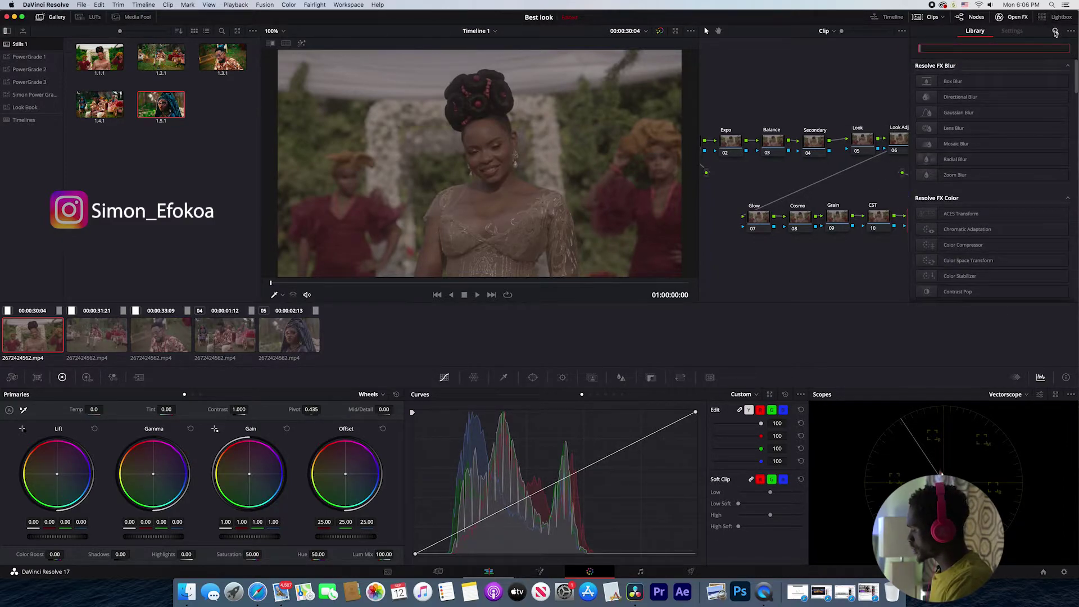
{"action": "type", "text": "color"}
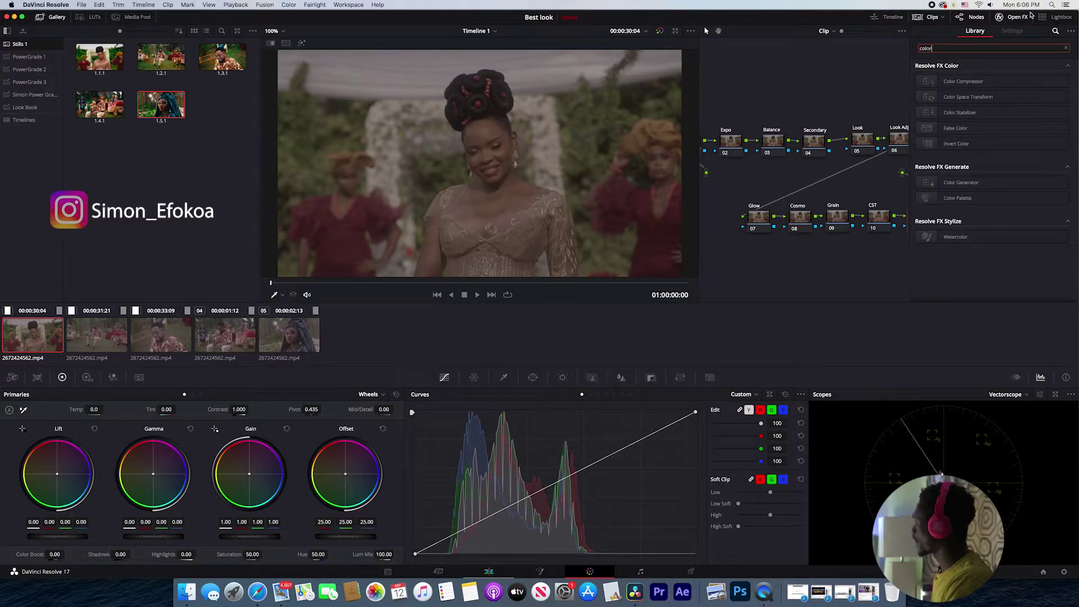
{"action": "left_click_drag", "start_coordinate": [966, 97], "coordinate": [895, 215]}
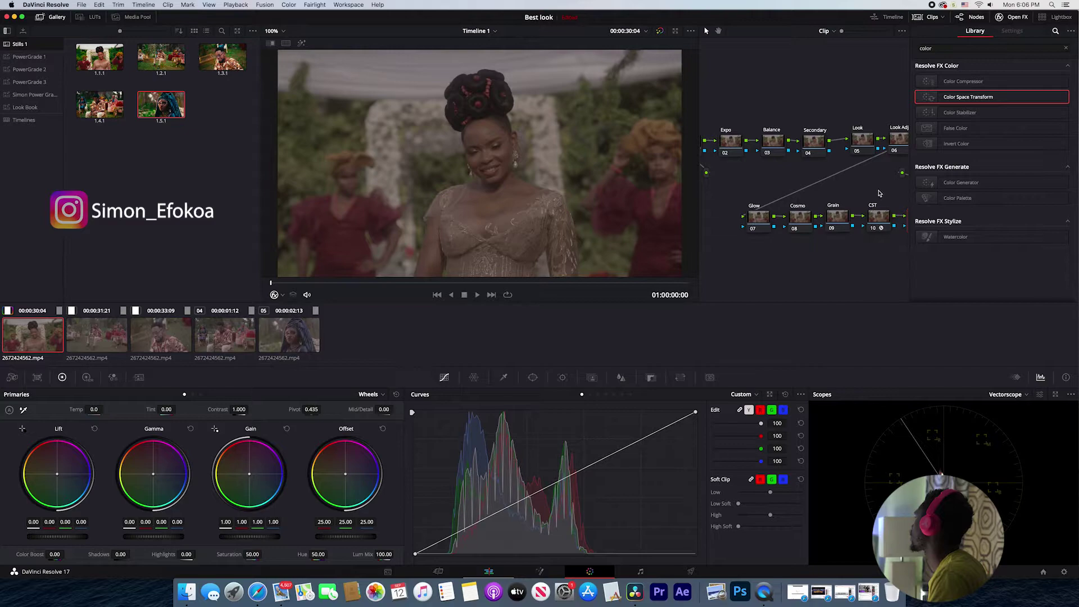
{"action": "left_click", "coordinate": [1015, 18]}
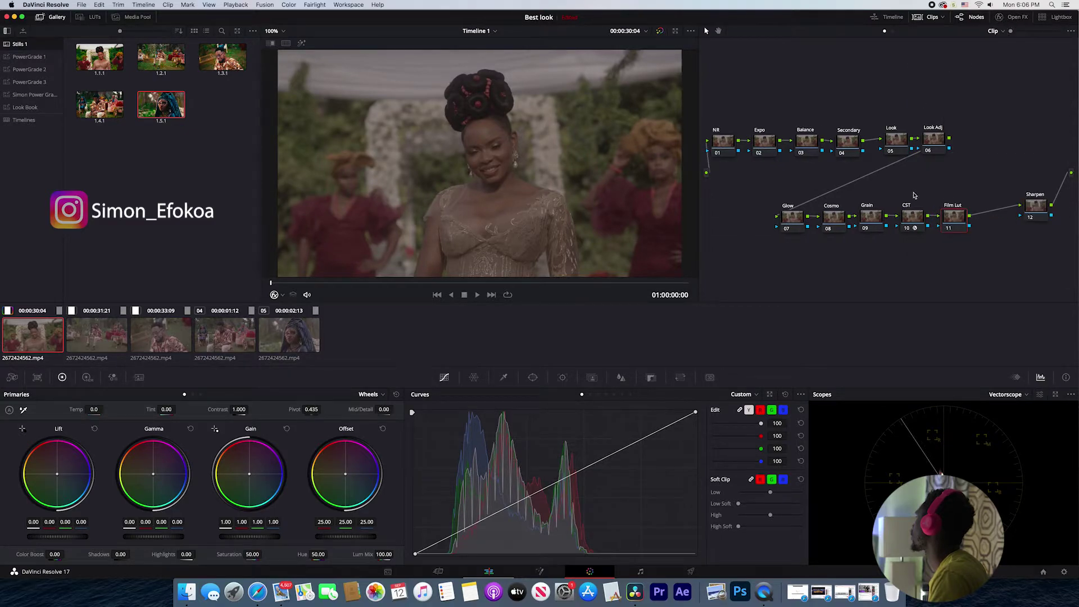
Set the CST node's Input Gamma to sRGB and Output Gamma to Cineon Film Log.
{"action": "left_click", "coordinate": [914, 216]}
{"action": "left_click", "coordinate": [1014, 19]}
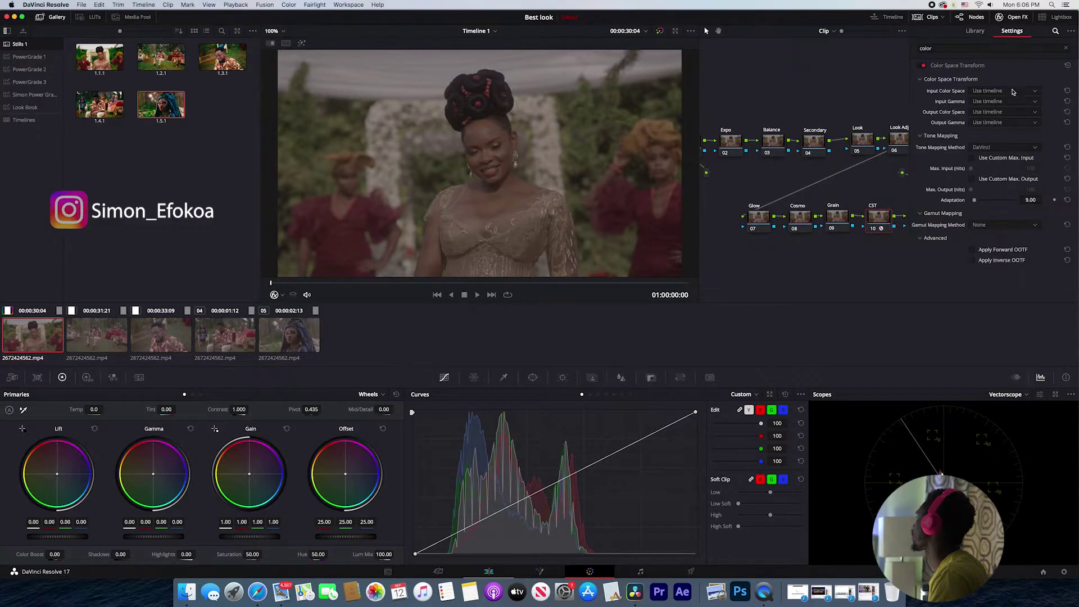
{"action": "left_click", "coordinate": [984, 103]}
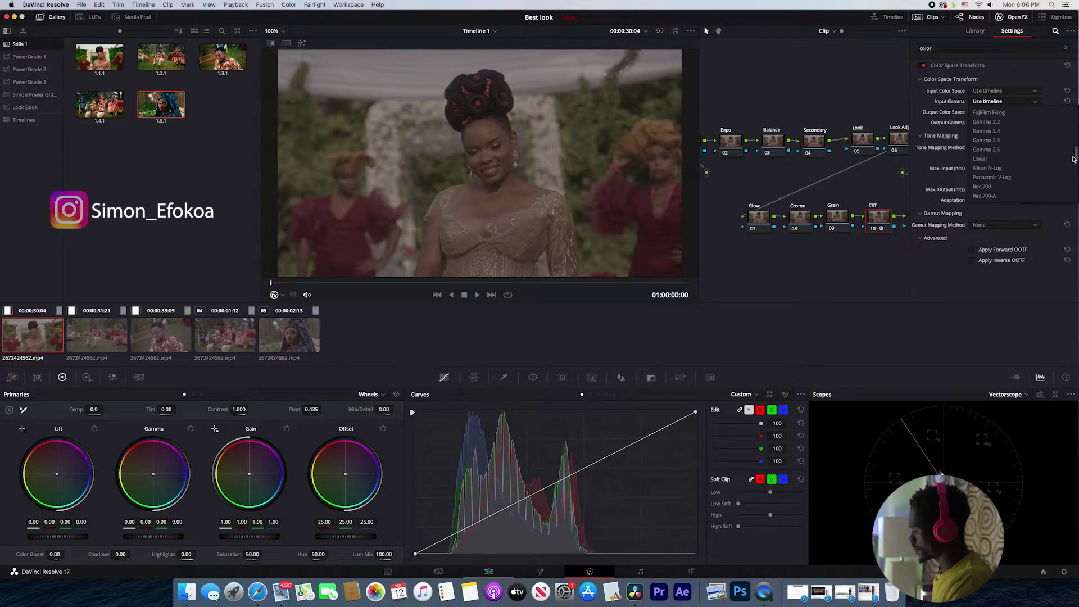
{"action": "left_click", "coordinate": [989, 182]}
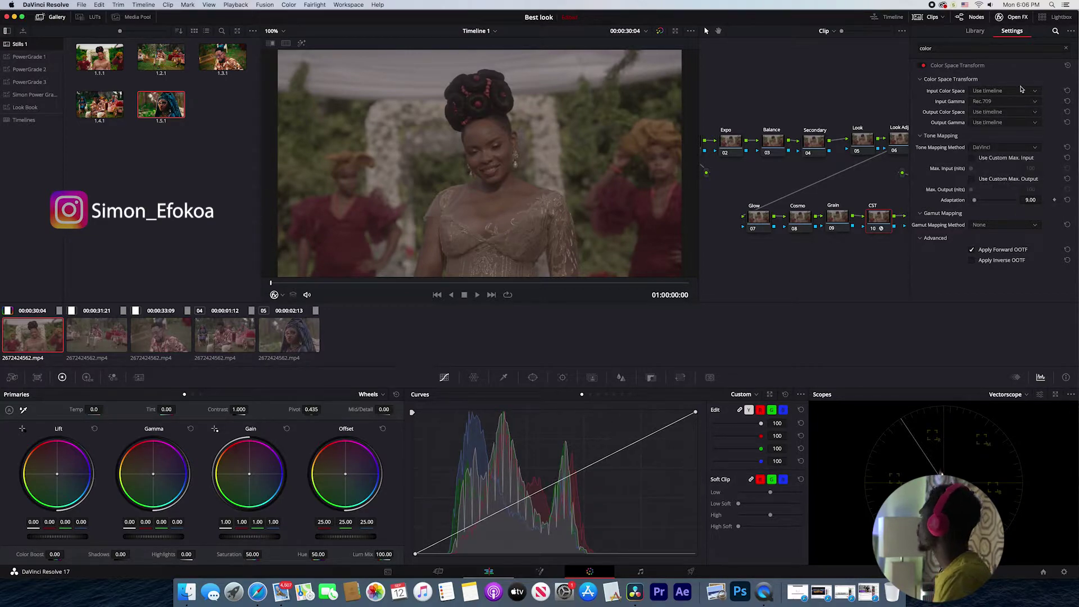
{"action": "left_click", "coordinate": [1024, 101]}
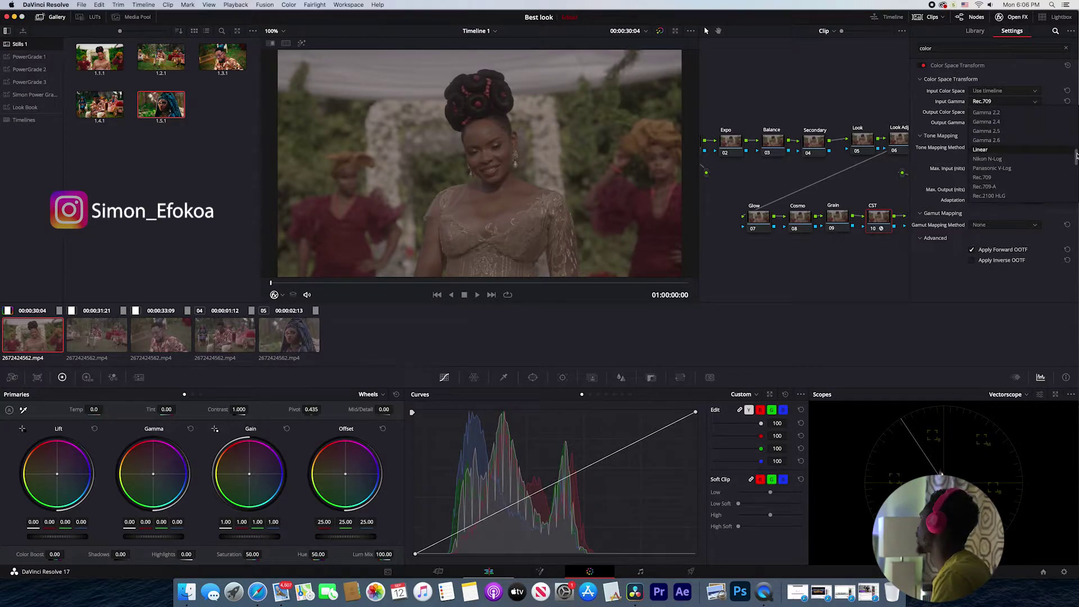
{"action": "left_click_drag", "start_coordinate": [1077, 157], "coordinate": [1069, 198]}
{"action": "left_click", "coordinate": [991, 112]}
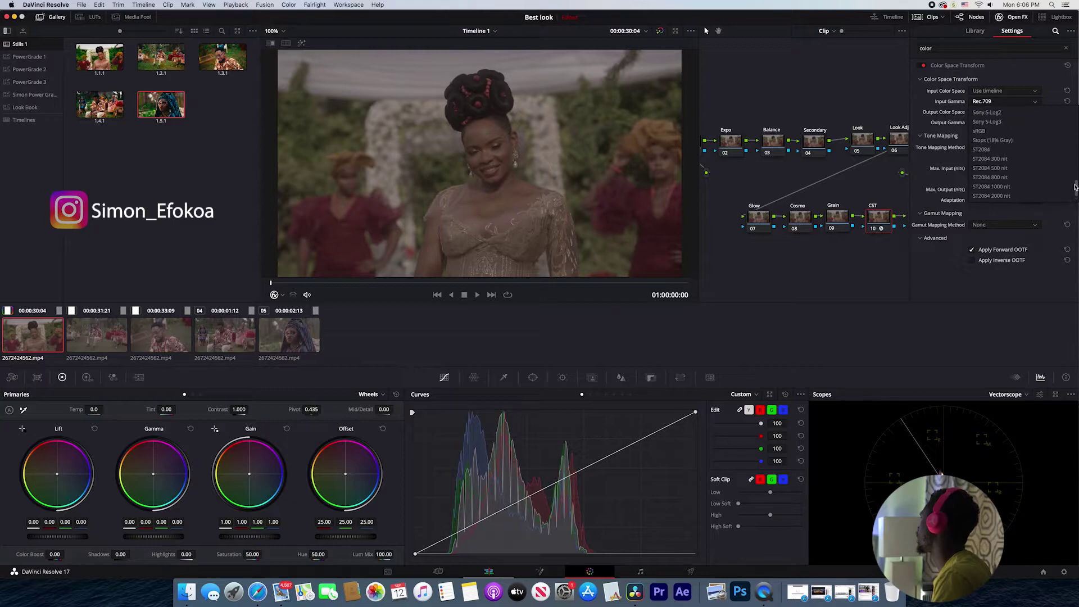
{"action": "left_click", "coordinate": [992, 123]}
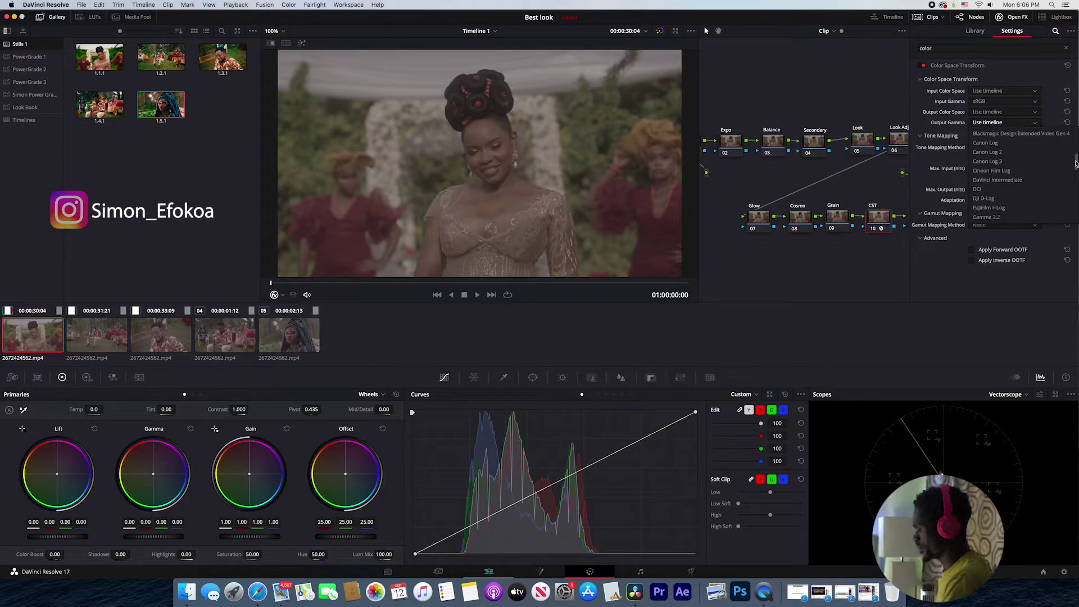
{"action": "left_click", "coordinate": [1005, 174]}
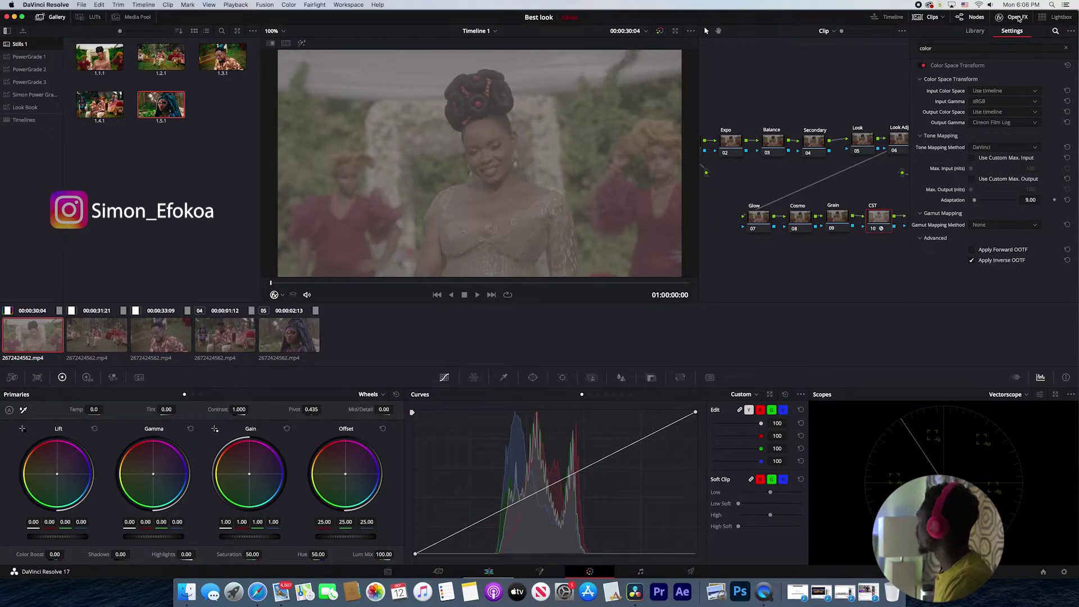
{"action": "left_click", "coordinate": [1022, 36]}
Apply the Rec709 Kodak 2383 D60 LUT to Film Lut and move Glow, Cosmo, Grain left.
{"action": "right_click", "coordinate": [954, 221]}
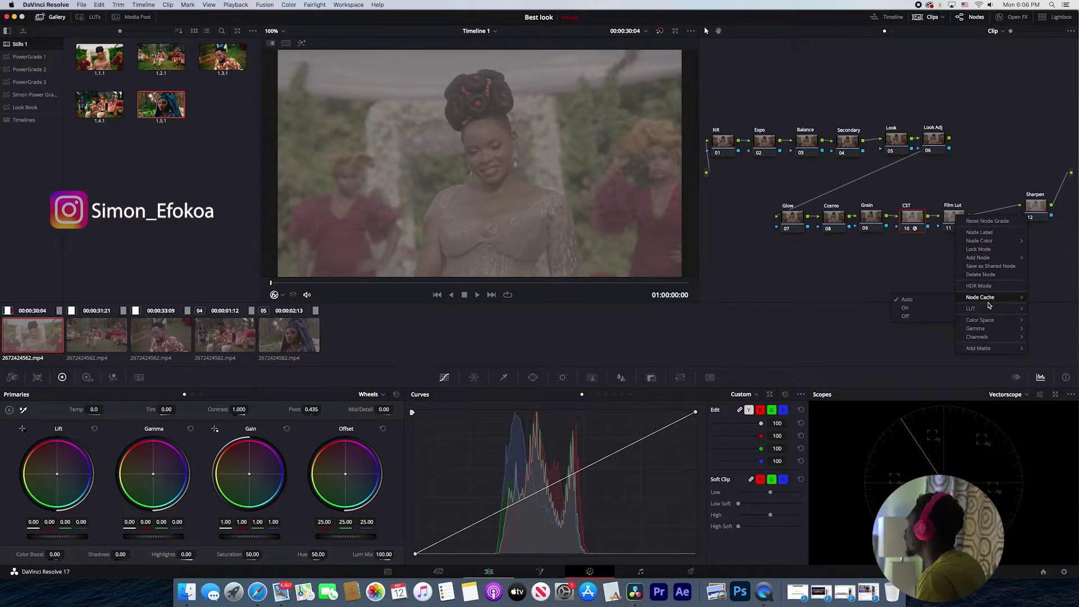
{"action": "mouse_move", "coordinate": [988, 309]}
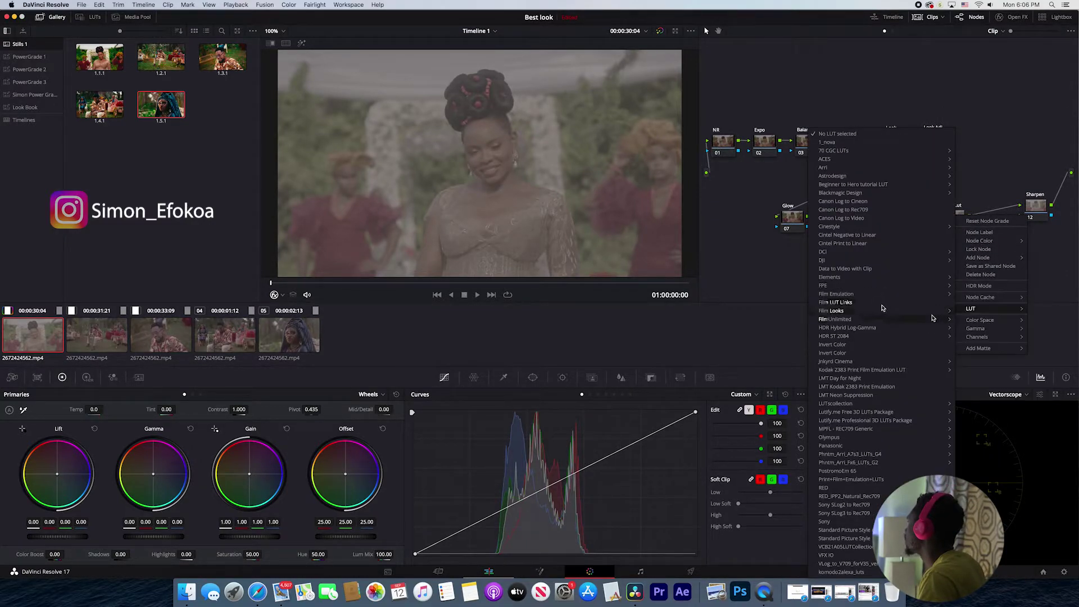
{"action": "mouse_move", "coordinate": [871, 311]}
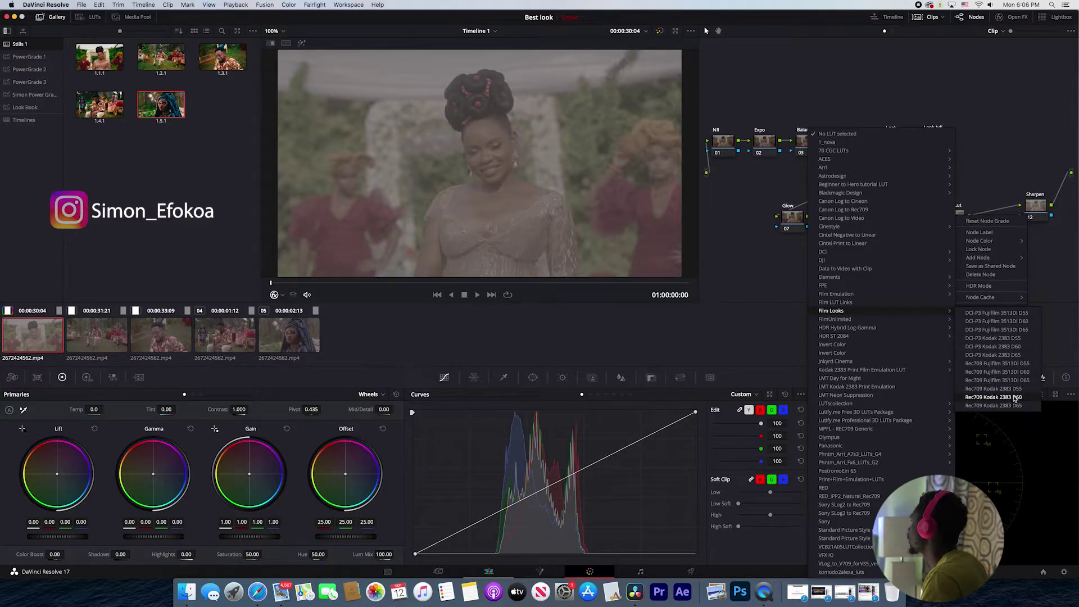
{"action": "left_click", "coordinate": [1014, 397]}
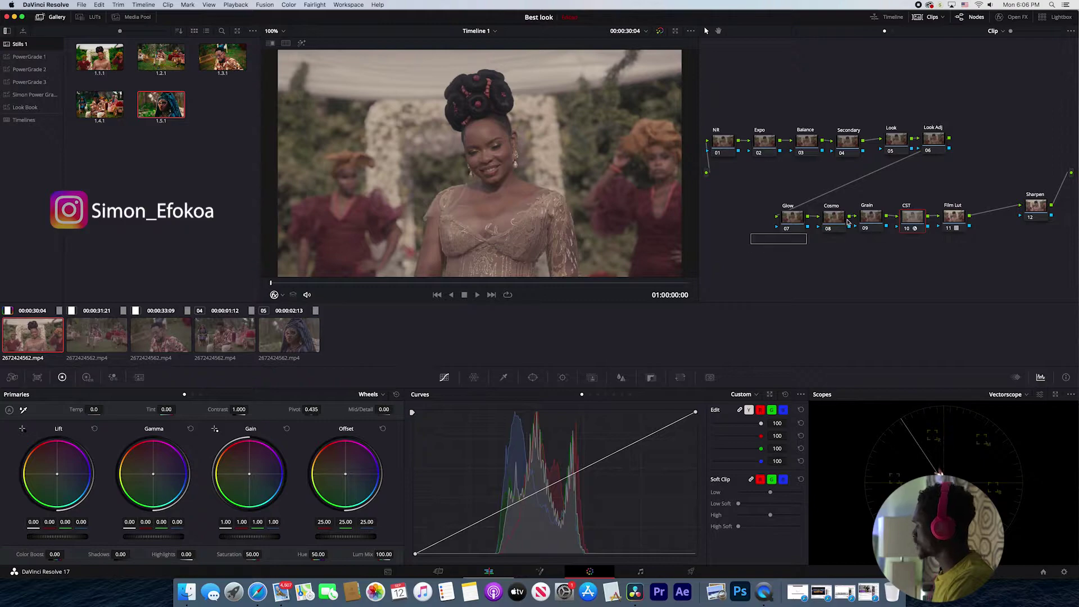
{"action": "mouse_move", "coordinate": [773, 227]}
{"action": "left_mouse_down"}
{"action": "mouse_move", "coordinate": [885, 208]}
{"action": "mouse_move", "coordinate": [828, 220]}
{"action": "left_mouse_up"}
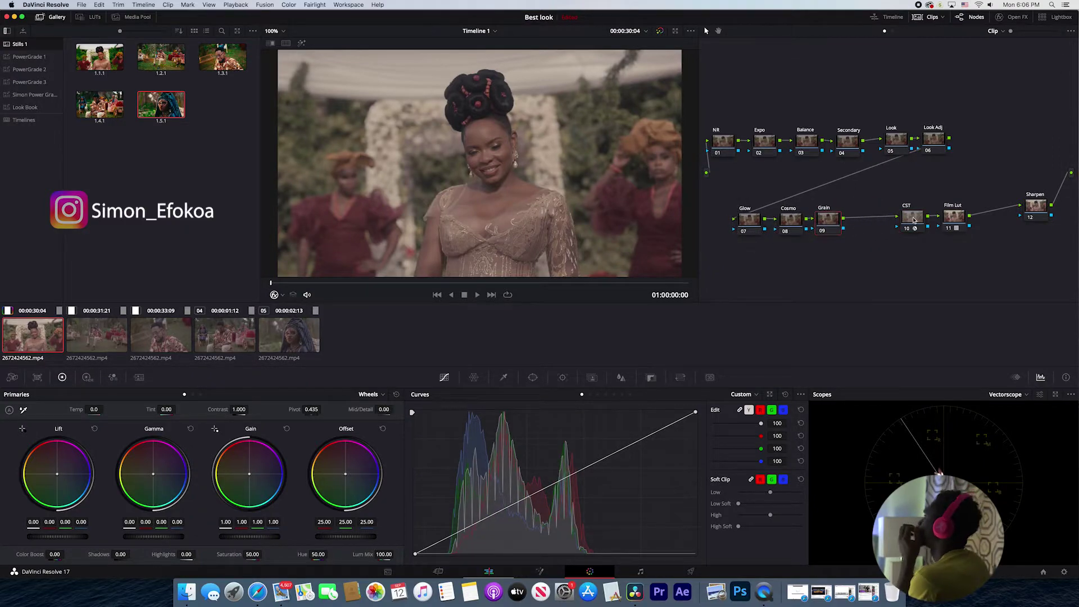
Insert a serial node before CST and label it Film Curve.
{"action": "right_click", "coordinate": [912, 220]}
{"action": "mouse_move", "coordinate": [950, 261]}
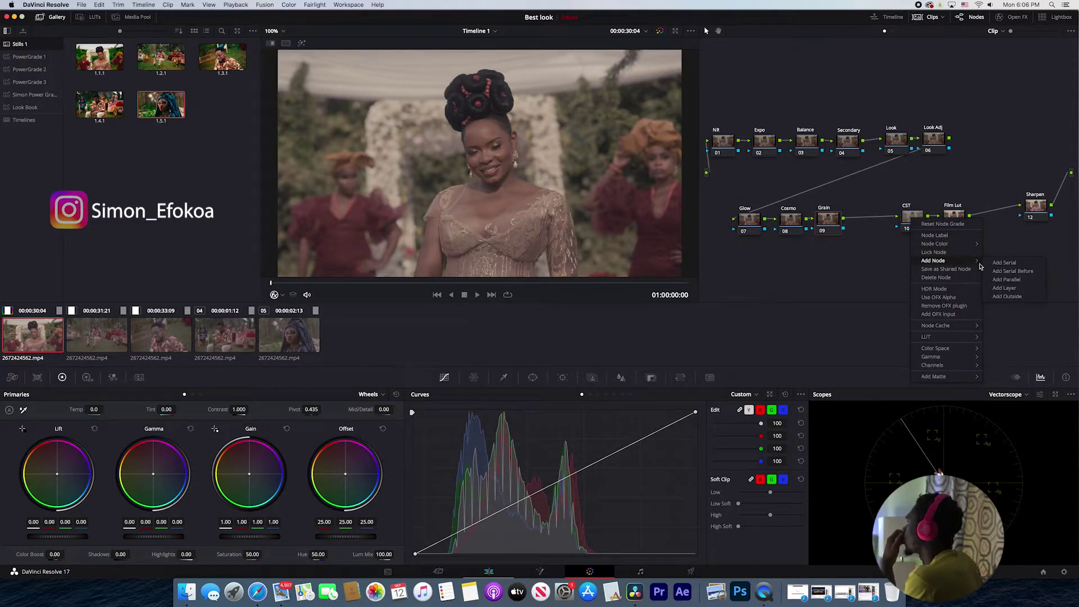
{"action": "left_click", "coordinate": [1023, 273]}
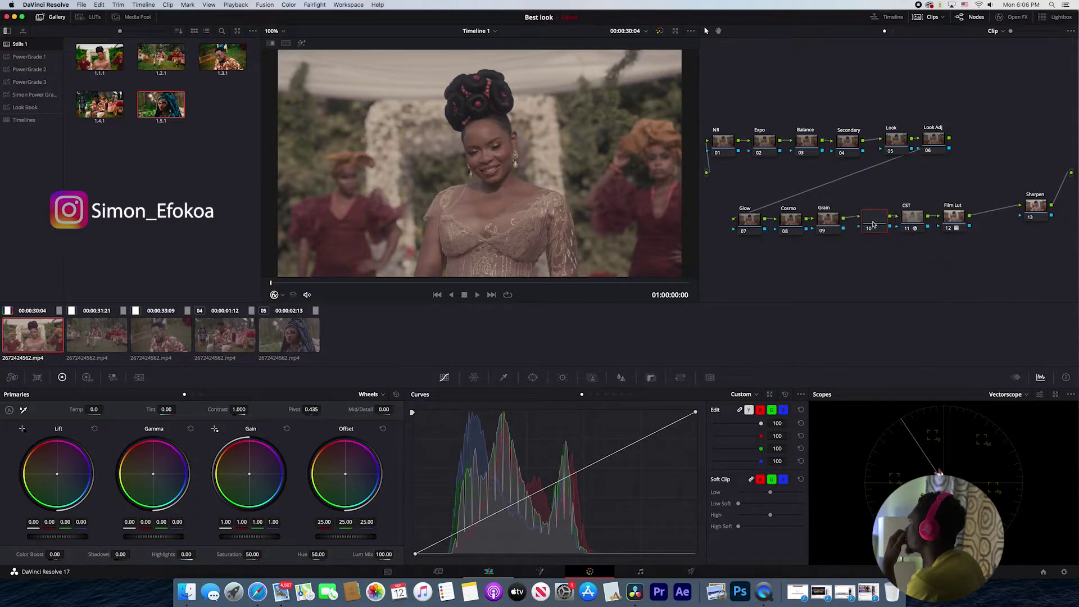
{"action": "right_click", "coordinate": [883, 207]}
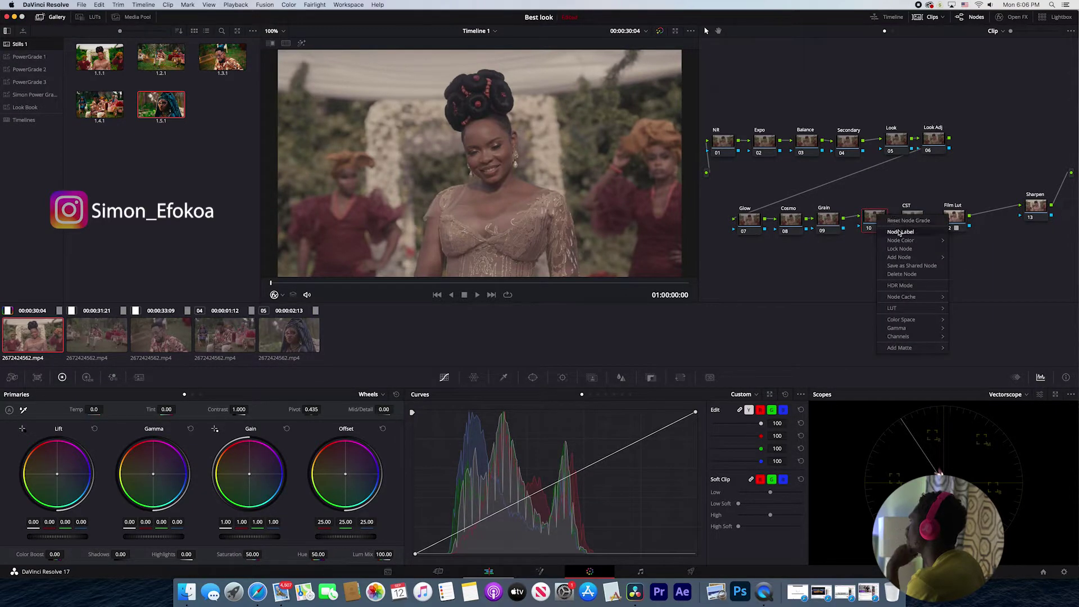
{"action": "left_click", "coordinate": [834, 212]}
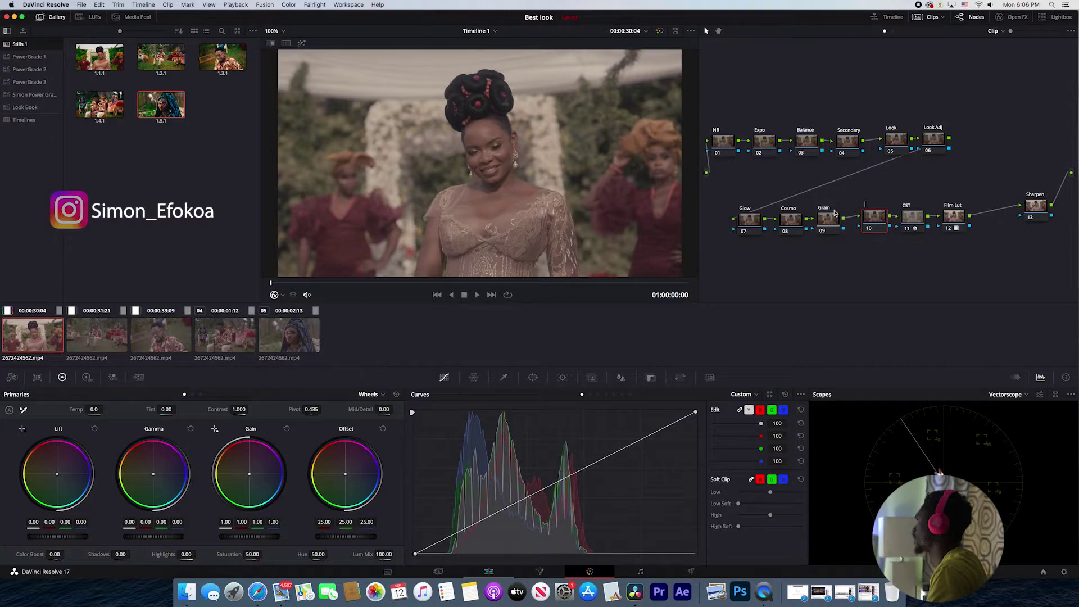
{"action": "type", "text": "Film"}
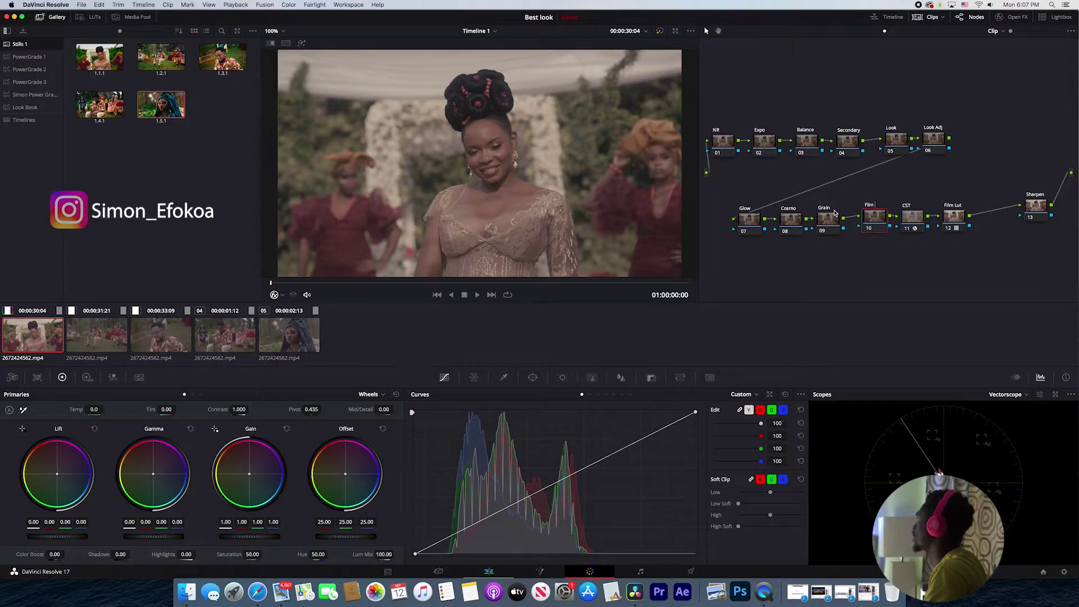
{"action": "type", "text": " Curve"}
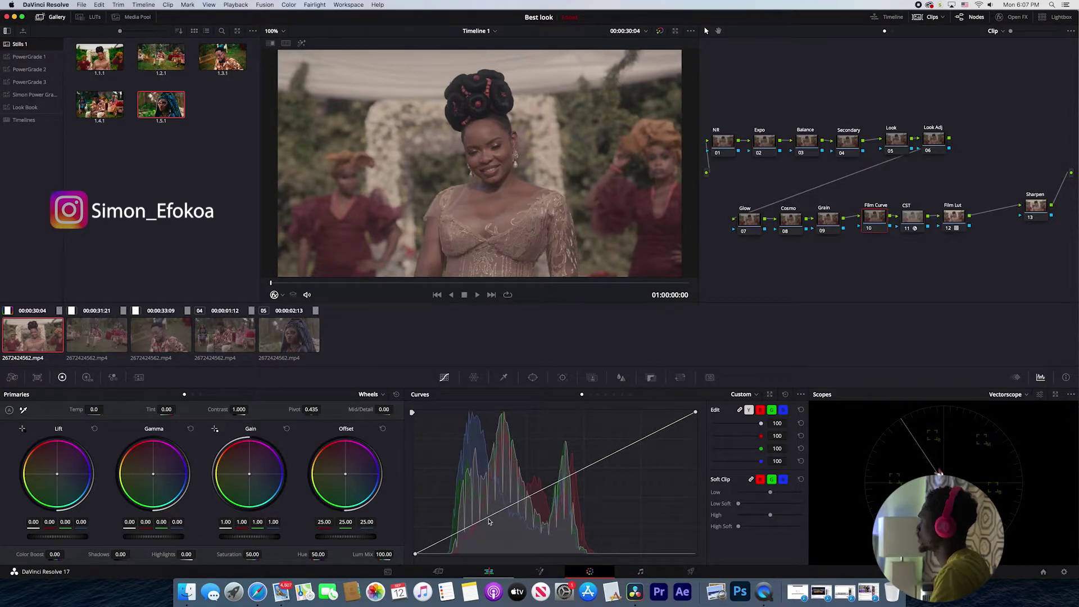
Enable editable splines, lift the curve's black point and lower its white point.
{"action": "left_click", "coordinate": [801, 395]}
{"action": "left_click", "coordinate": [825, 449]}
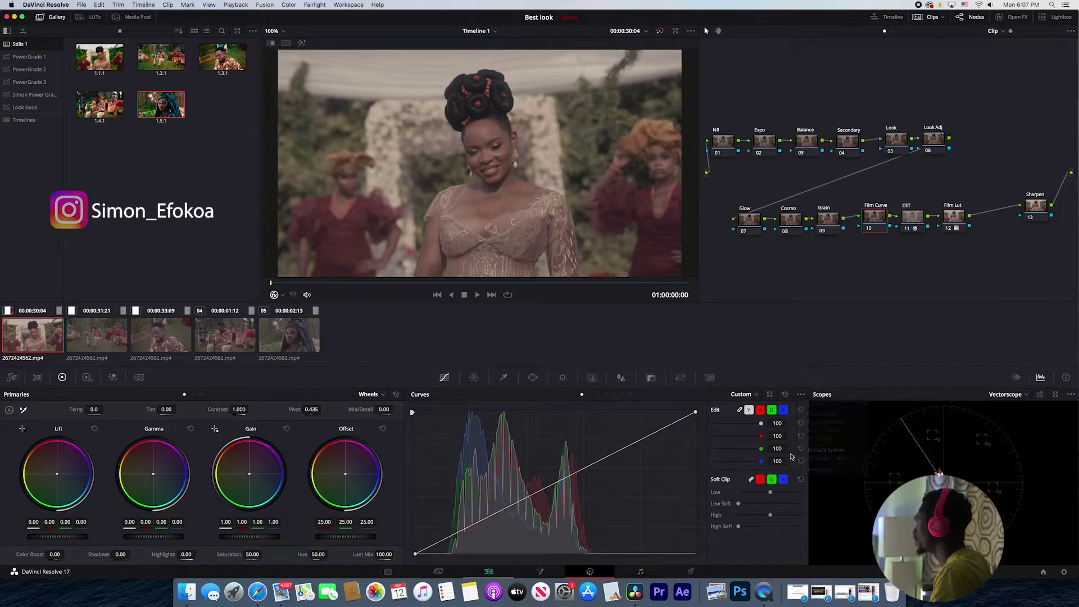
{"action": "left_click_drag", "start_coordinate": [414, 555], "coordinate": [408, 547]}
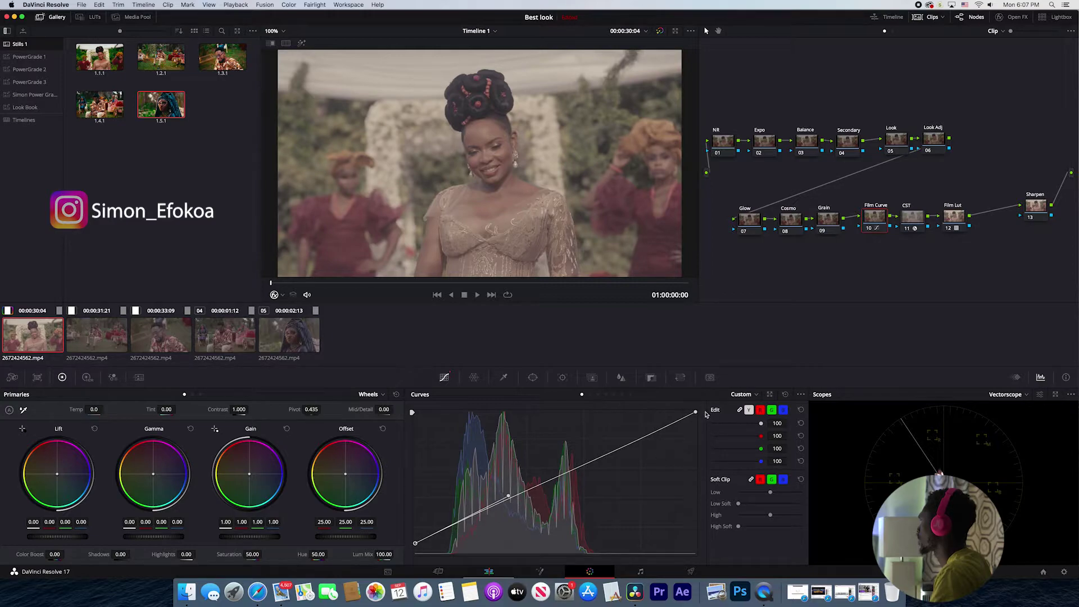
{"action": "left_click_drag", "start_coordinate": [696, 413], "coordinate": [702, 430]}
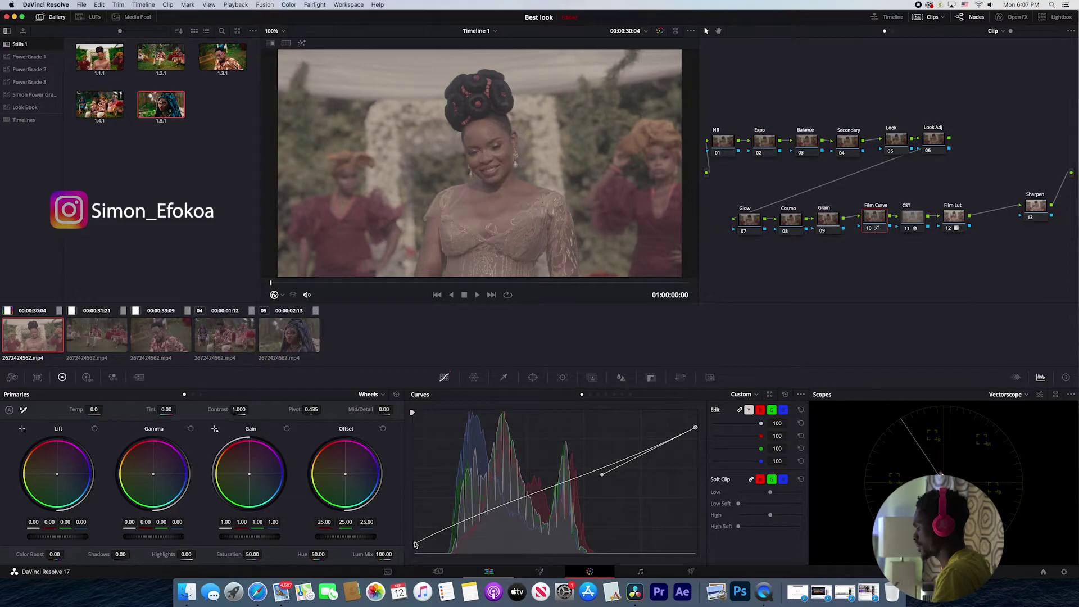
Add a lower control point and shape the curve with a soft highlight roll-off.
{"action": "left_click", "coordinate": [508, 502]}
{"action": "left_click_drag", "start_coordinate": [509, 503], "coordinate": [487, 519]}
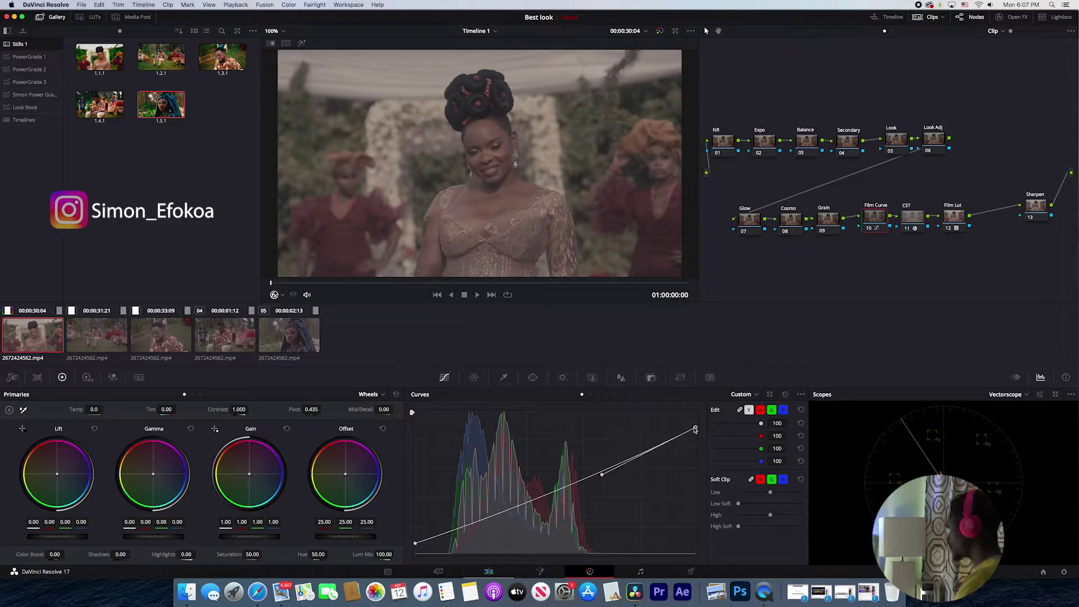
{"action": "mouse_move", "coordinate": [607, 482]}
{"action": "left_mouse_down"}
{"action": "mouse_move", "coordinate": [607, 453]}
{"action": "mouse_move", "coordinate": [634, 434]}
{"action": "left_mouse_up"}
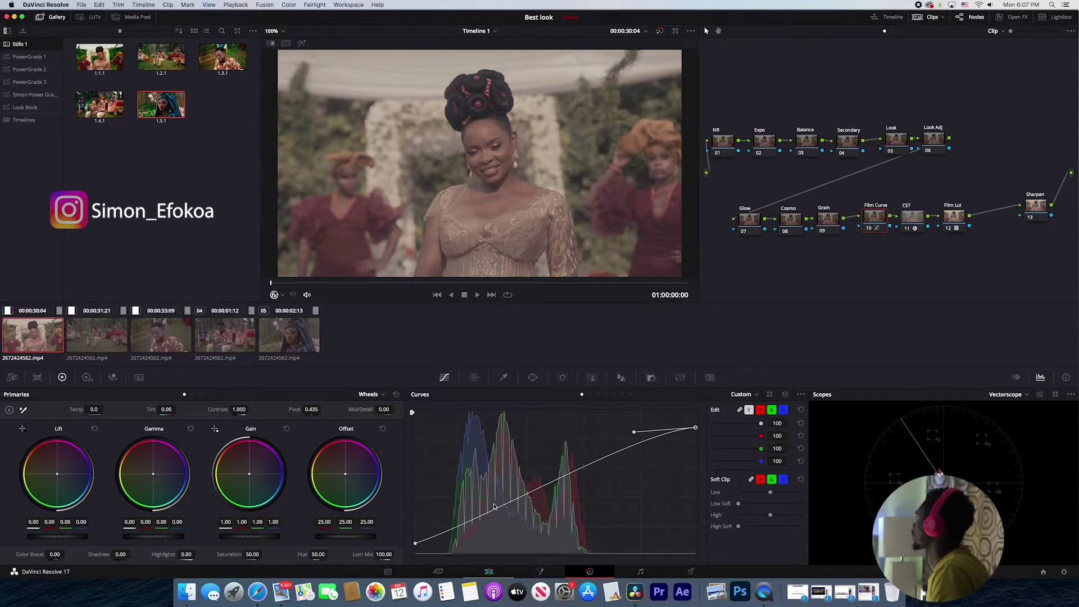
{"action": "mouse_move", "coordinate": [416, 544]}
{"action": "left_mouse_down"}
{"action": "mouse_move", "coordinate": [501, 518]}
{"action": "mouse_move", "coordinate": [487, 526]}
{"action": "left_mouse_up"}
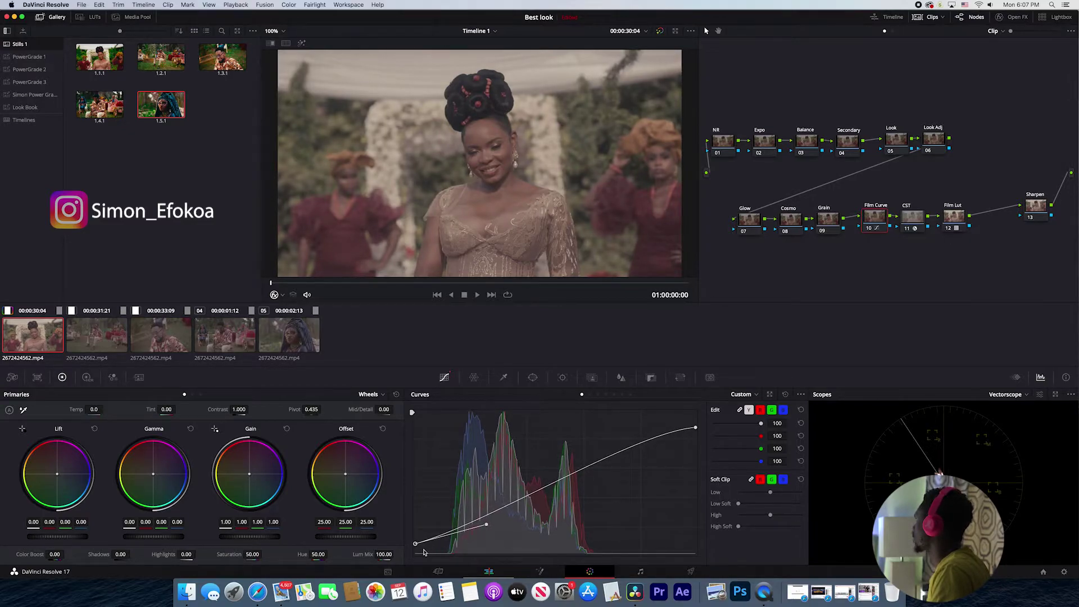
{"action": "left_click_drag", "start_coordinate": [416, 545], "coordinate": [416, 548]}
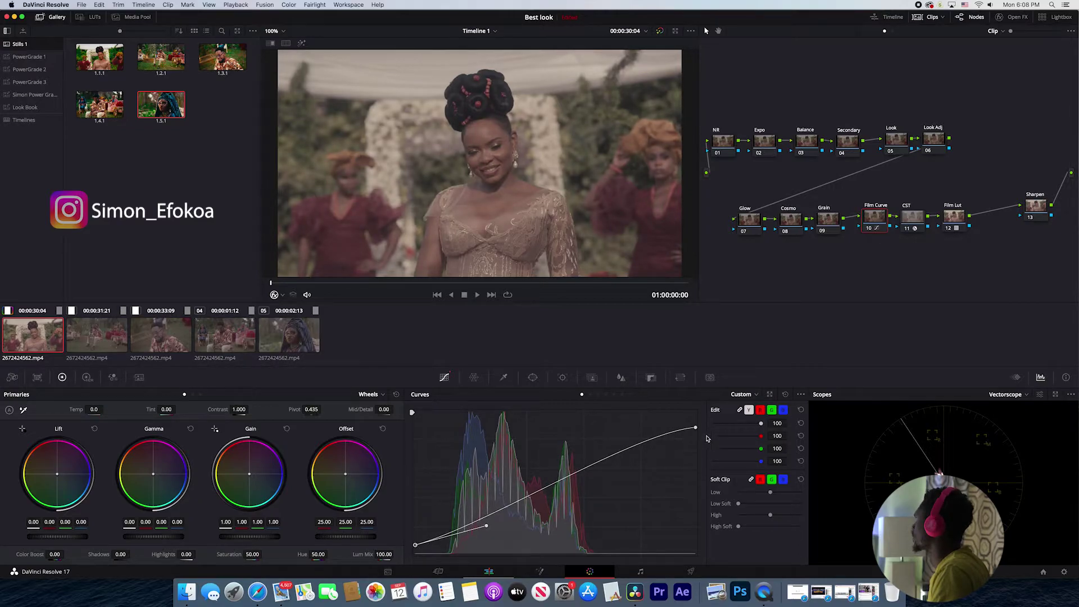
{"action": "left_click_drag", "start_coordinate": [696, 429], "coordinate": [616, 426]}
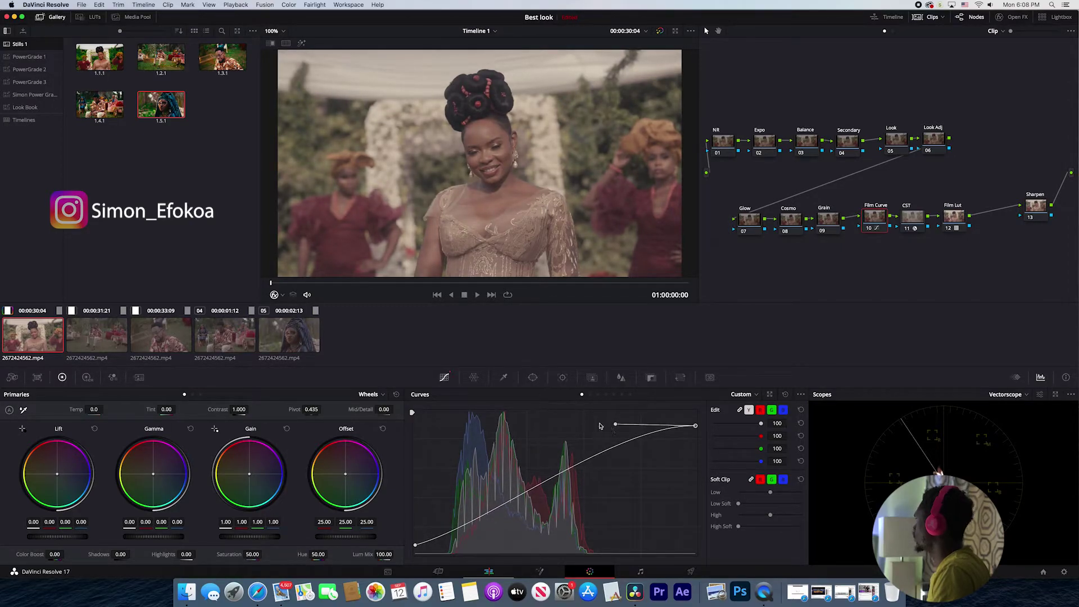
Toggle the Film Curve node off and on to compare before and after.
{"action": "left_click", "coordinate": [868, 228]}
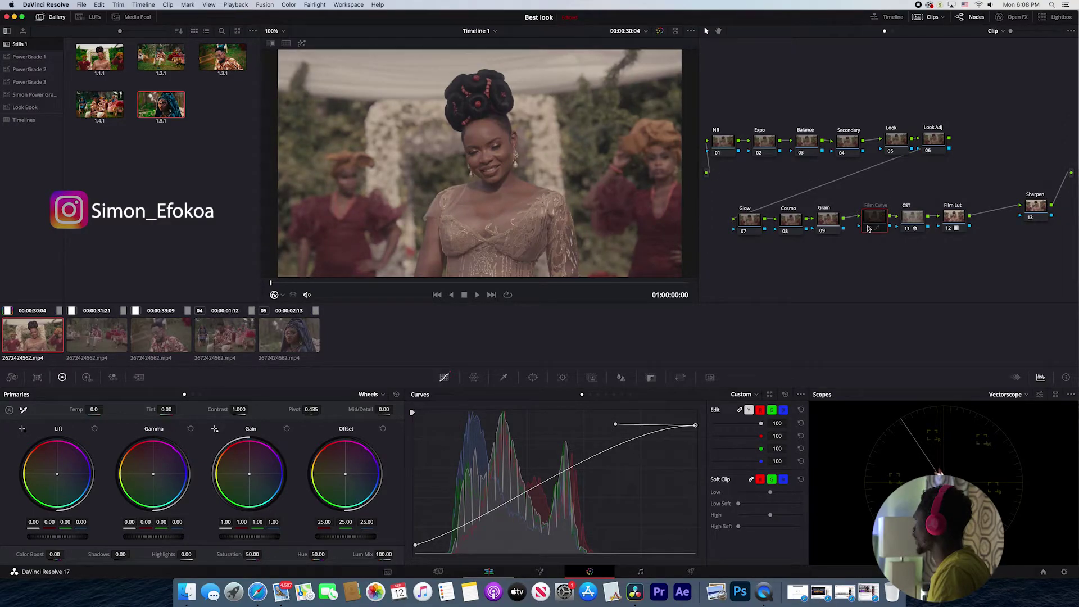
{"action": "left_click", "coordinate": [869, 229]}
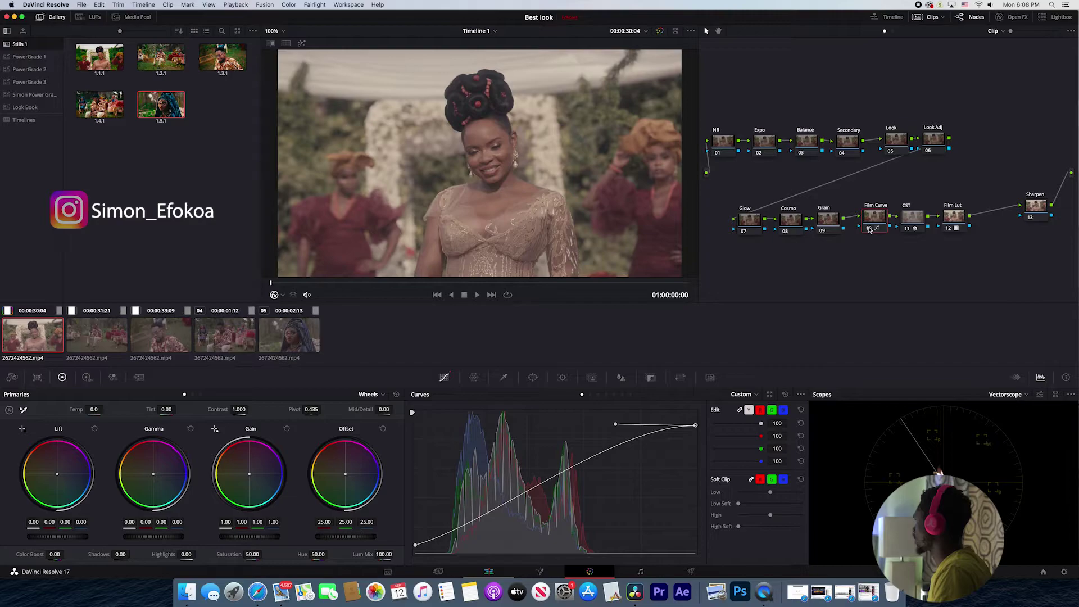
{"action": "left_click", "coordinate": [868, 229]}
{"action": "left_click", "coordinate": [868, 229]}
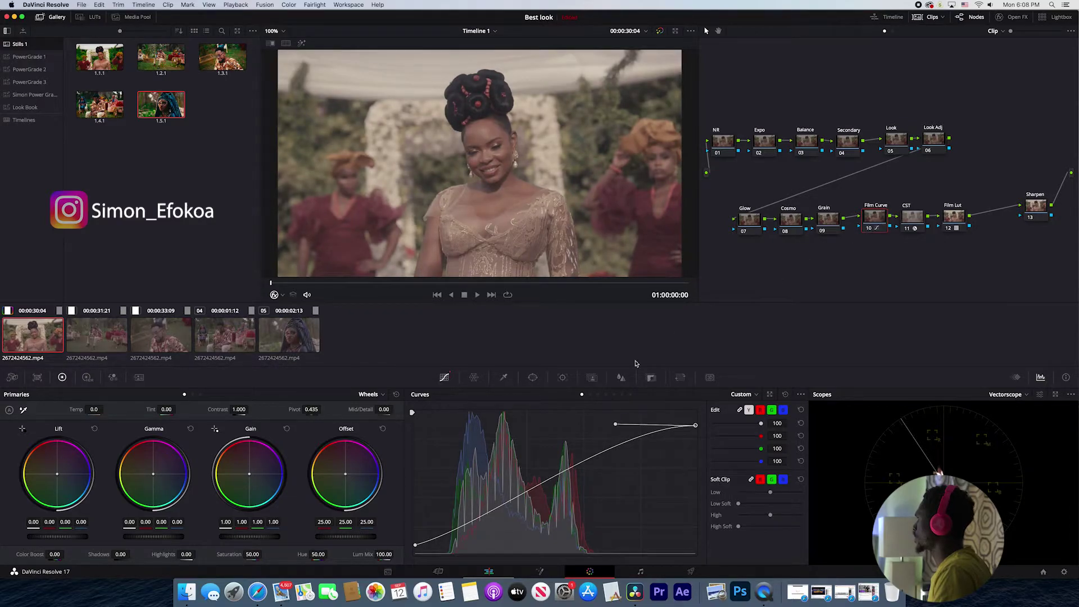
Lower the curve's top slightly, adjust the highlight shoulder and reshape the shadow end.
{"action": "left_click_drag", "start_coordinate": [694, 428], "coordinate": [695, 434]}
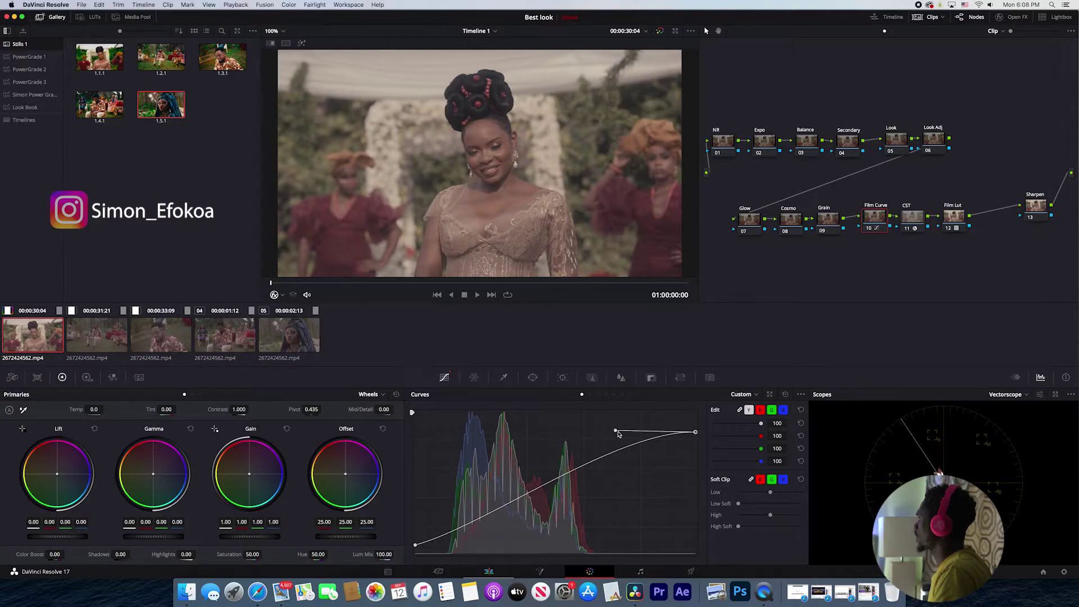
{"action": "left_click_drag", "start_coordinate": [613, 434], "coordinate": [611, 428]}
{"action": "left_click", "coordinate": [415, 544]}
{"action": "left_click_drag", "start_coordinate": [484, 528], "coordinate": [499, 525]}
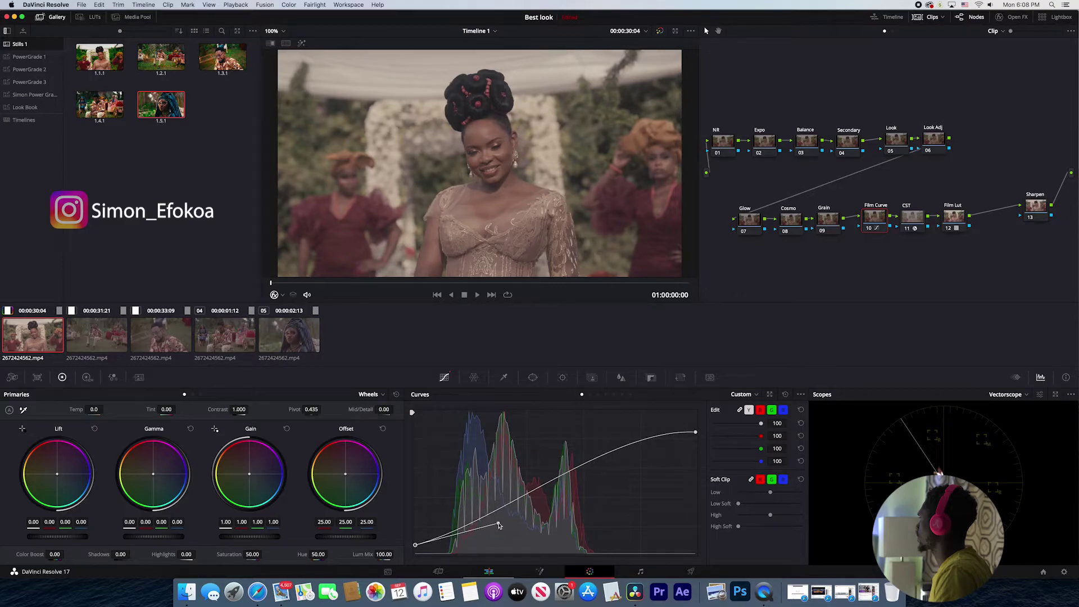
Compare again with the Film Curve node bypassed, leaving it enabled at the end.
{"action": "left_click", "coordinate": [869, 231]}
{"action": "left_click", "coordinate": [871, 230]}
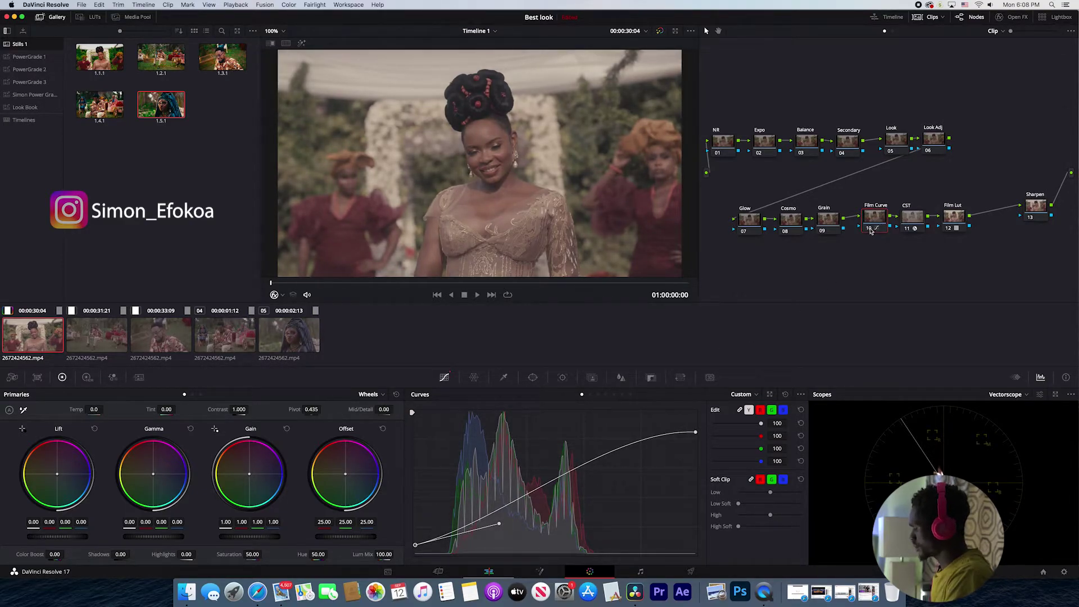
{"action": "left_click", "coordinate": [872, 231]}
{"action": "left_click", "coordinate": [870, 231]}
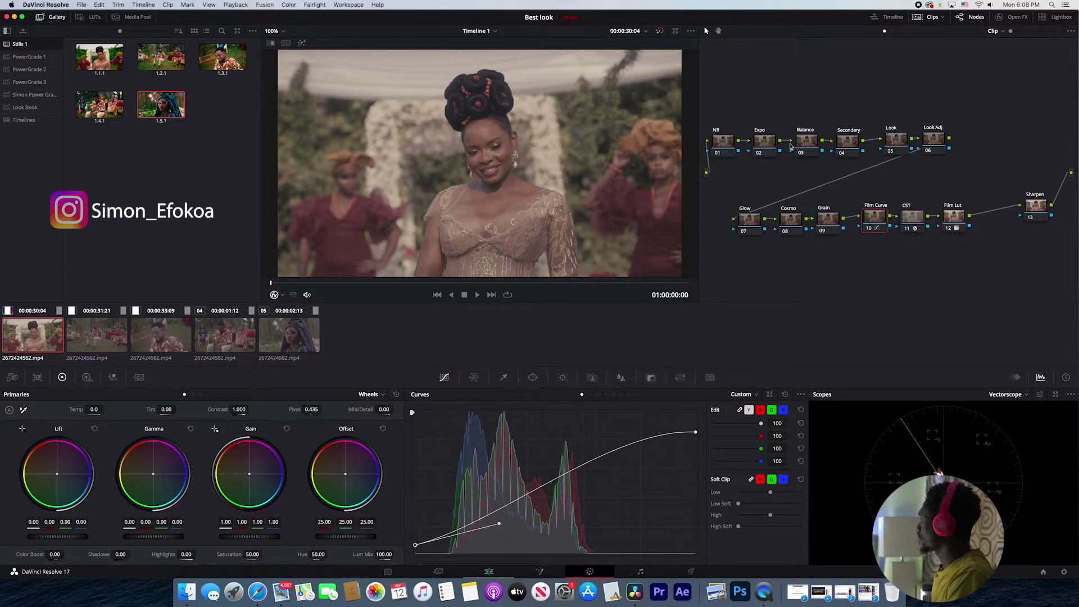
Lower Balance node 03's saturation from 100 to 66.80.
{"action": "left_click", "coordinate": [806, 141]}
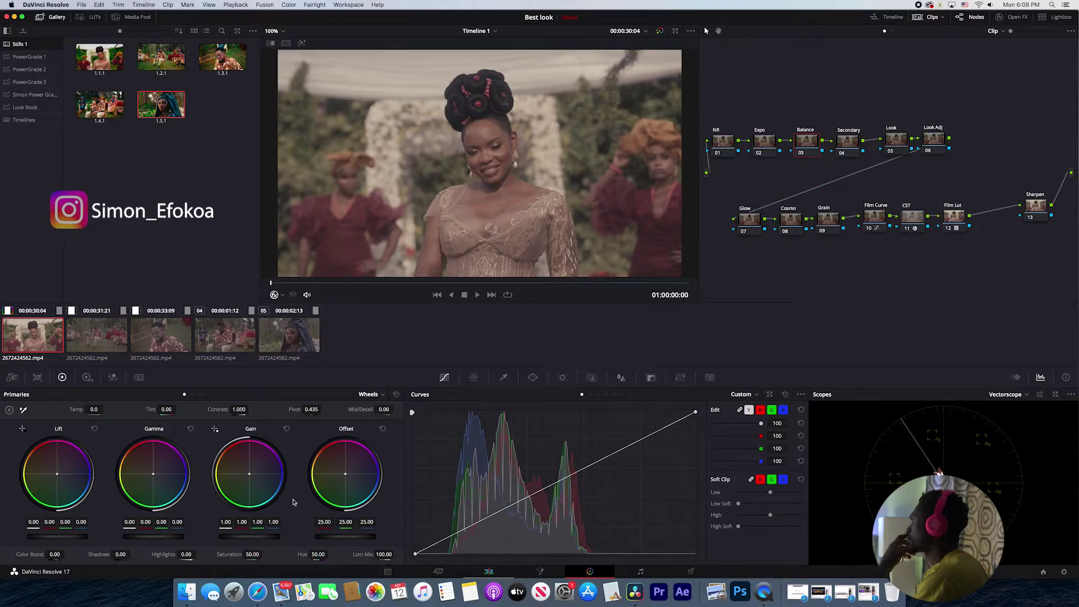
{"action": "left_click_drag", "start_coordinate": [264, 553], "coordinate": [269, 553]}
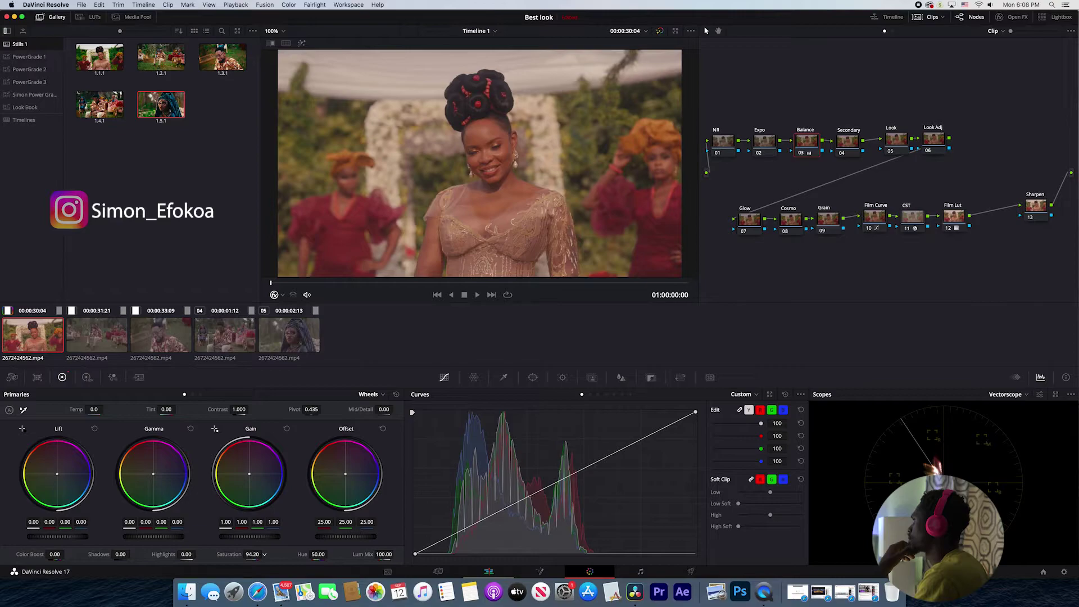
{"action": "left_click_drag", "start_coordinate": [252, 554], "coordinate": [232, 554]}
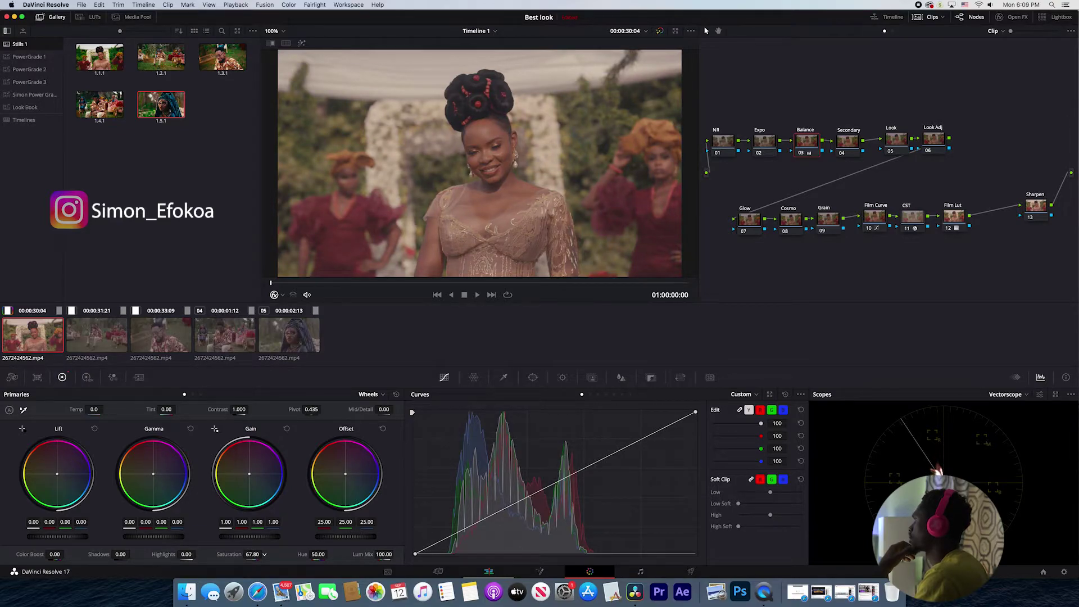
{"action": "left_click_drag", "start_coordinate": [252, 554], "coordinate": [251, 554]}
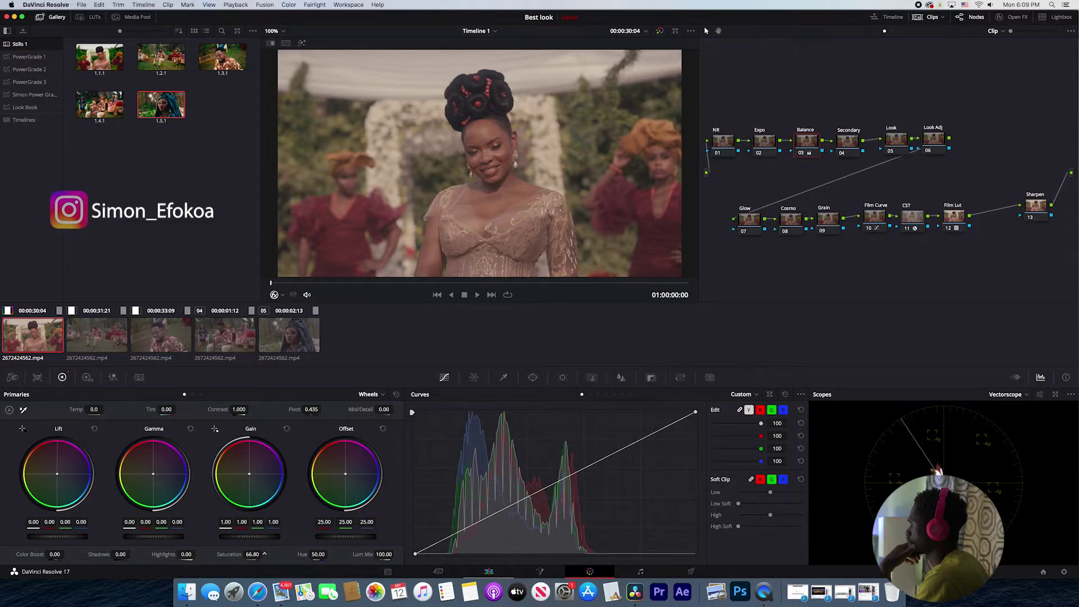
On the Expo node, show the Waveform scope, raise gain to 1.07 and lower lift to -0.03.
{"action": "left_click", "coordinate": [758, 146]}
{"action": "left_click_drag", "start_coordinate": [70, 537], "coordinate": [65, 536]}
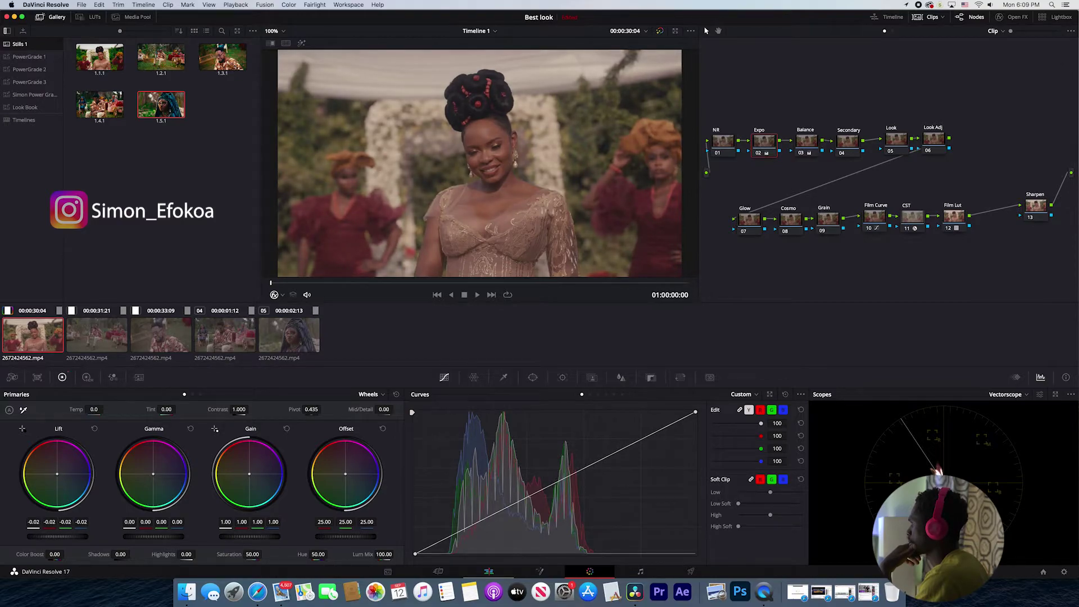
{"action": "left_click", "coordinate": [1028, 397]}
{"action": "left_click", "coordinate": [1025, 423]}
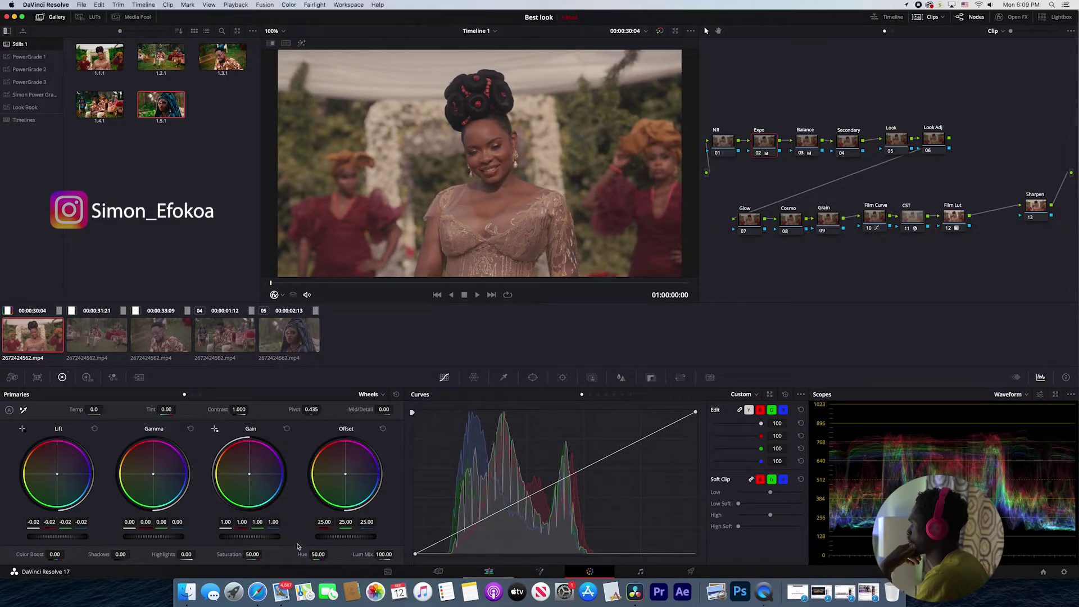
{"action": "left_click_drag", "start_coordinate": [245, 540], "coordinate": [264, 539]}
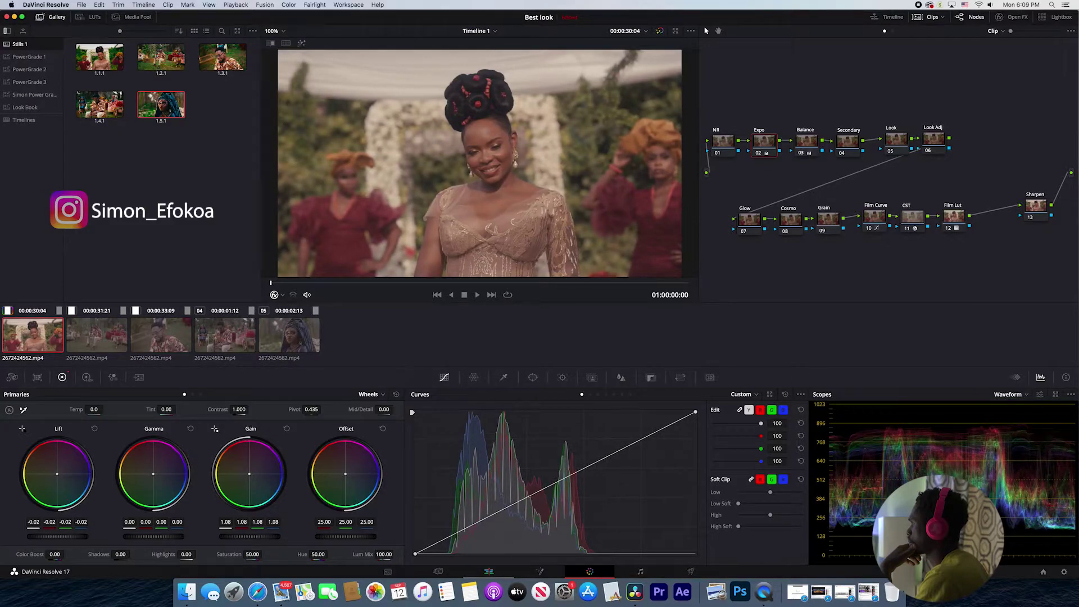
{"action": "left_click_drag", "start_coordinate": [73, 539], "coordinate": [73, 536]}
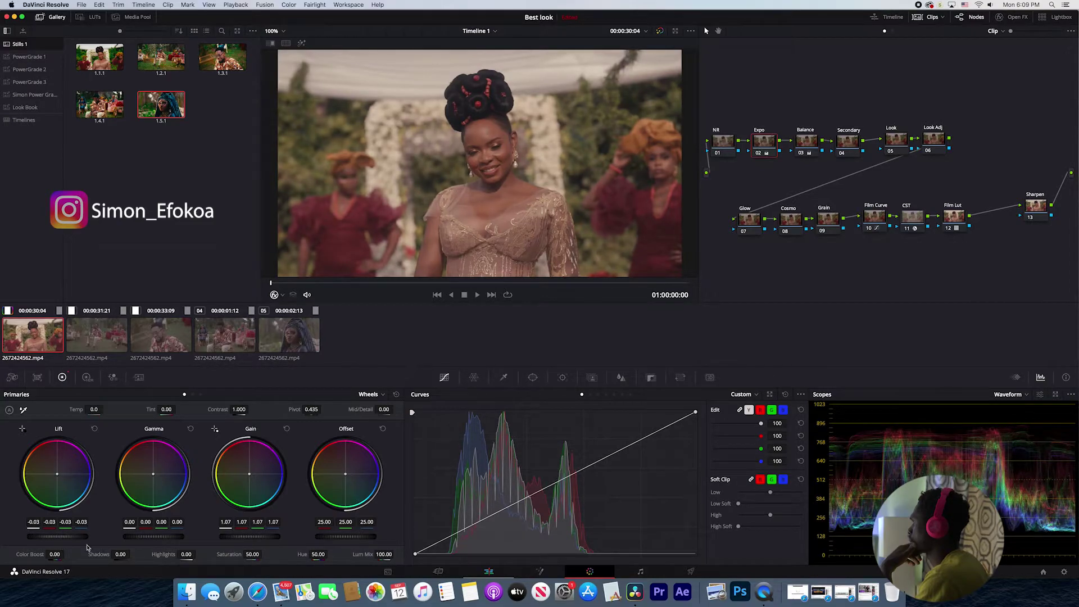
Move the Film Curve's lower control point higher to slightly lift the shadows.
{"action": "left_click", "coordinate": [872, 217]}
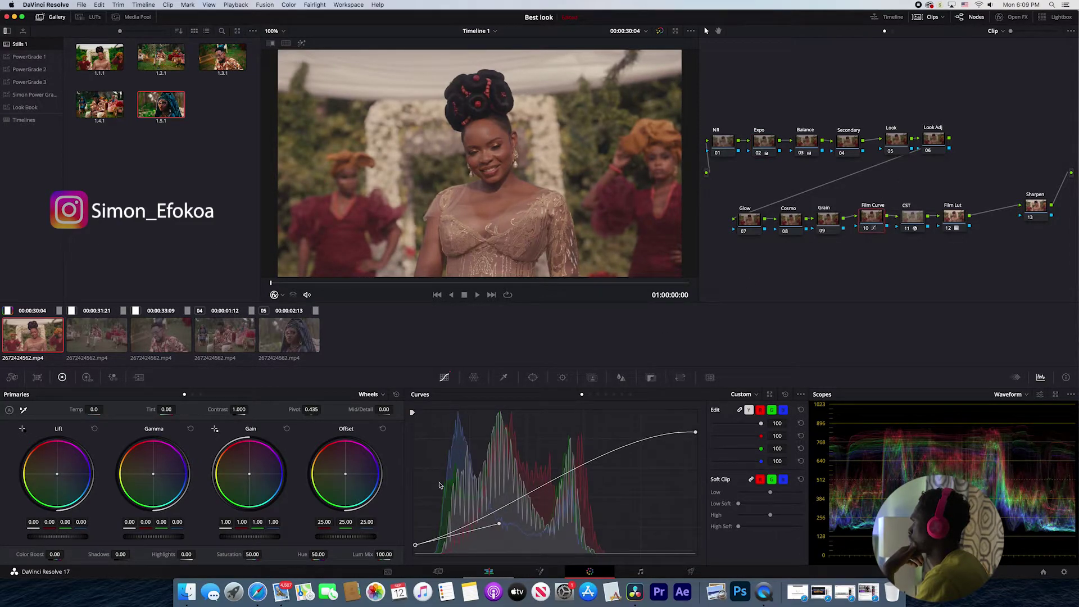
{"action": "left_click_drag", "start_coordinate": [499, 525], "coordinate": [505, 533]}
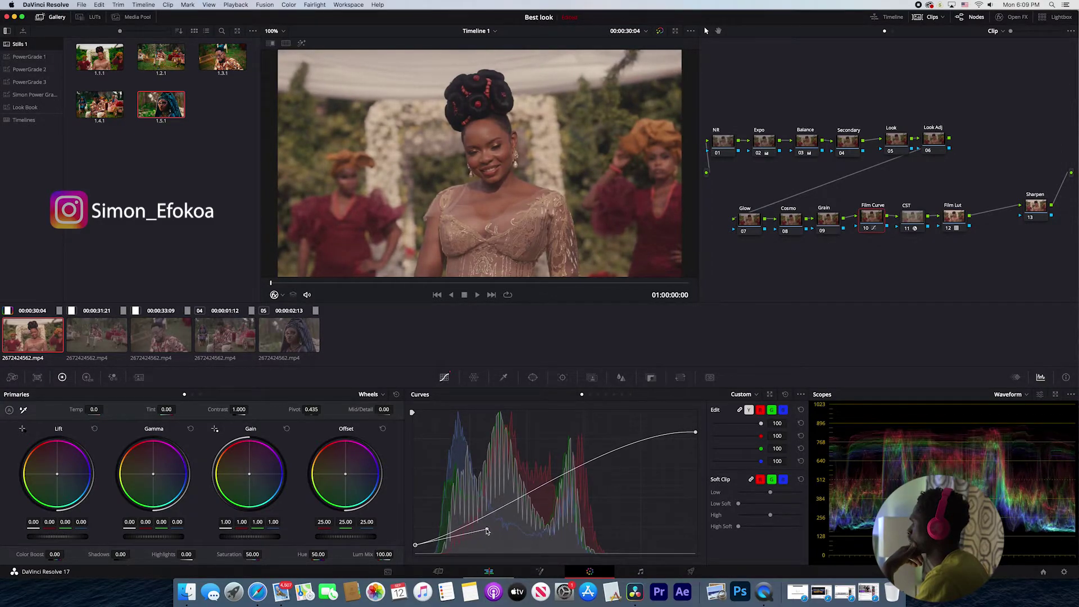
{"action": "mouse_move", "coordinate": [505, 532]}
{"action": "left_mouse_down"}
{"action": "mouse_move", "coordinate": [489, 531]}
{"action": "mouse_move", "coordinate": [521, 517]}
{"action": "left_mouse_up"}
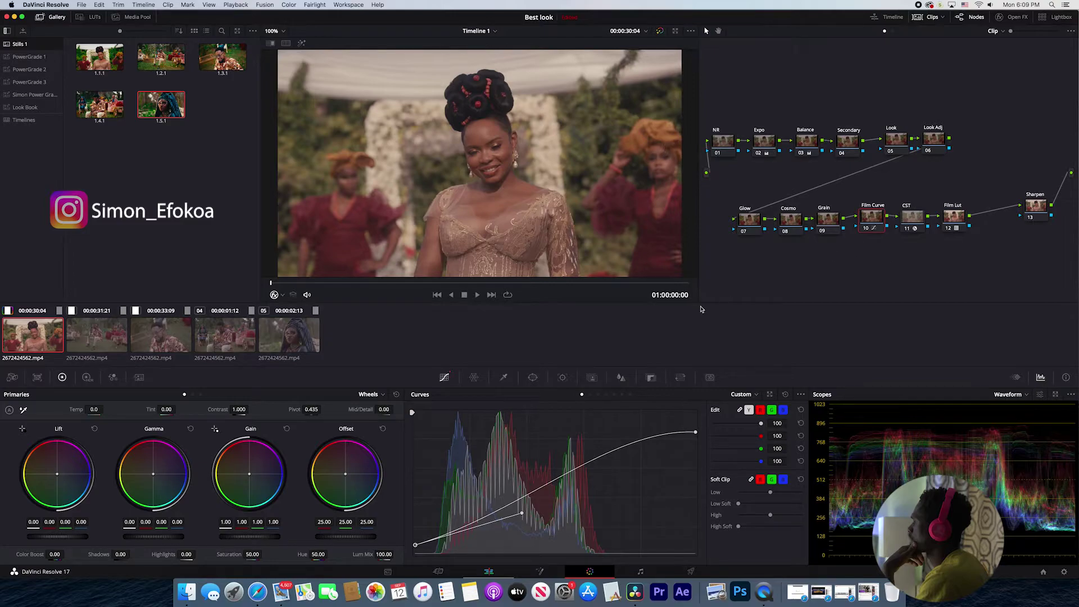
Raise Expo contrast, lower its pivot and offset, and nudge the Film Curve's shadow point left.
{"action": "left_click", "coordinate": [764, 145]}
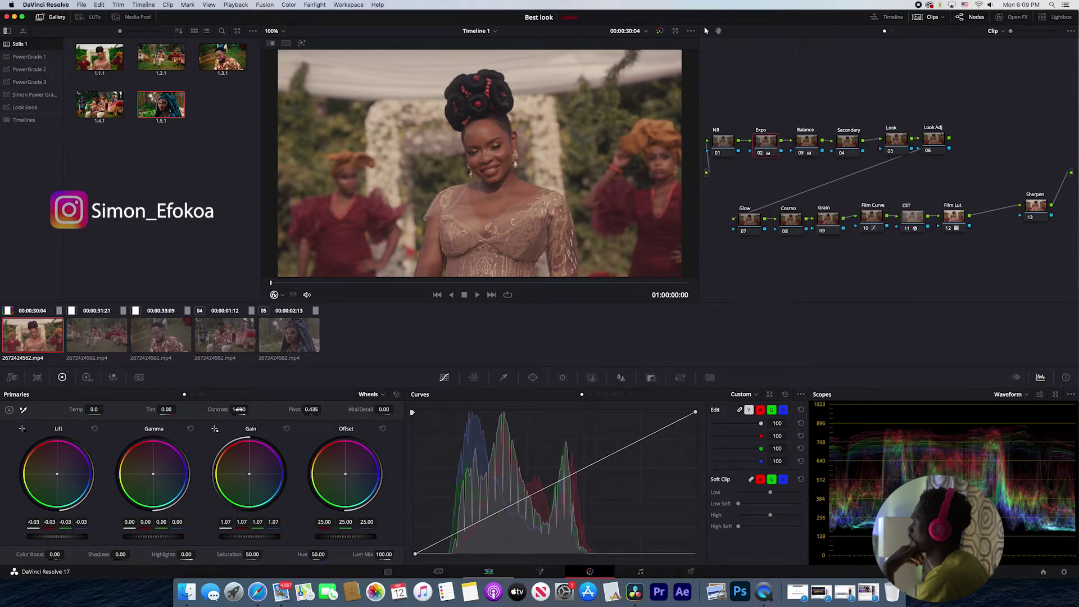
{"action": "left_click_drag", "start_coordinate": [238, 409], "coordinate": [250, 409]}
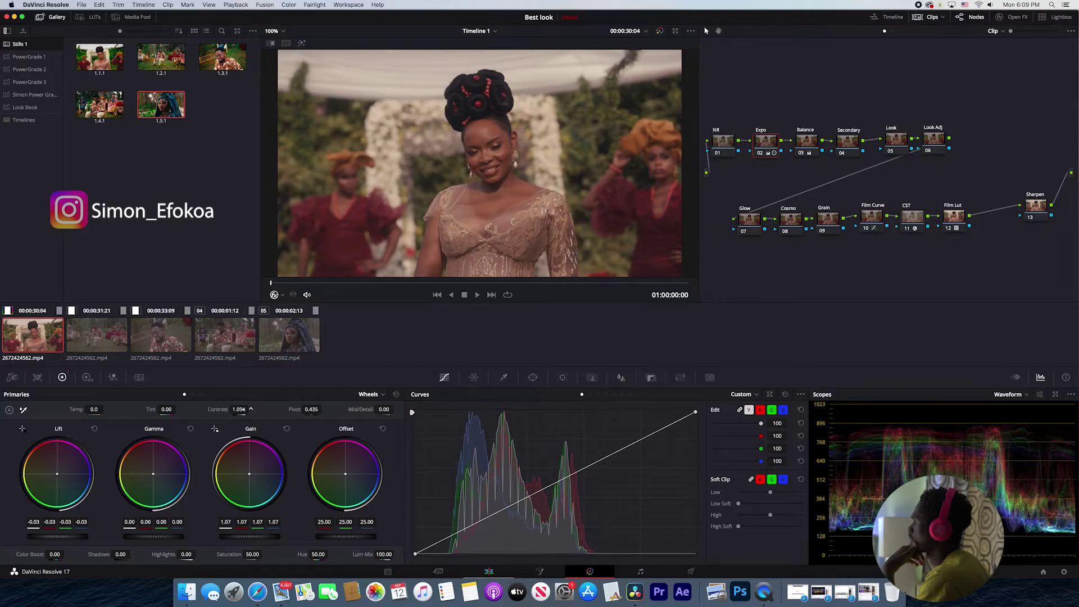
{"action": "left_click_drag", "start_coordinate": [250, 409], "coordinate": [247, 409]}
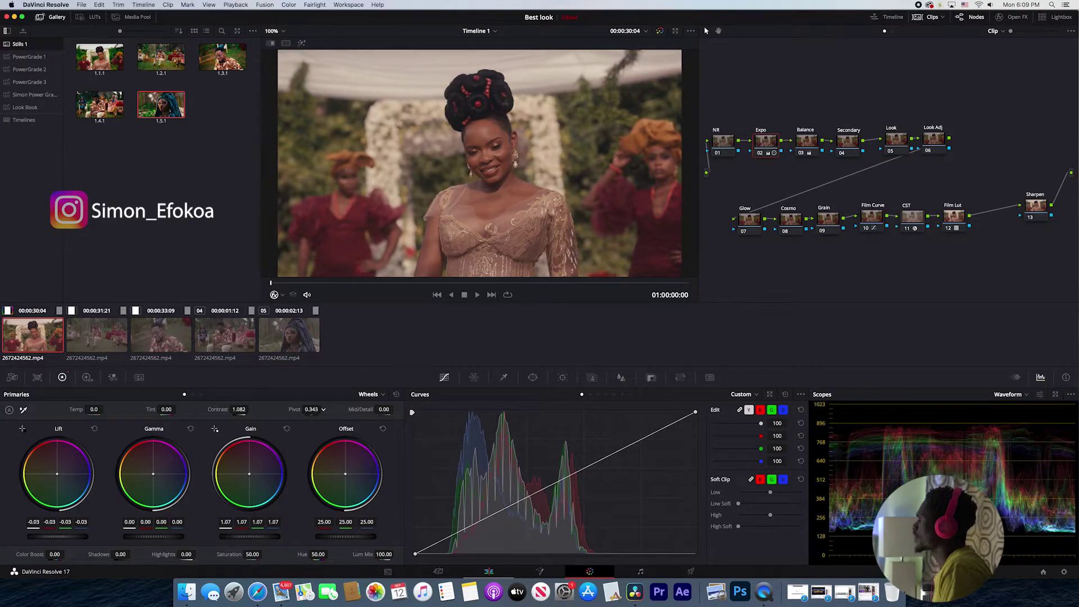
{"action": "left_click_drag", "start_coordinate": [334, 409], "coordinate": [321, 409]}
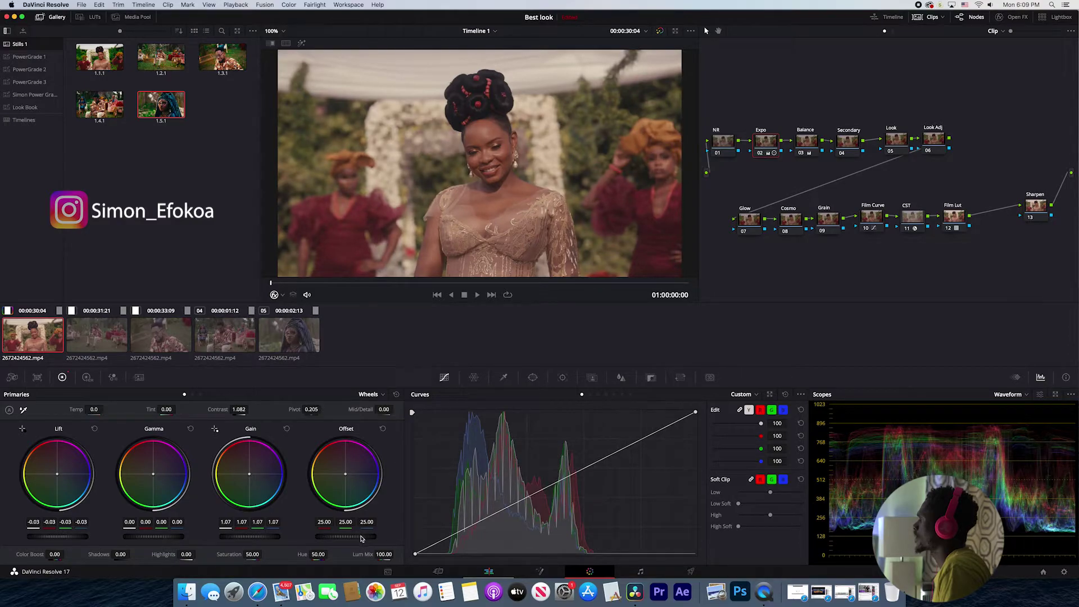
{"action": "left_click_drag", "start_coordinate": [361, 538], "coordinate": [340, 538]}
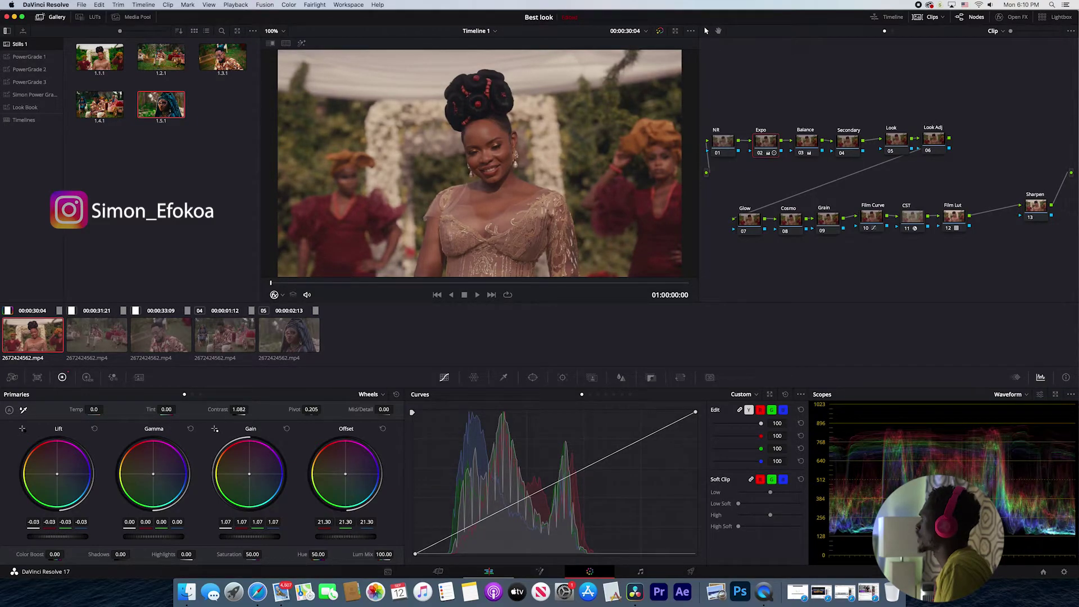
{"action": "left_click_drag", "start_coordinate": [250, 409], "coordinate": [258, 409]}
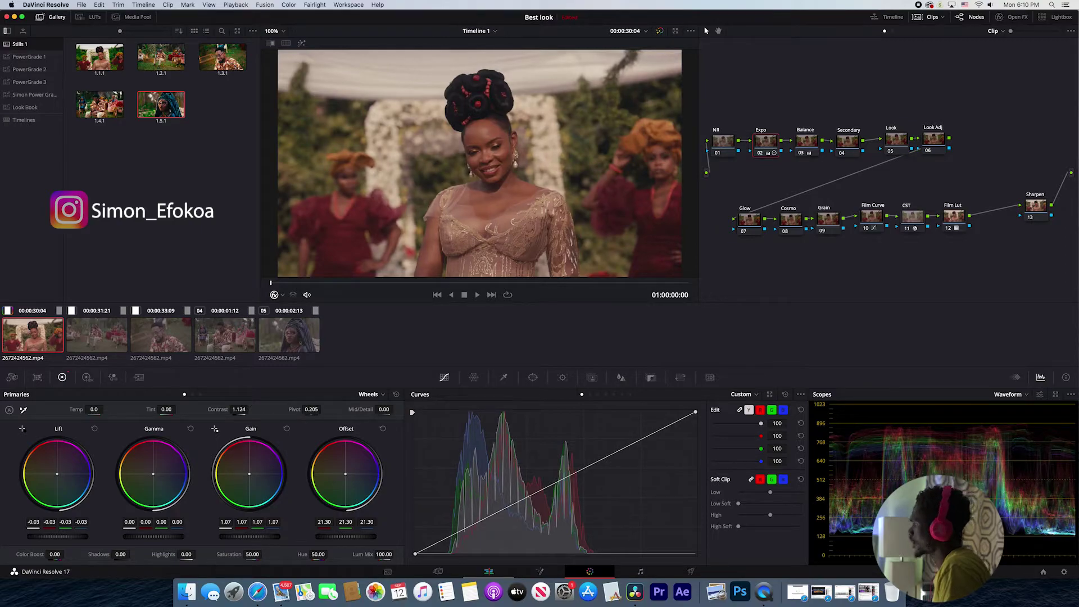
{"action": "mouse_move", "coordinate": [323, 409]}
{"action": "left_mouse_down"}
{"action": "mouse_move", "coordinate": [312, 409]}
{"action": "mouse_move", "coordinate": [326, 409]}
{"action": "left_mouse_up"}
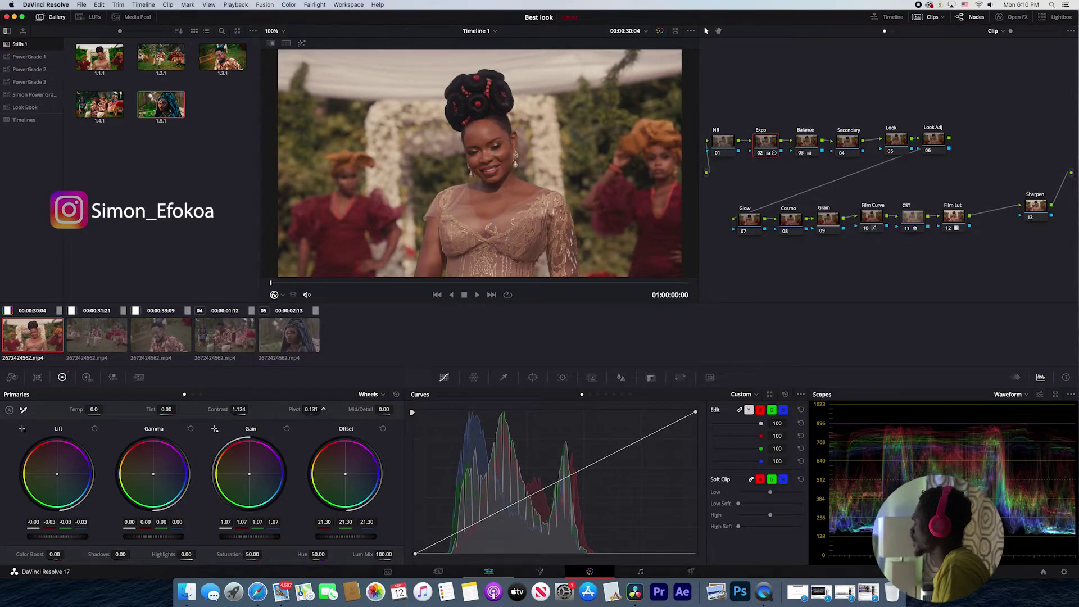
{"action": "left_click", "coordinate": [870, 219]}
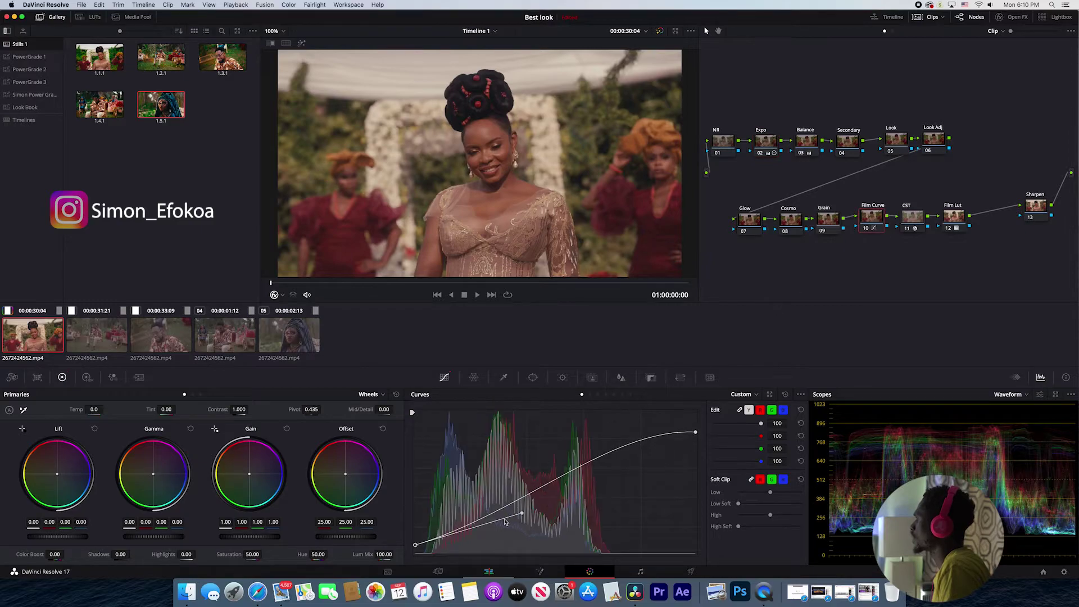
{"action": "left_click_drag", "start_coordinate": [523, 513], "coordinate": [517, 517]}
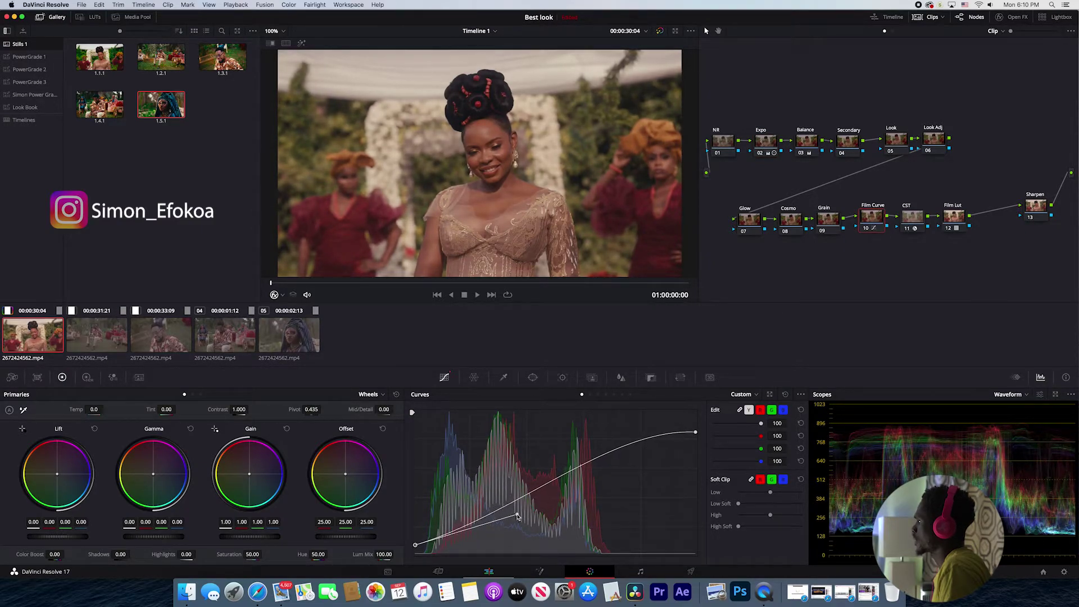
Set Expo gain to 1.10, lower lift, contrast to 1.178 and offset to 20.05.
{"action": "left_click", "coordinate": [762, 145]}
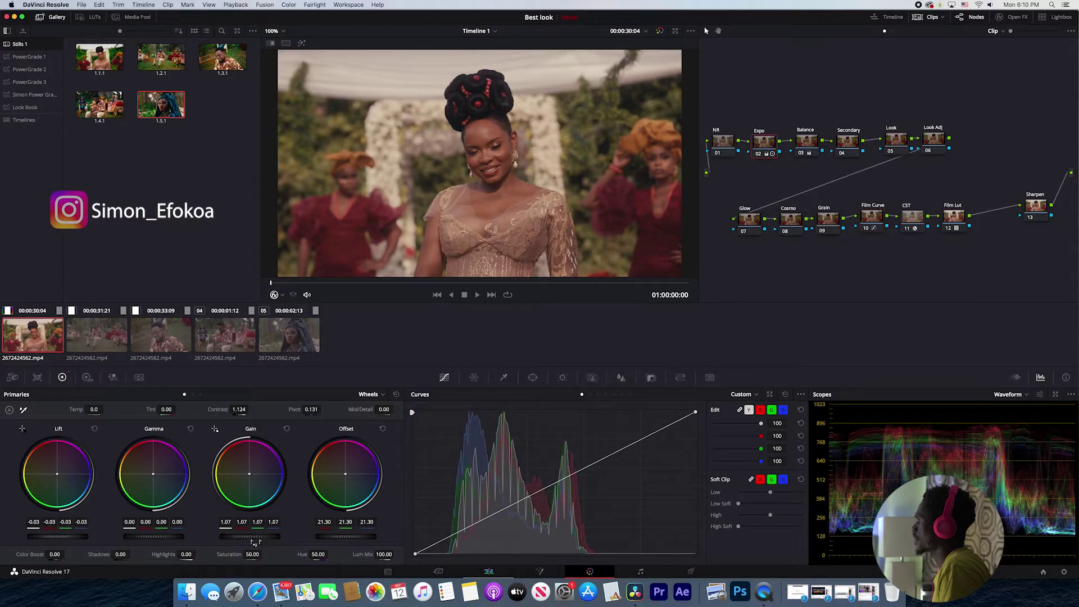
{"action": "left_click_drag", "start_coordinate": [249, 535], "coordinate": [257, 535]}
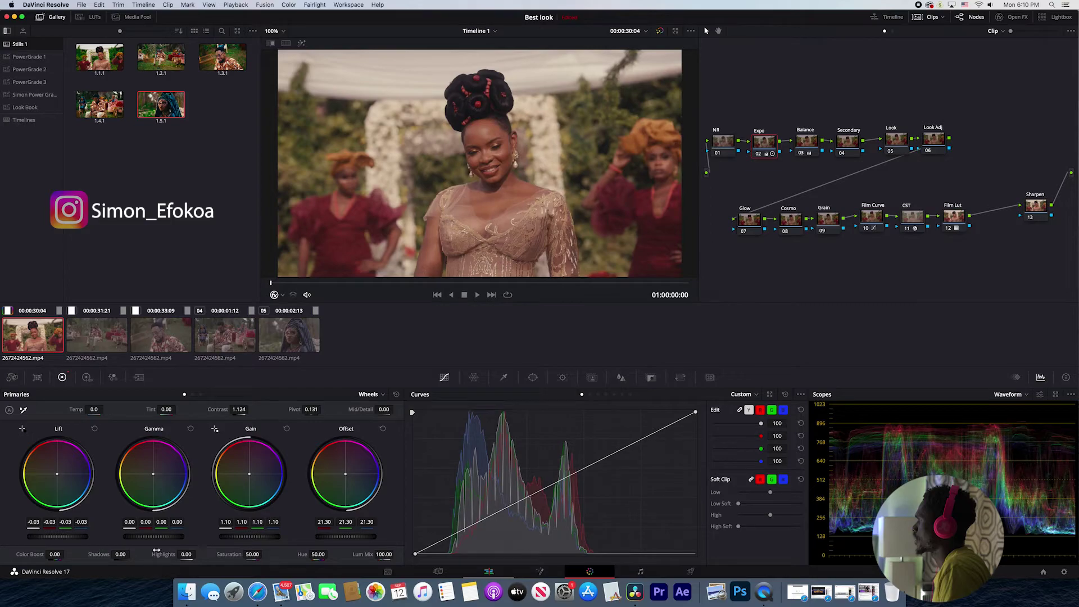
{"action": "left_click_drag", "start_coordinate": [58, 535], "coordinate": [56, 535]}
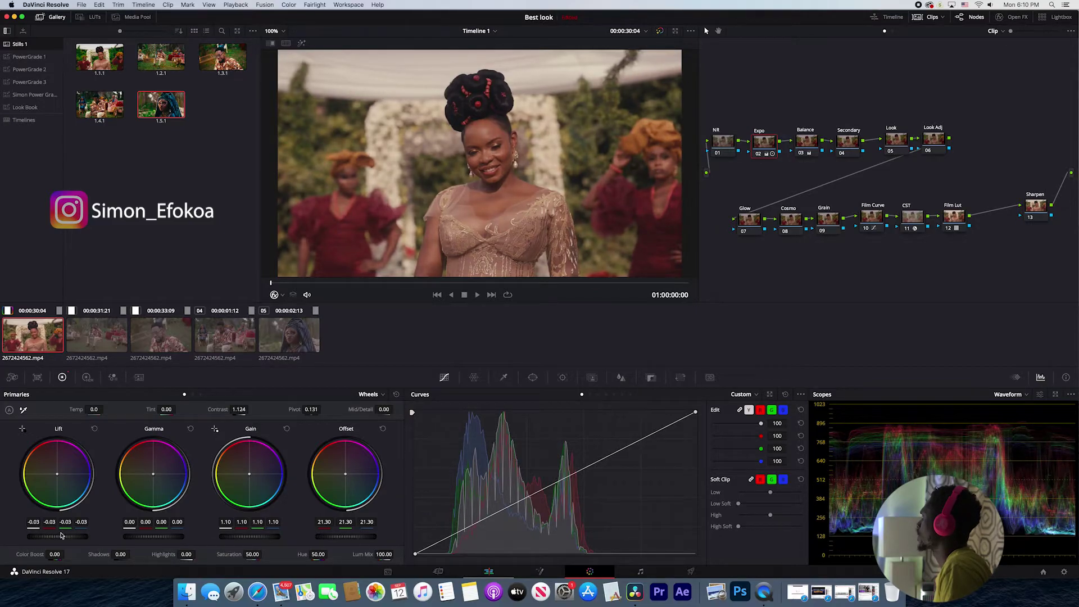
{"action": "left_click_drag", "start_coordinate": [239, 409], "coordinate": [247, 409]}
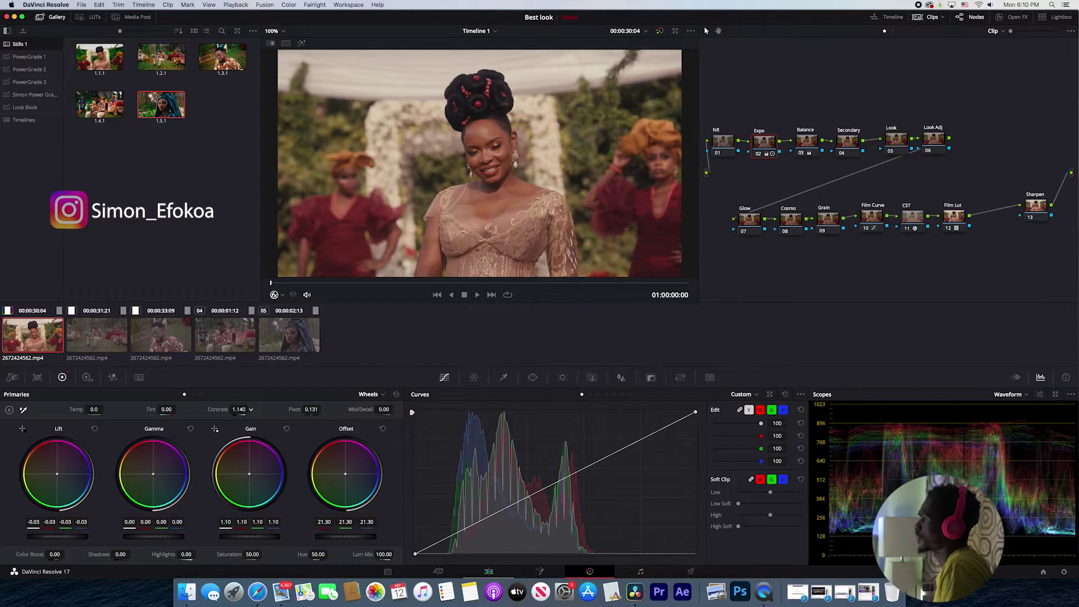
{"action": "left_click_drag", "start_coordinate": [364, 539], "coordinate": [352, 536]}
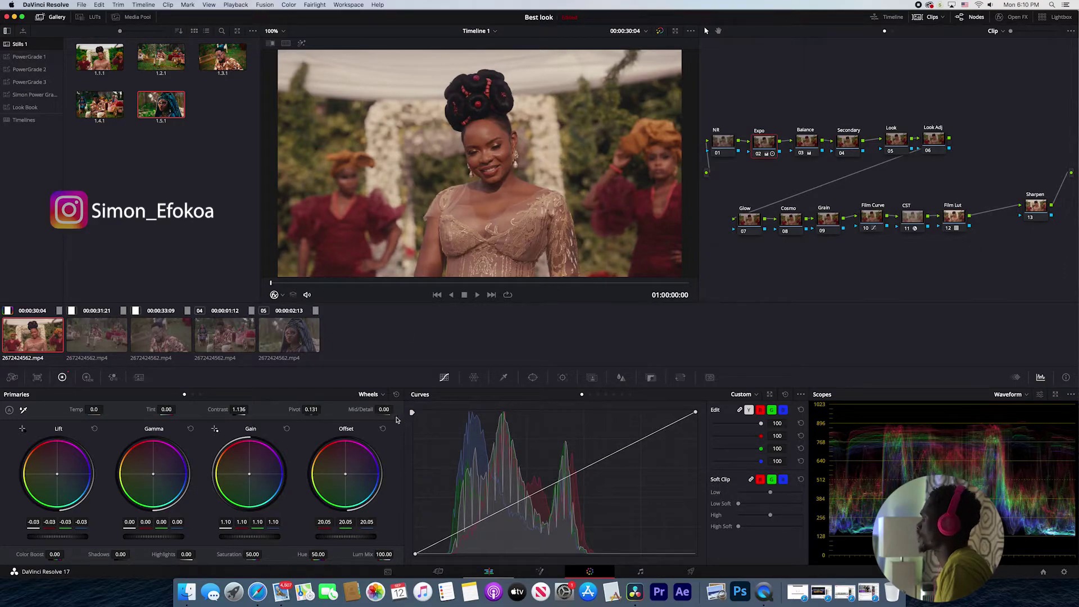
{"action": "left_click_drag", "start_coordinate": [238, 409], "coordinate": [251, 409]}
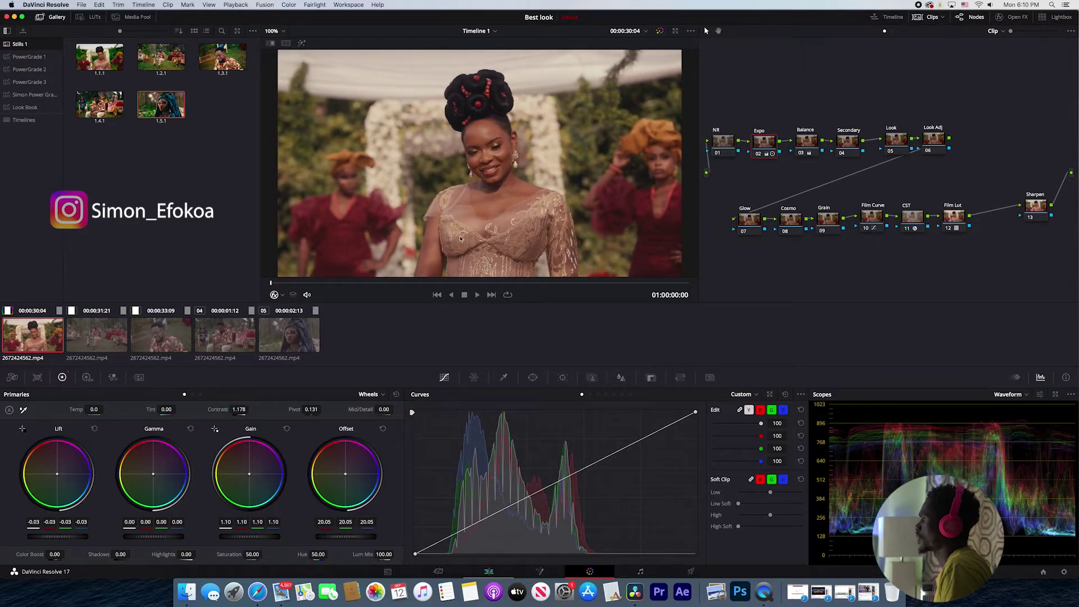
Browse the printer light options without changing anything, then toggle the Balance node to compare.
{"action": "left_click", "coordinate": [288, 4]}
{"action": "mouse_move", "coordinate": [355, 223]}
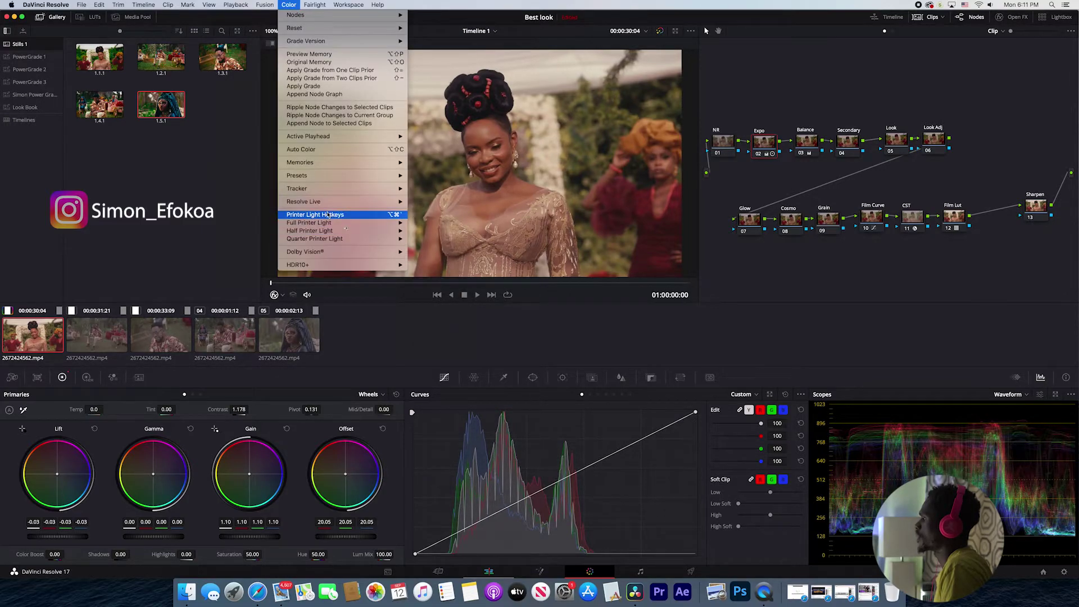
{"action": "left_click", "coordinate": [330, 215]}
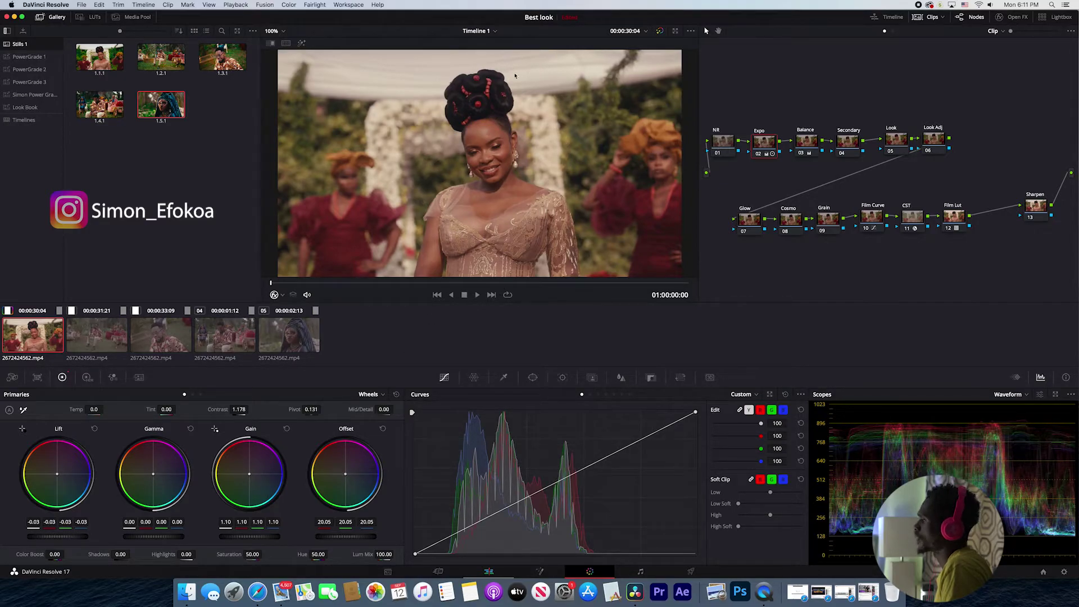
{"action": "left_click", "coordinate": [806, 153]}
{"action": "left_click", "coordinate": [806, 154]}
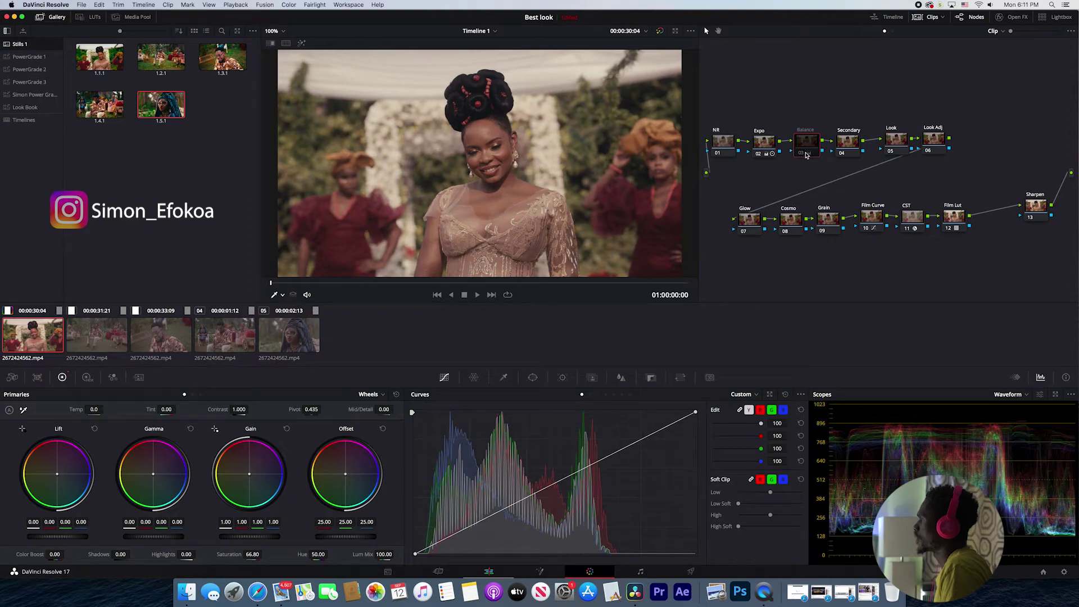
{"action": "left_click", "coordinate": [805, 153]}
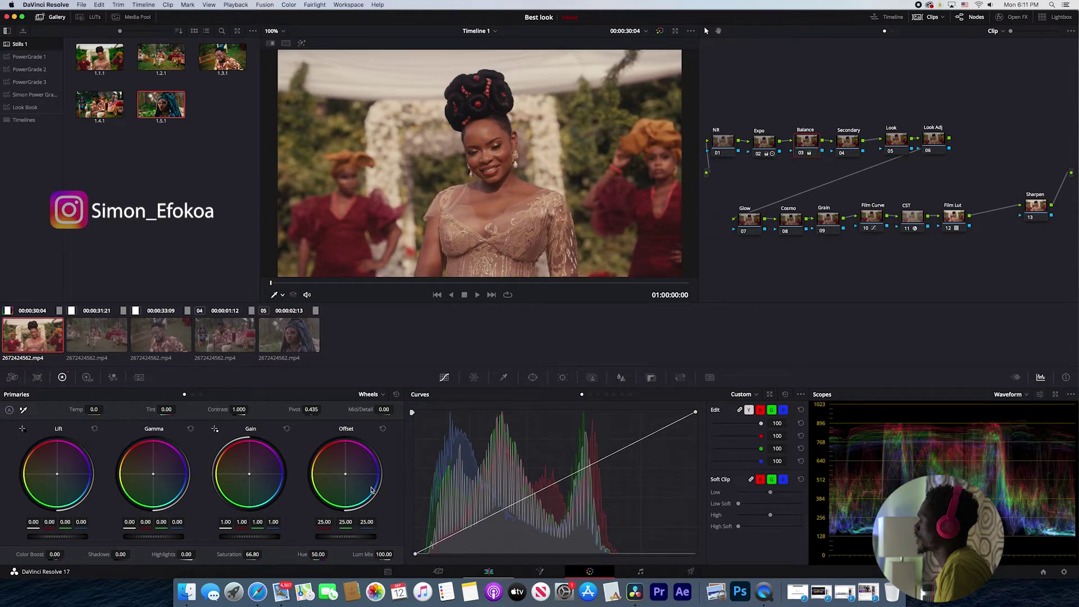
Shift the Balance offset toward blue, to about 20.78 / 23.27 / 26.93.
{"action": "left_click_drag", "start_coordinate": [353, 485], "coordinate": [346, 477]}
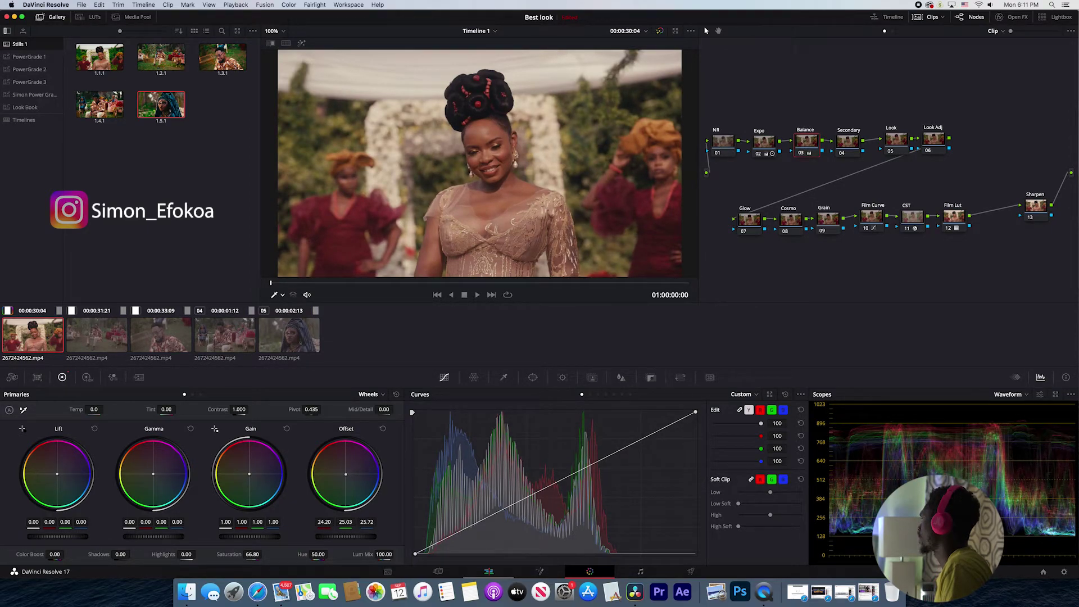
{"action": "left_click_drag", "start_coordinate": [345, 474], "coordinate": [347, 473]}
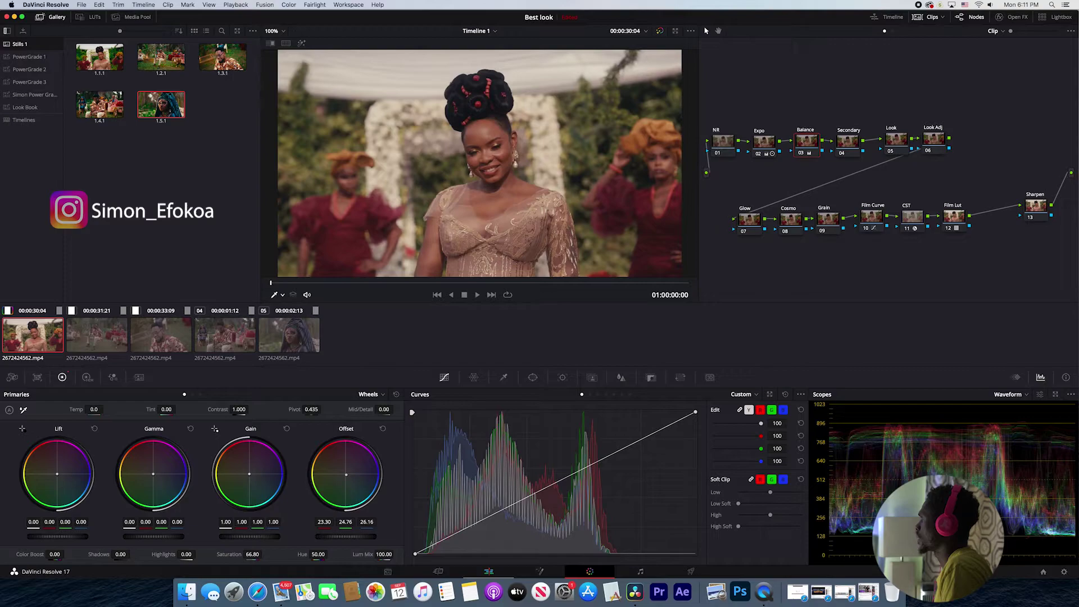
{"action": "left_click_drag", "start_coordinate": [347, 475], "coordinate": [347, 475]}
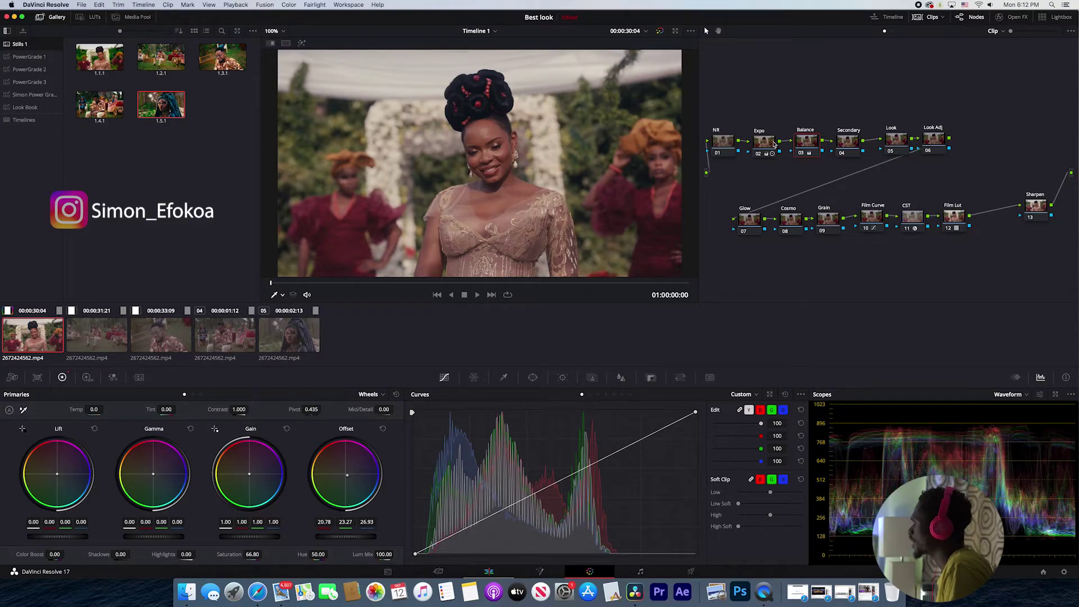
Lower the Film Curve's top-right point and soften its highlight shoulder.
{"action": "left_click", "coordinate": [765, 143]}
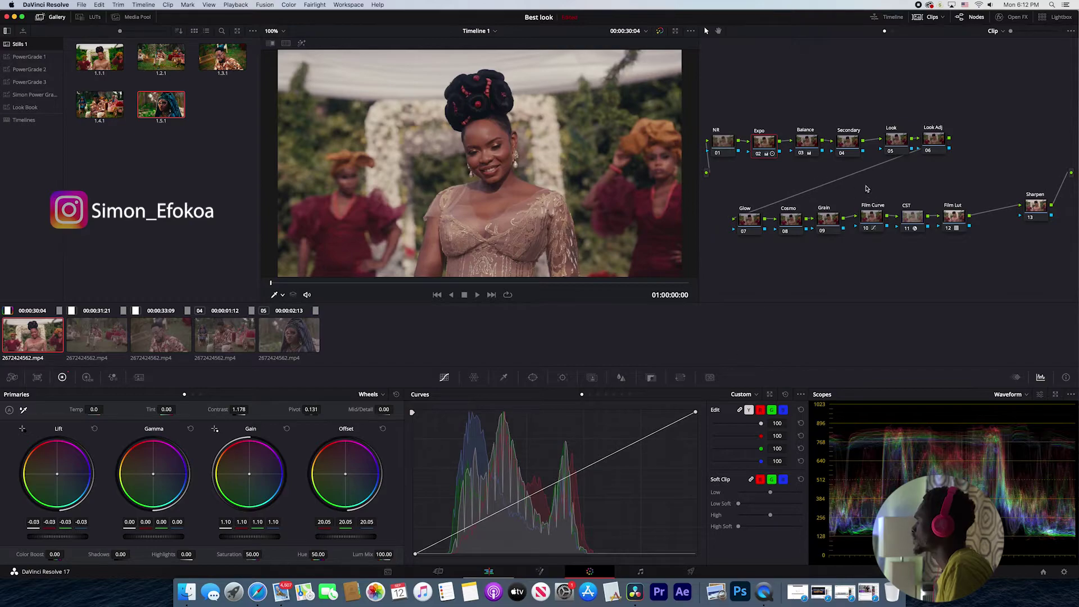
{"action": "left_click", "coordinate": [876, 219]}
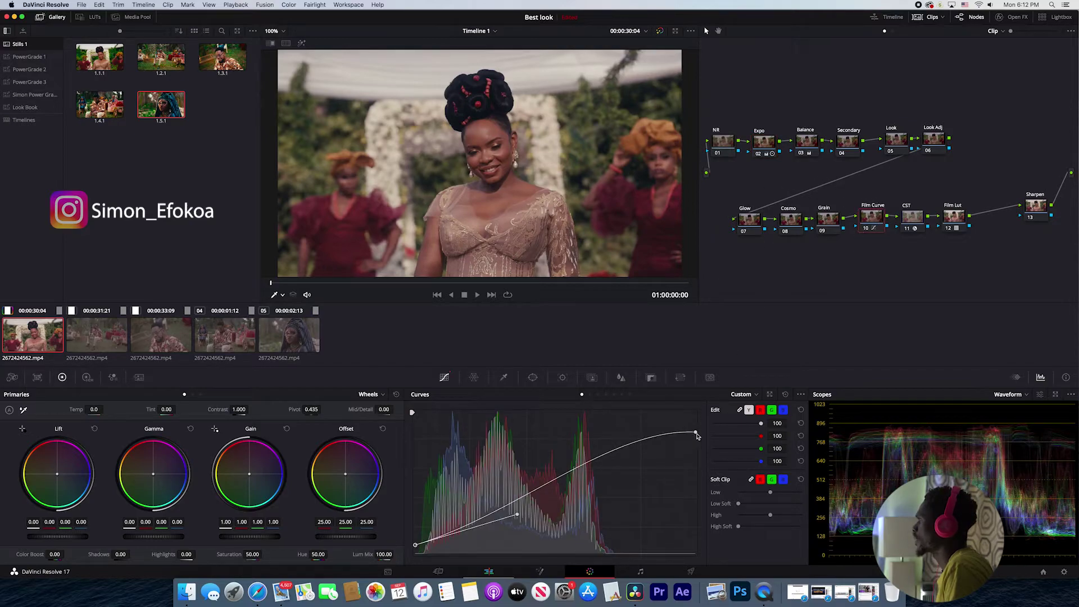
{"action": "left_click_drag", "start_coordinate": [696, 436], "coordinate": [702, 439]}
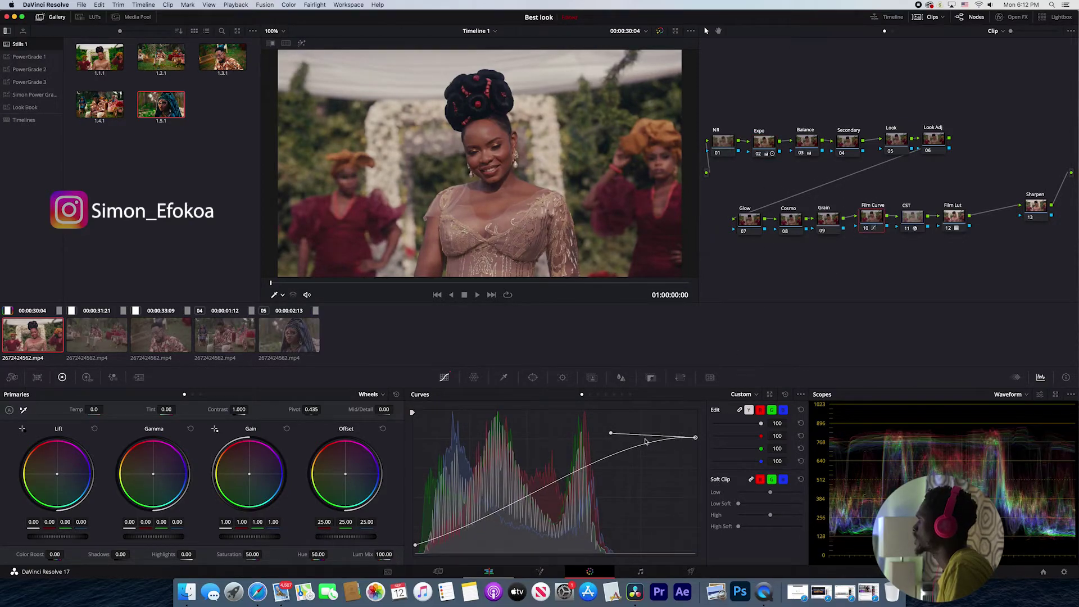
{"action": "left_click_drag", "start_coordinate": [611, 433], "coordinate": [613, 445]}
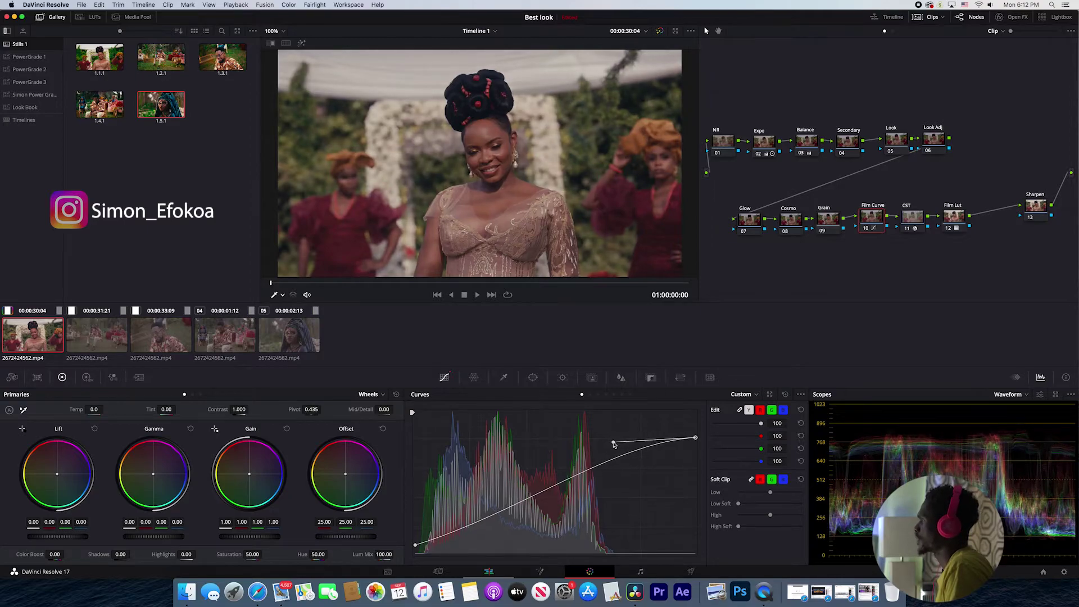
{"action": "left_click_drag", "start_coordinate": [699, 443], "coordinate": [702, 444]}
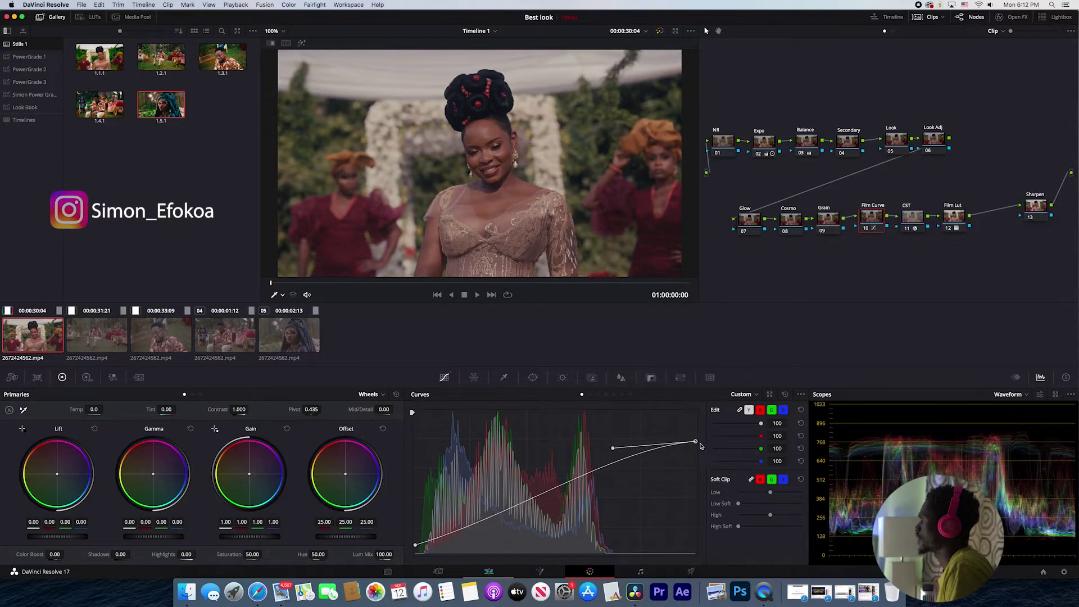
{"action": "left_click_drag", "start_coordinate": [618, 450], "coordinate": [626, 444]}
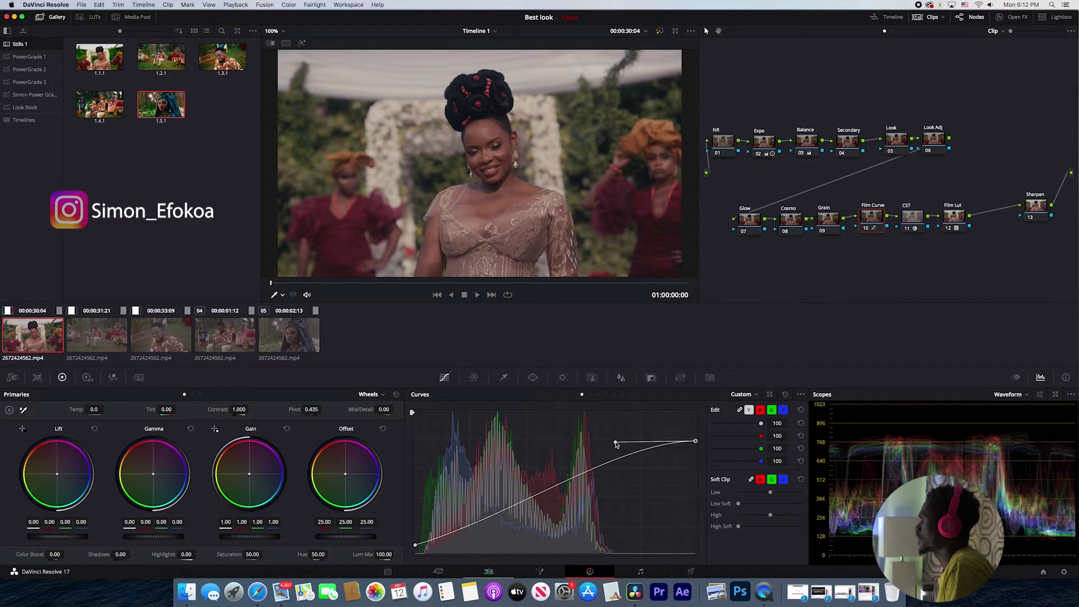
{"action": "left_click_drag", "start_coordinate": [696, 443], "coordinate": [697, 449]}
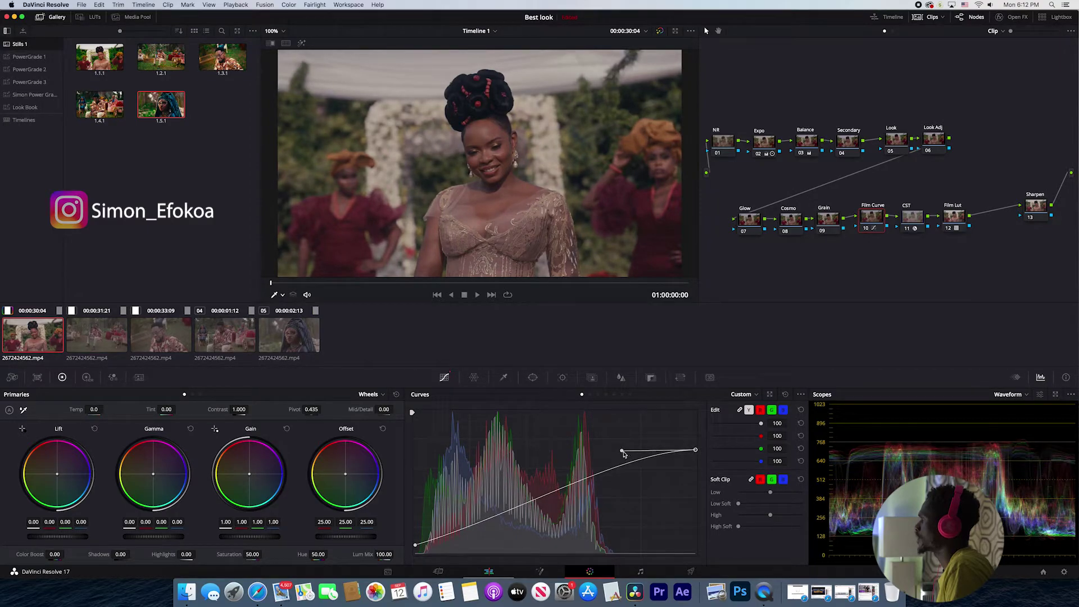
{"action": "mouse_move", "coordinate": [621, 443]}
{"action": "left_mouse_down"}
{"action": "mouse_move", "coordinate": [638, 435]}
{"action": "mouse_move", "coordinate": [617, 429]}
{"action": "left_mouse_up"}
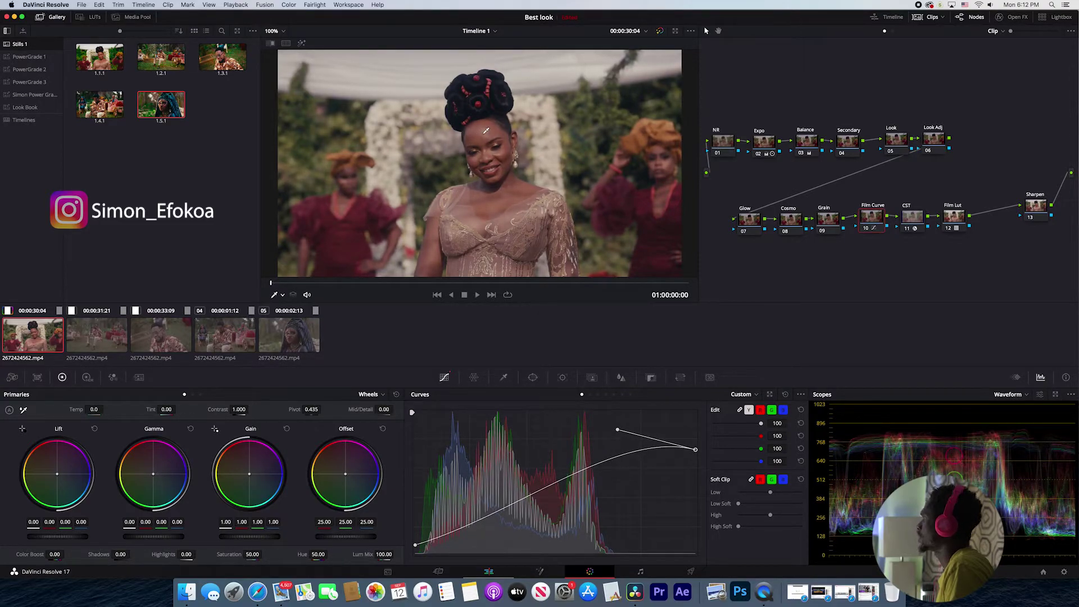
Nudge the curve's shadow point, then raise Expo contrast to 1.254 at pivot 0.131.
{"action": "left_click", "coordinate": [414, 546]}
{"action": "left_click_drag", "start_coordinate": [526, 518], "coordinate": [516, 516]}
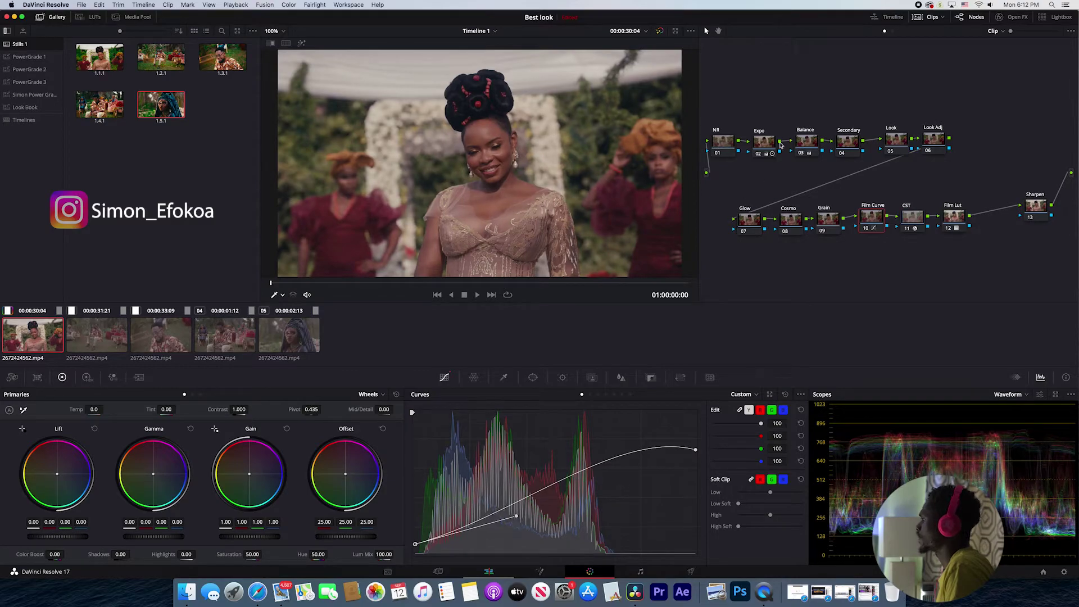
{"action": "left_click", "coordinate": [759, 145]}
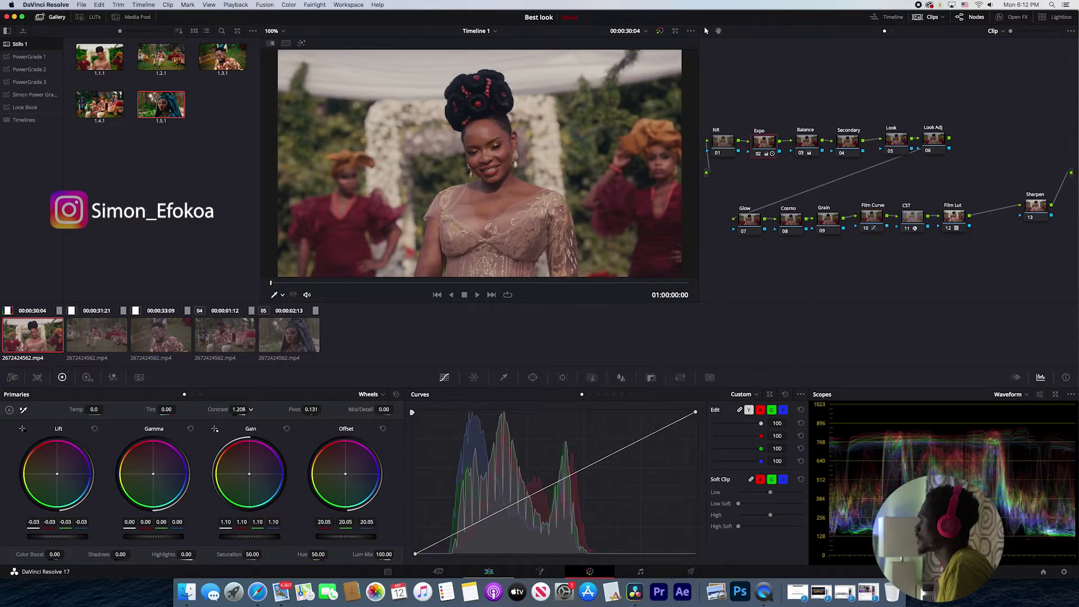
{"action": "left_click_drag", "start_coordinate": [247, 408], "coordinate": [252, 409]}
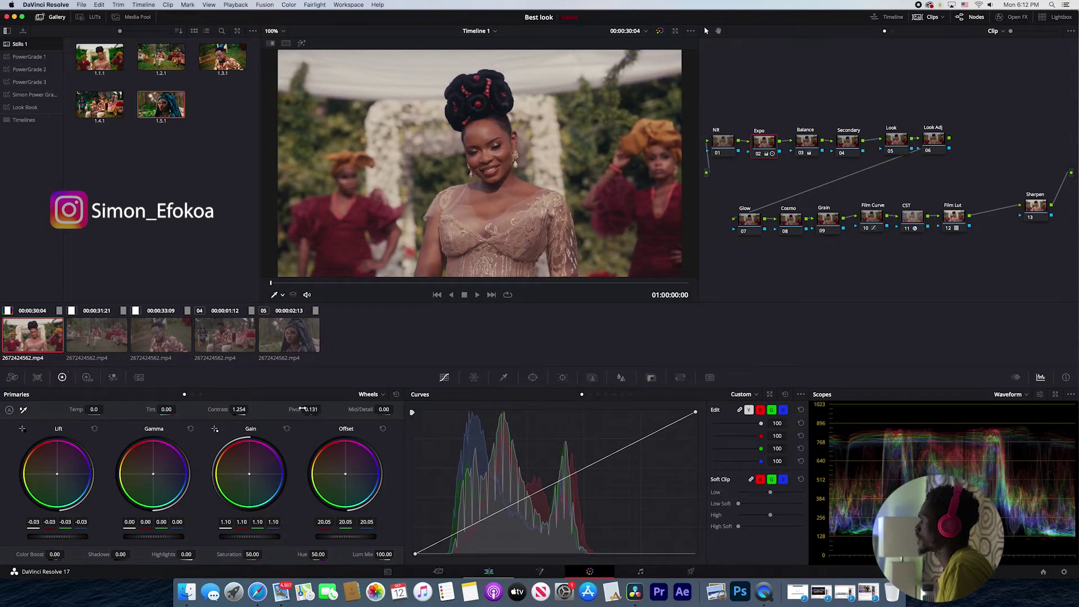
Set Expo pivot to 0.125 and offset to 17.90, then bypass the grade to compare.
{"action": "left_click_drag", "start_coordinate": [327, 409], "coordinate": [323, 409]}
{"action": "left_click_drag", "start_coordinate": [361, 537], "coordinate": [323, 536]}
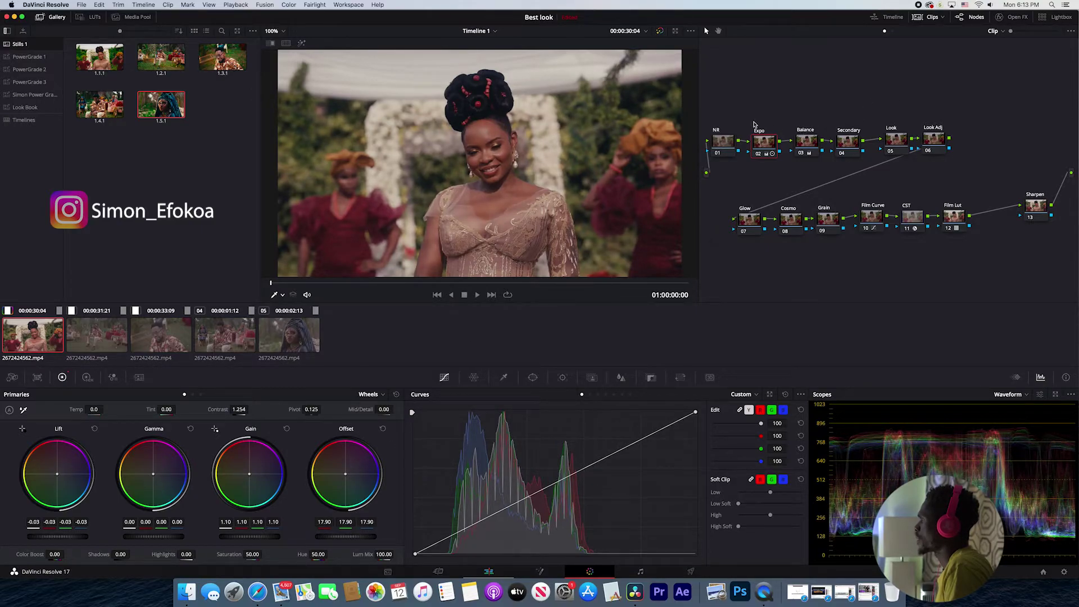
{"action": "left_click", "coordinate": [659, 32]}
{"action": "left_click", "coordinate": [659, 32]}
{"action": "left_click", "coordinate": [659, 31]}
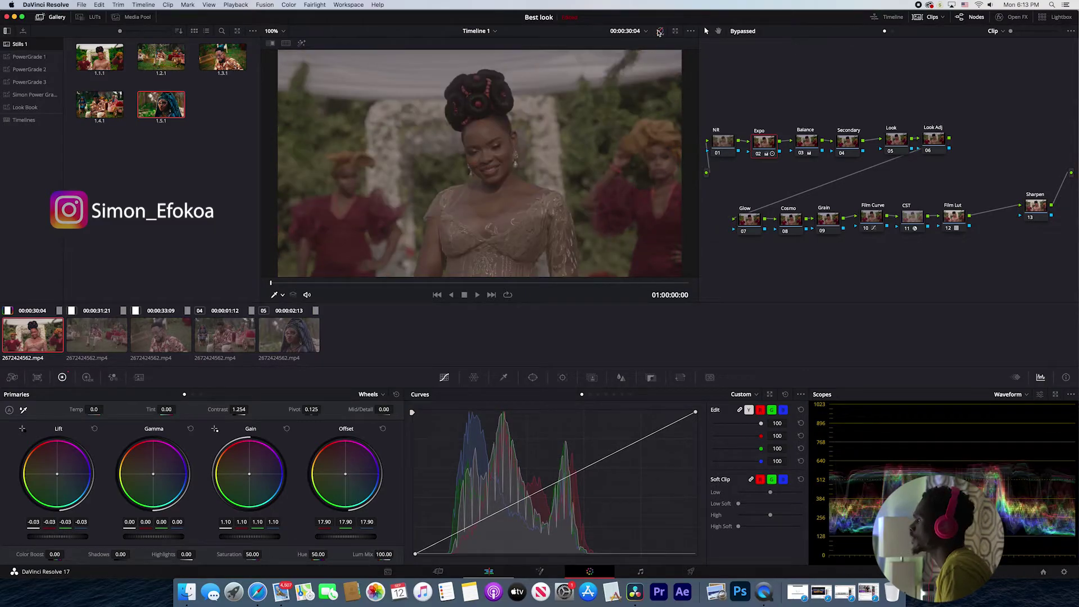
{"action": "left_click", "coordinate": [659, 32]}
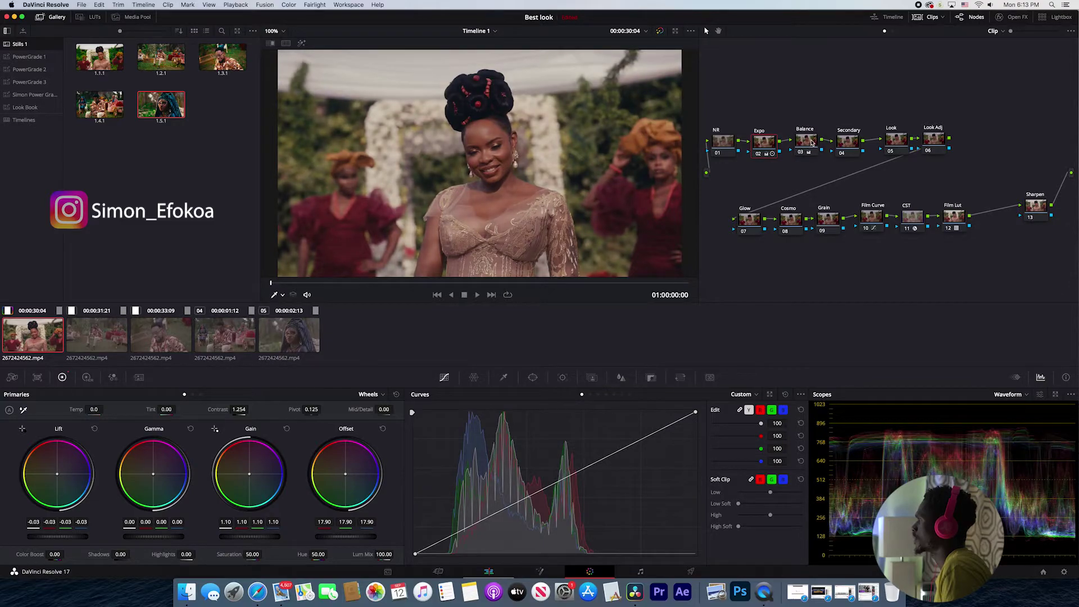
Nudge the Balance offset further toward blue, to about 18.91 / 21.76 / 27.11.
{"action": "left_click", "coordinate": [806, 142]}
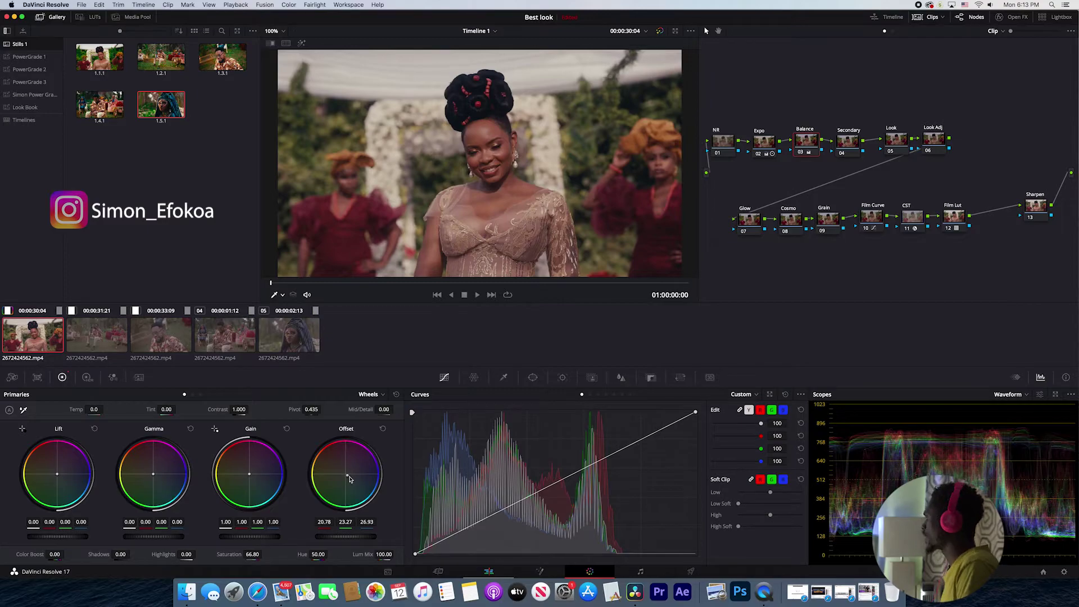
{"action": "left_click_drag", "start_coordinate": [347, 478], "coordinate": [347, 476]}
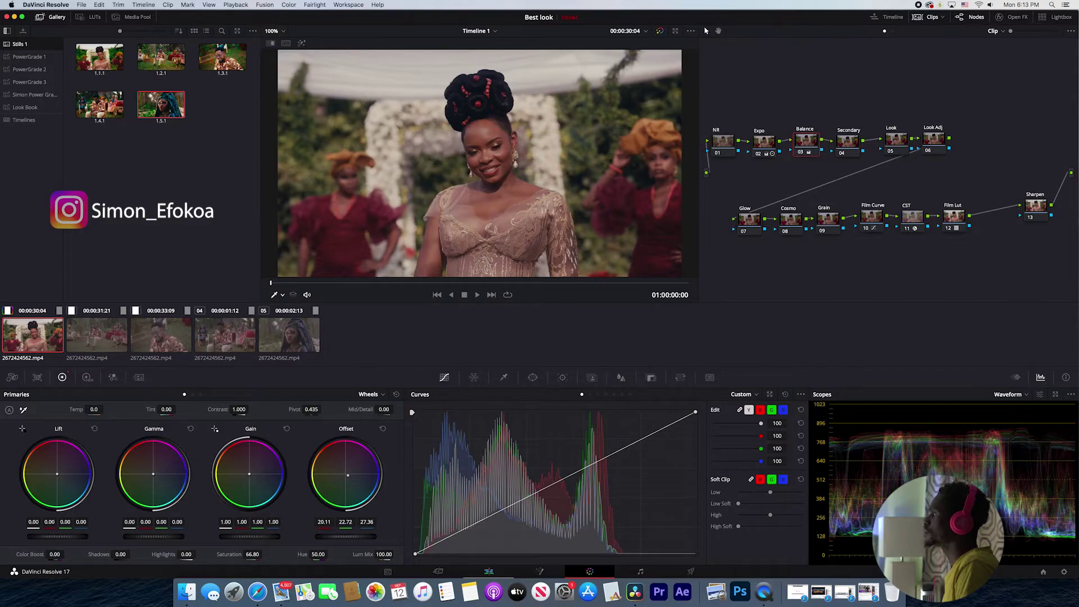
{"action": "left_click_drag", "start_coordinate": [347, 475], "coordinate": [347, 475]}
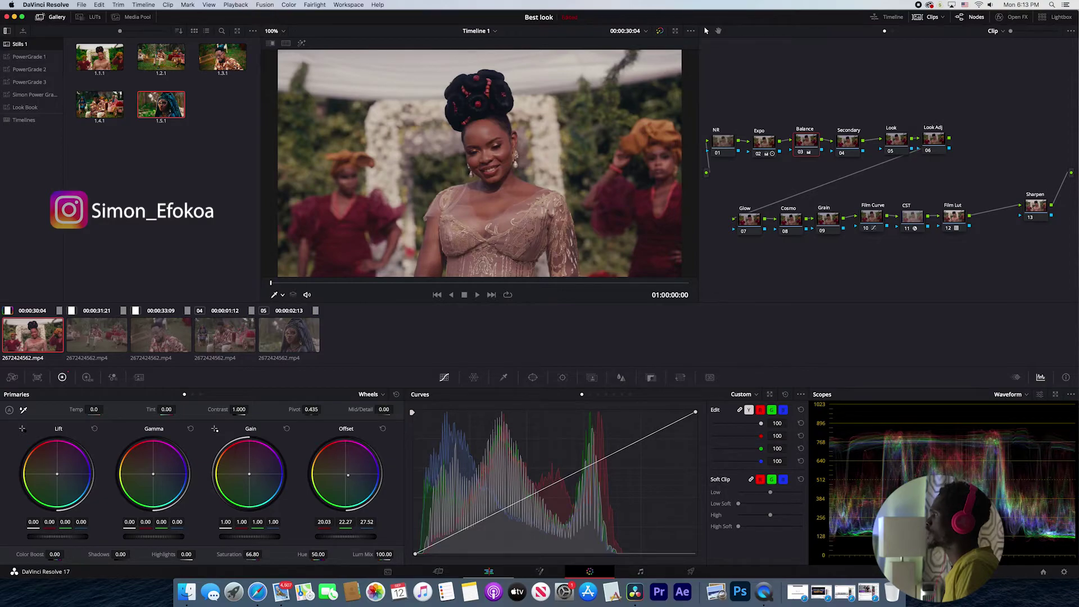
{"action": "left_click_drag", "start_coordinate": [347, 475], "coordinate": [348, 476]}
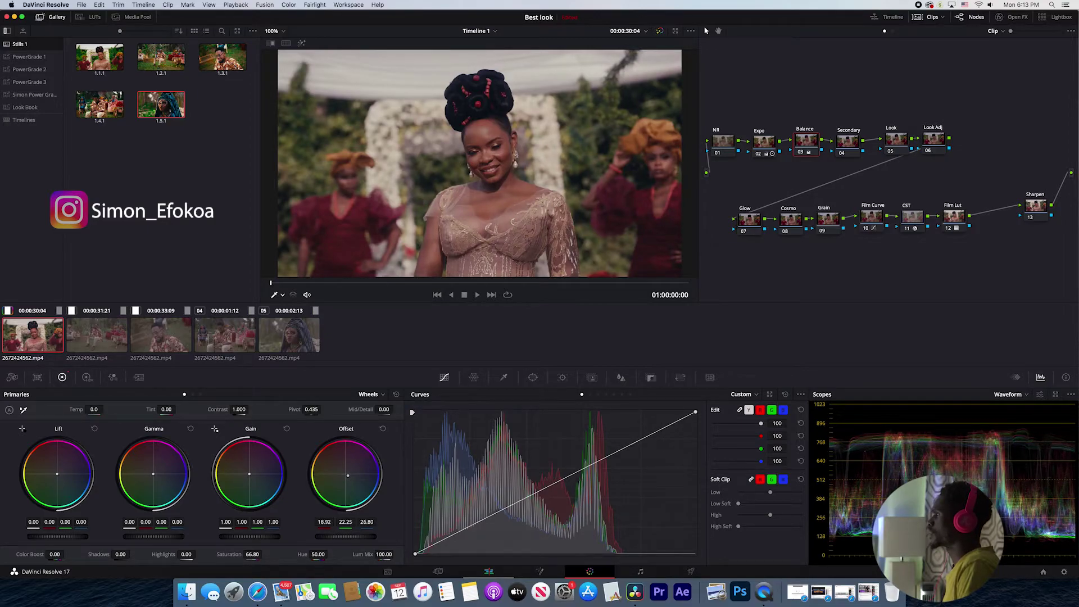
{"action": "left_click_drag", "start_coordinate": [348, 475], "coordinate": [349, 475]}
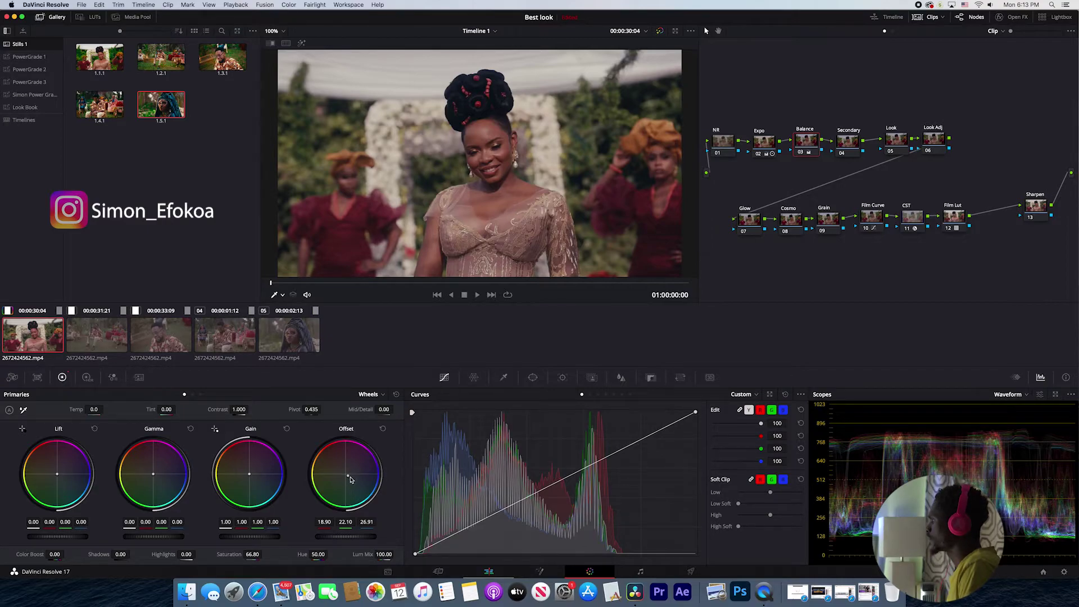
{"action": "left_click_drag", "start_coordinate": [349, 478], "coordinate": [349, 476]}
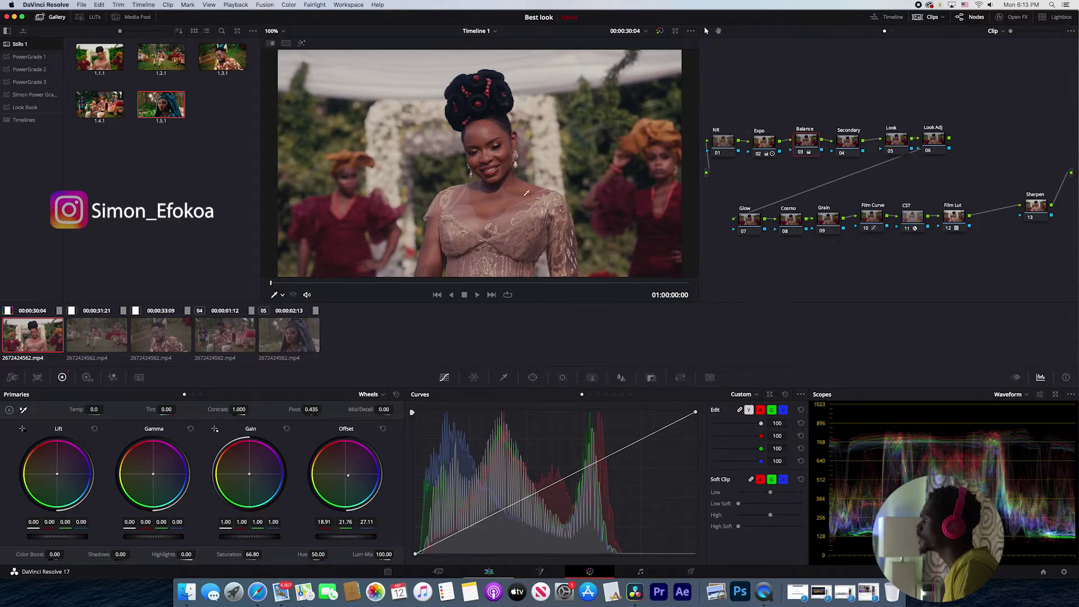
{"action": "left_click", "coordinate": [843, 142]}
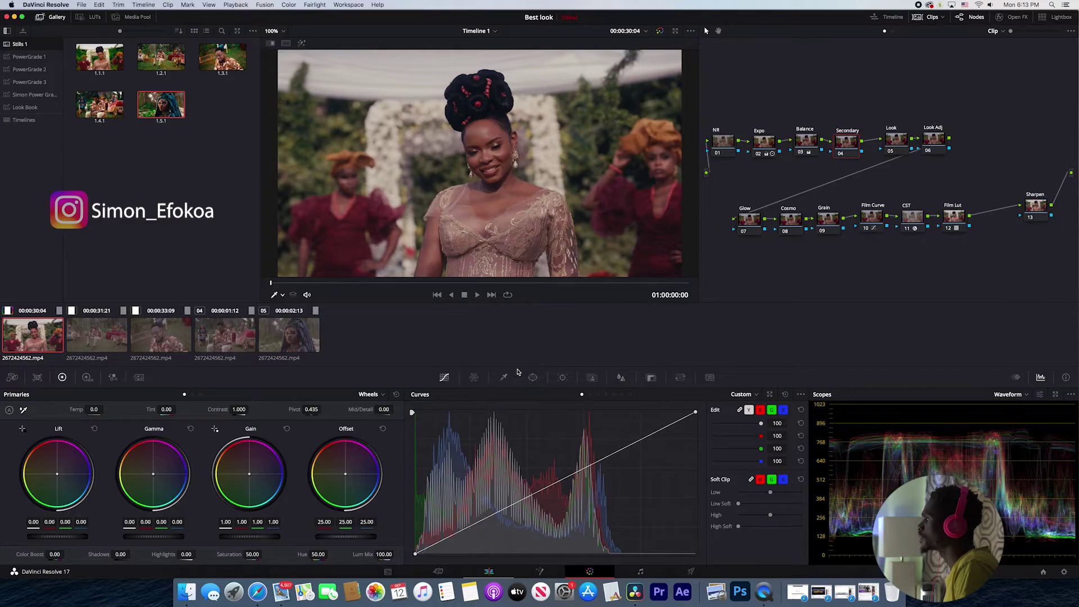
Move to frame 01:00:00:04 and show the Secondary node's Hue vs Hue curve.
{"action": "left_click_drag", "start_coordinate": [379, 282], "coordinate": [315, 286]}
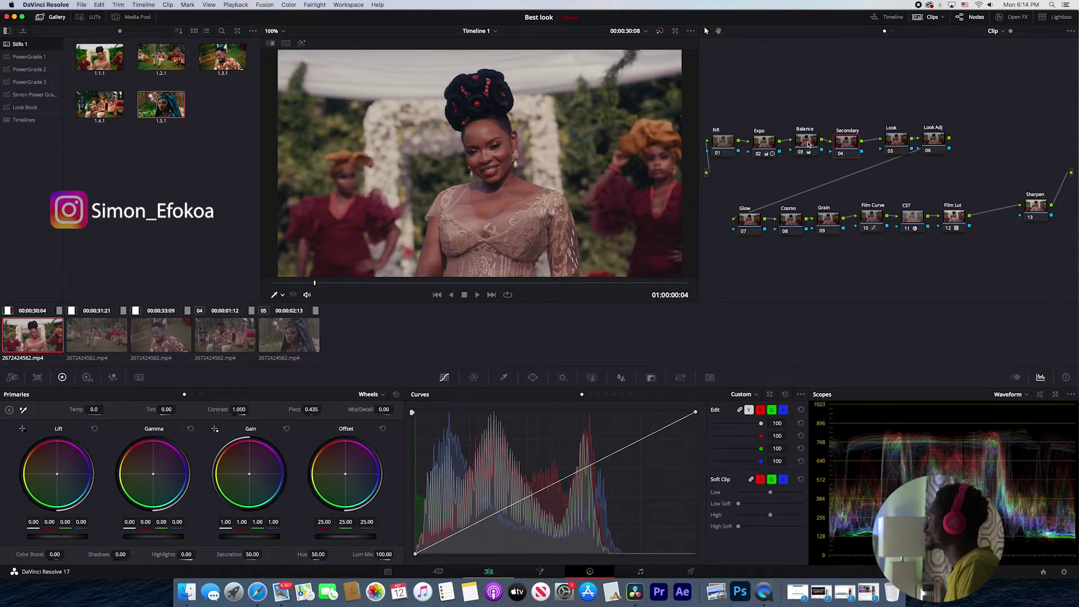
{"action": "left_click", "coordinate": [590, 394]}
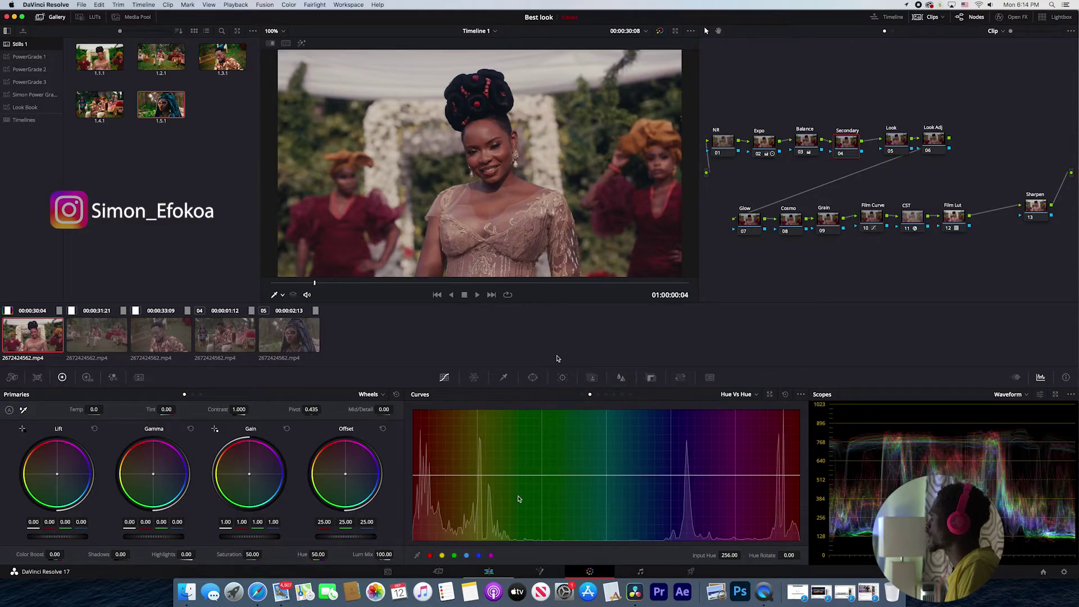
Add Hue vs Hue points and pull the orange skin-tone point down to rotate those hues.
{"action": "left_click", "coordinate": [443, 556]}
{"action": "left_click", "coordinate": [466, 555]}
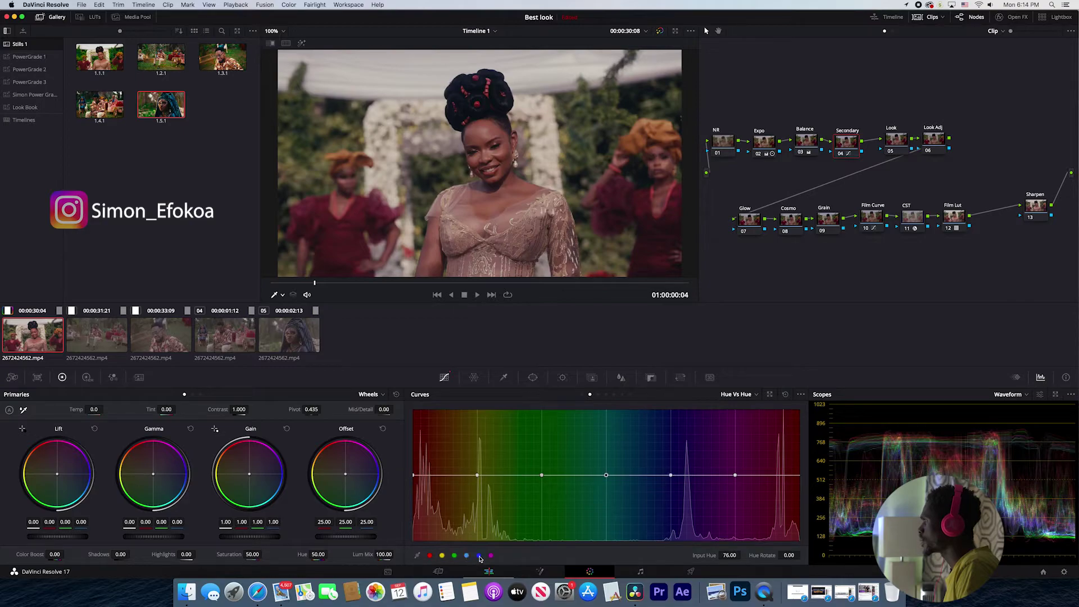
{"action": "left_click", "coordinate": [480, 555]}
{"action": "left_click", "coordinate": [505, 474]}
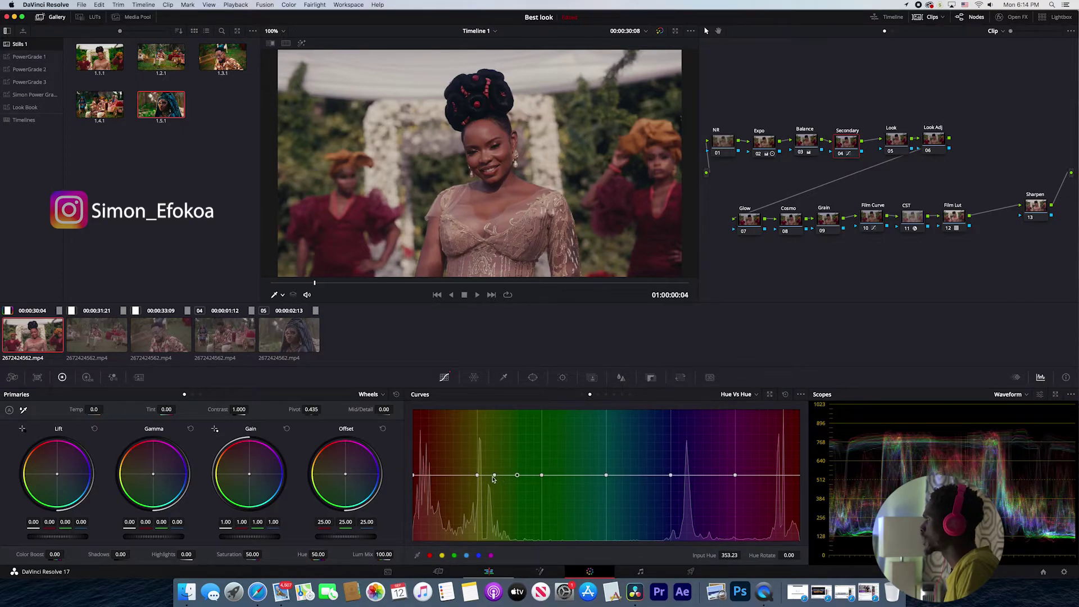
{"action": "mouse_move", "coordinate": [494, 475]}
{"action": "left_mouse_down"}
{"action": "mouse_move", "coordinate": [501, 453]}
{"action": "mouse_move", "coordinate": [501, 479]}
{"action": "mouse_move", "coordinate": [560, 482]}
{"action": "mouse_move", "coordinate": [501, 480]}
{"action": "left_mouse_up"}
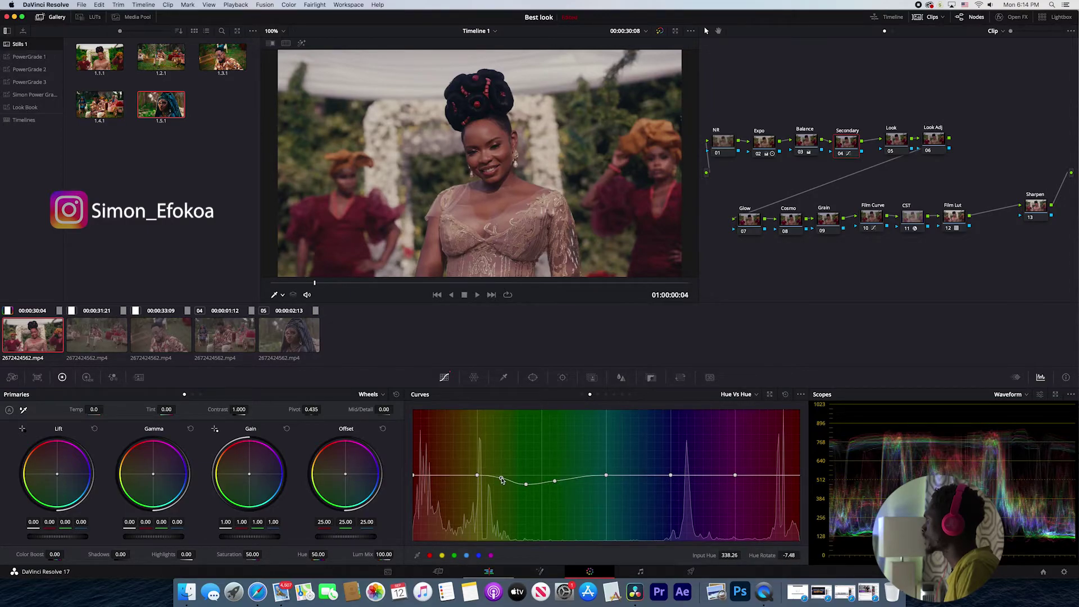
Deepen the Hue vs Hue dip with neighbouring points, returning one point almost to neutral.
{"action": "left_click", "coordinate": [461, 475]}
{"action": "left_click_drag", "start_coordinate": [478, 475], "coordinate": [474, 486]}
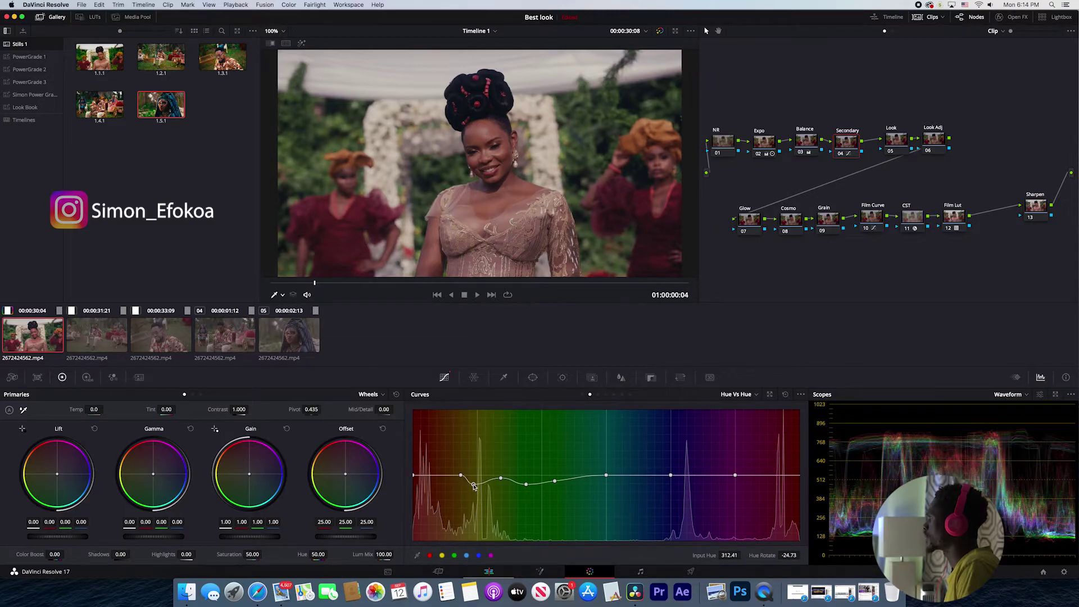
{"action": "left_click_drag", "start_coordinate": [501, 478], "coordinate": [476, 482]}
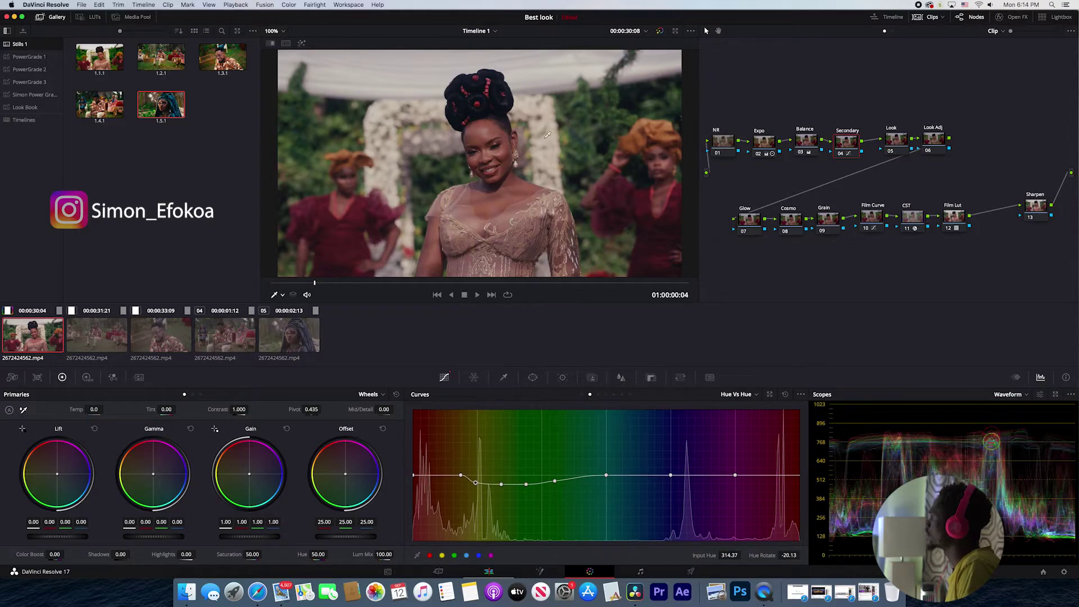
{"action": "left_click", "coordinate": [460, 475]}
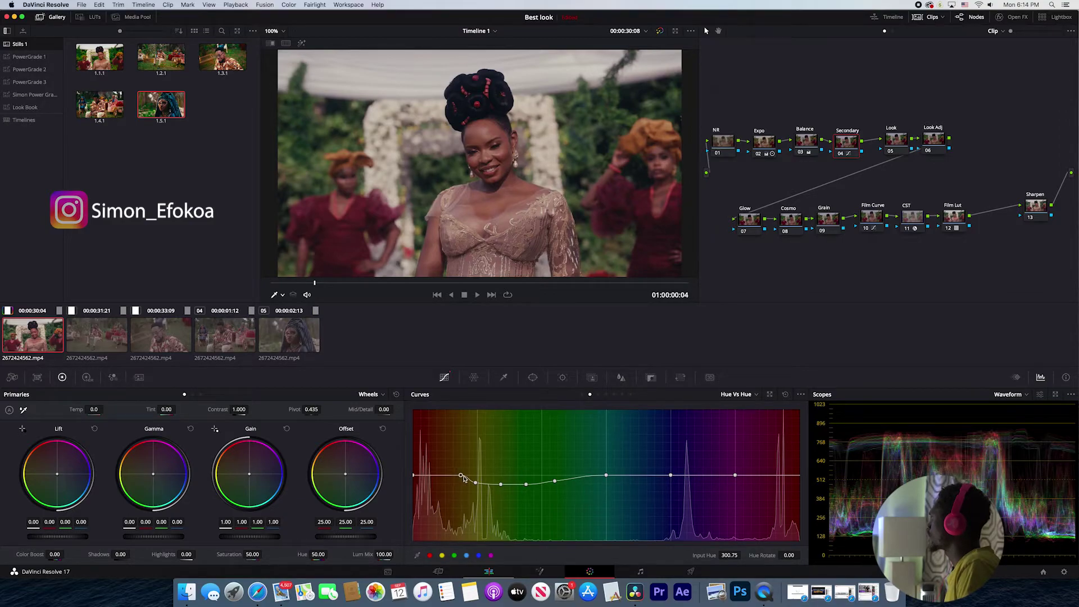
{"action": "left_click_drag", "start_coordinate": [462, 476], "coordinate": [464, 486]}
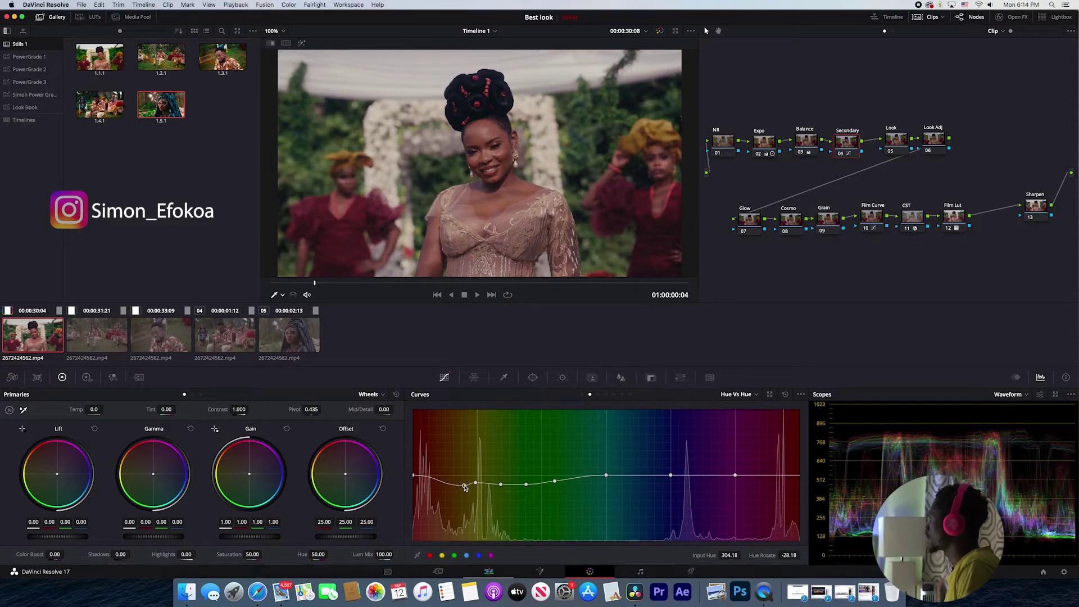
{"action": "left_click_drag", "start_coordinate": [464, 486], "coordinate": [466, 477]}
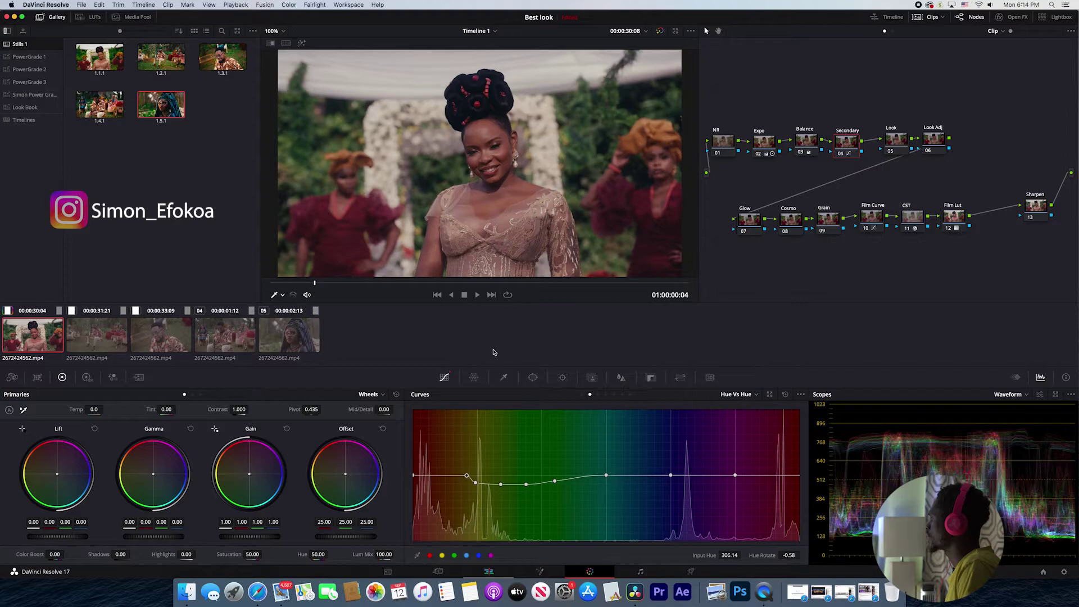
Widen the dip, ease its points back slightly, and add two anchor points near the red end.
{"action": "left_click_drag", "start_coordinate": [501, 483], "coordinate": [530, 487]}
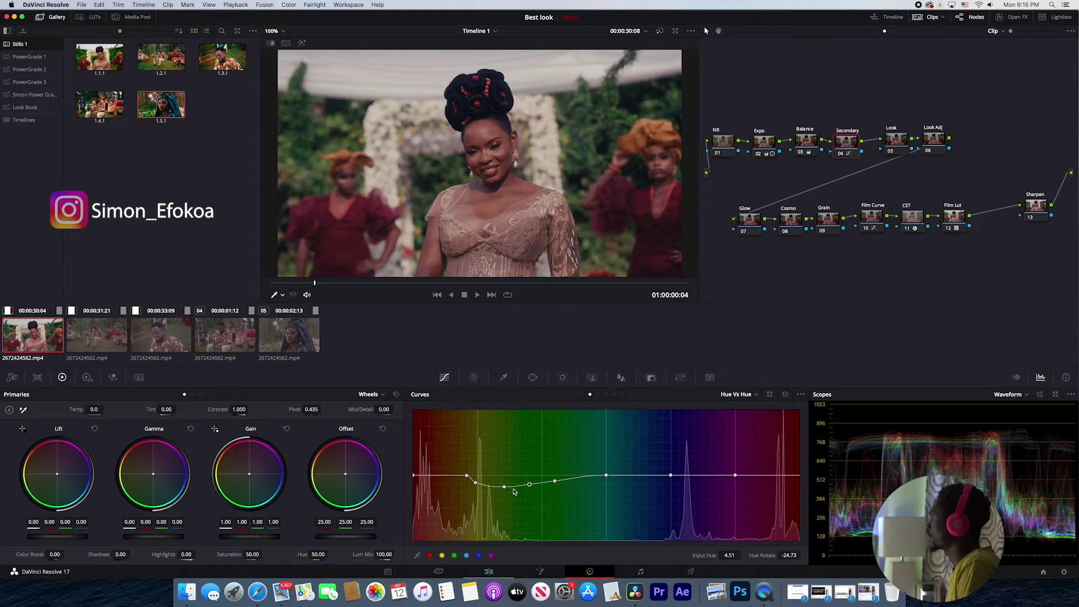
{"action": "left_click_drag", "start_coordinate": [505, 489], "coordinate": [477, 484]}
{"action": "left_click", "coordinate": [477, 483]}
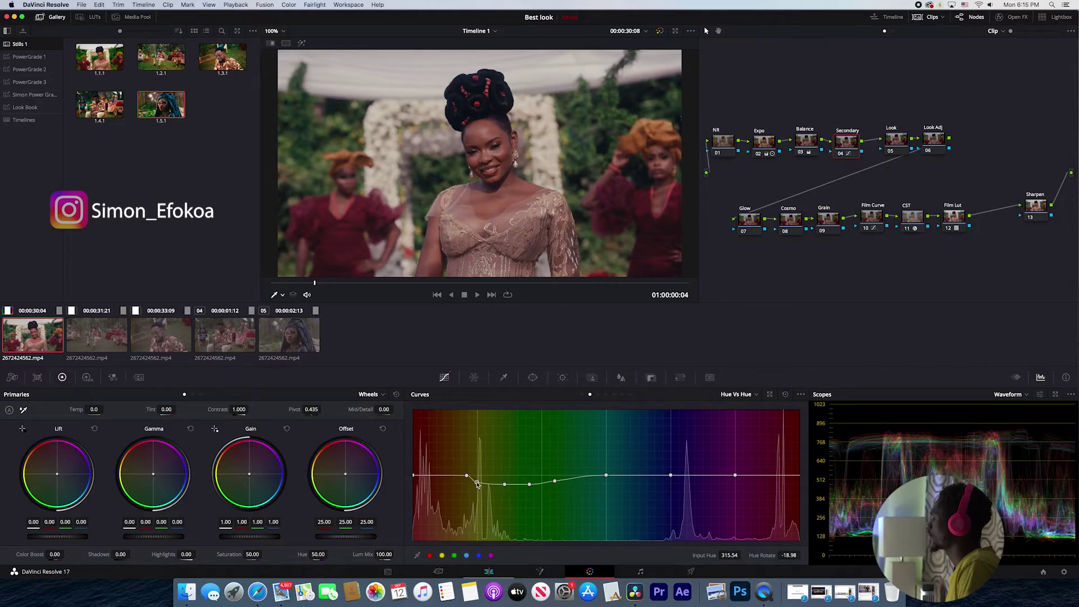
{"action": "left_click_drag", "start_coordinate": [554, 483], "coordinate": [553, 481]}
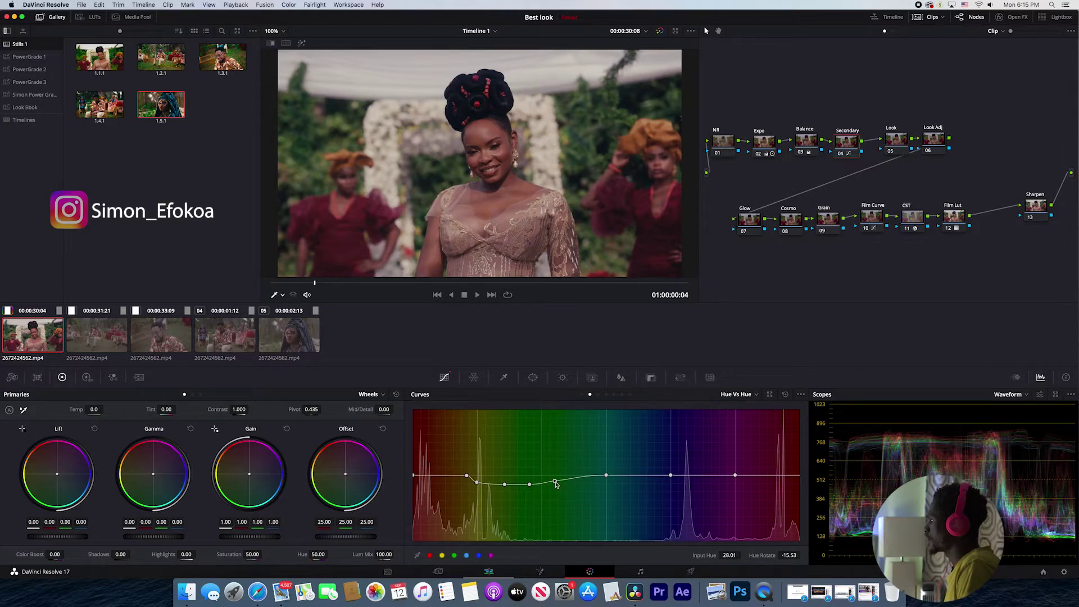
{"action": "key", "text": "super+z"}
{"action": "left_click_drag", "start_coordinate": [529, 483], "coordinate": [560, 482]}
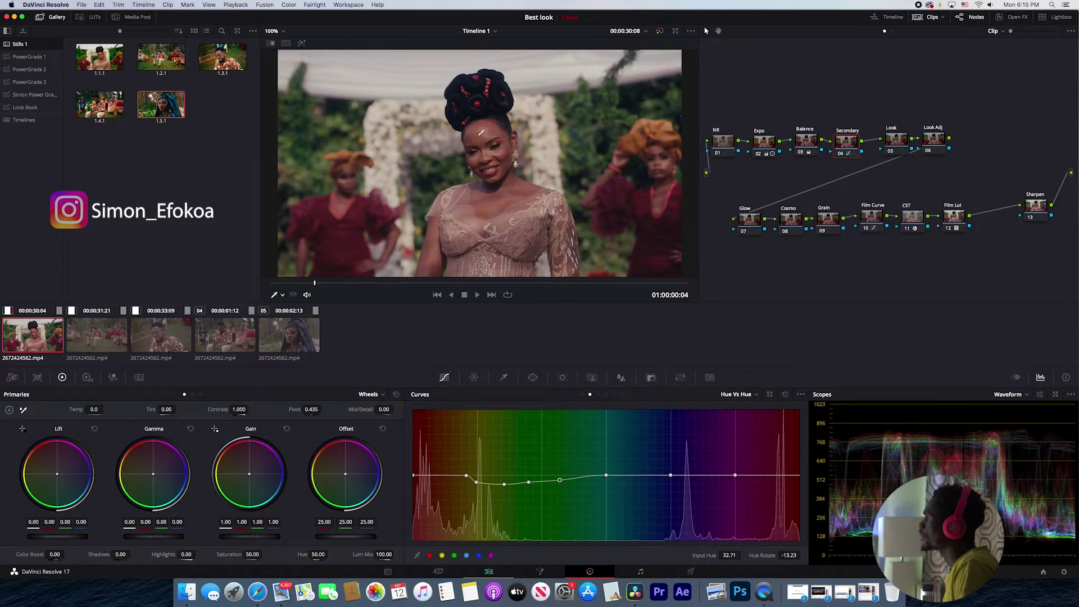
{"action": "left_click", "coordinate": [480, 133]}
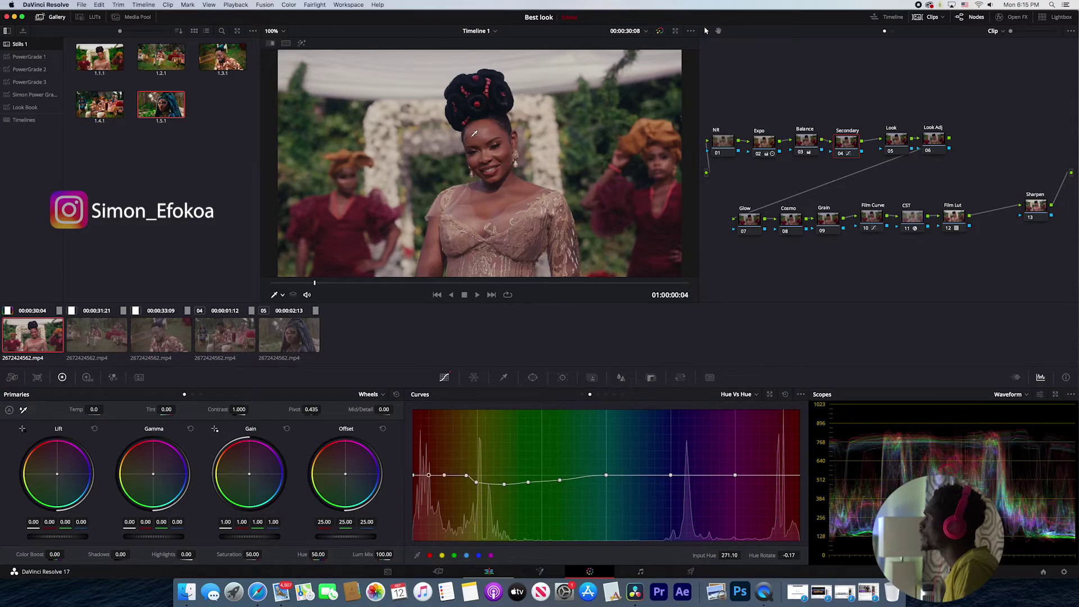
{"action": "left_click", "coordinate": [1026, 395]}
Show the vectorscope and ease the first red-end Hue vs Hue point toward neutral.
{"action": "left_click", "coordinate": [1015, 422]}
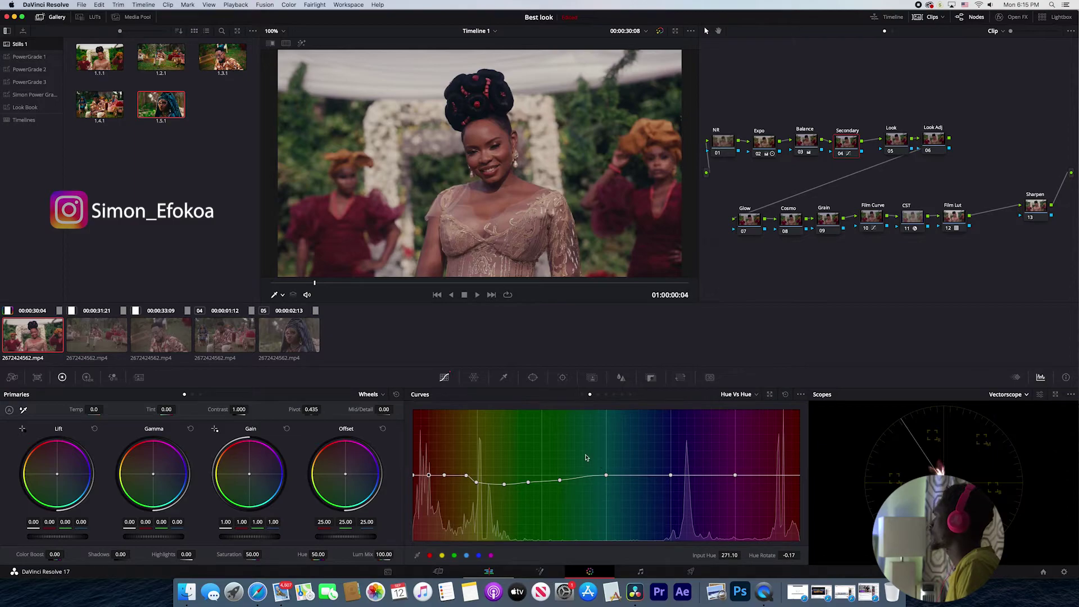
{"action": "left_click_drag", "start_coordinate": [429, 476], "coordinate": [426, 477]}
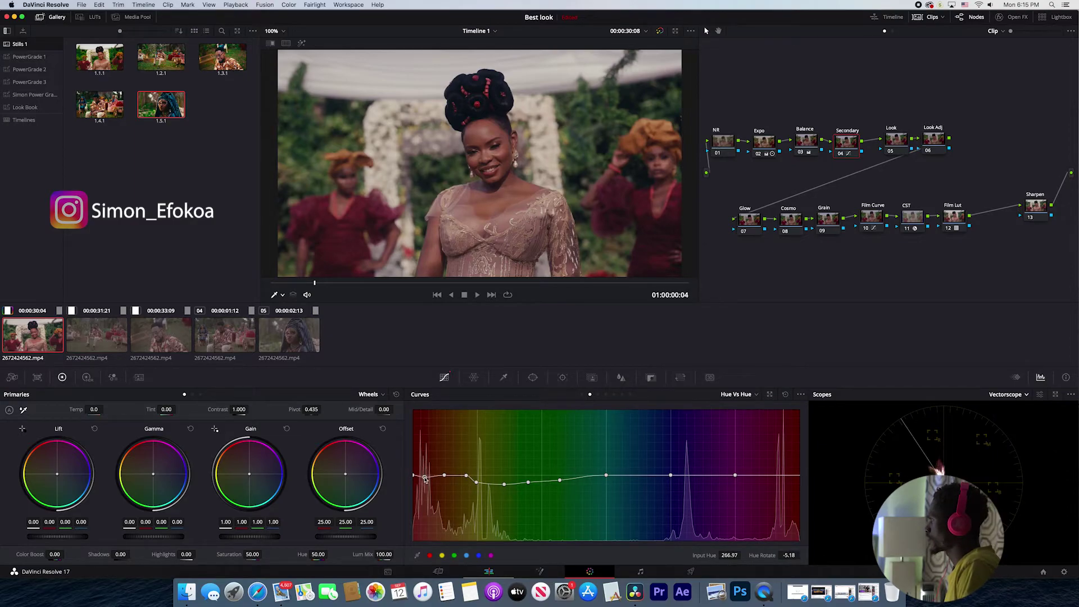
{"action": "left_click_drag", "start_coordinate": [425, 478], "coordinate": [425, 477]}
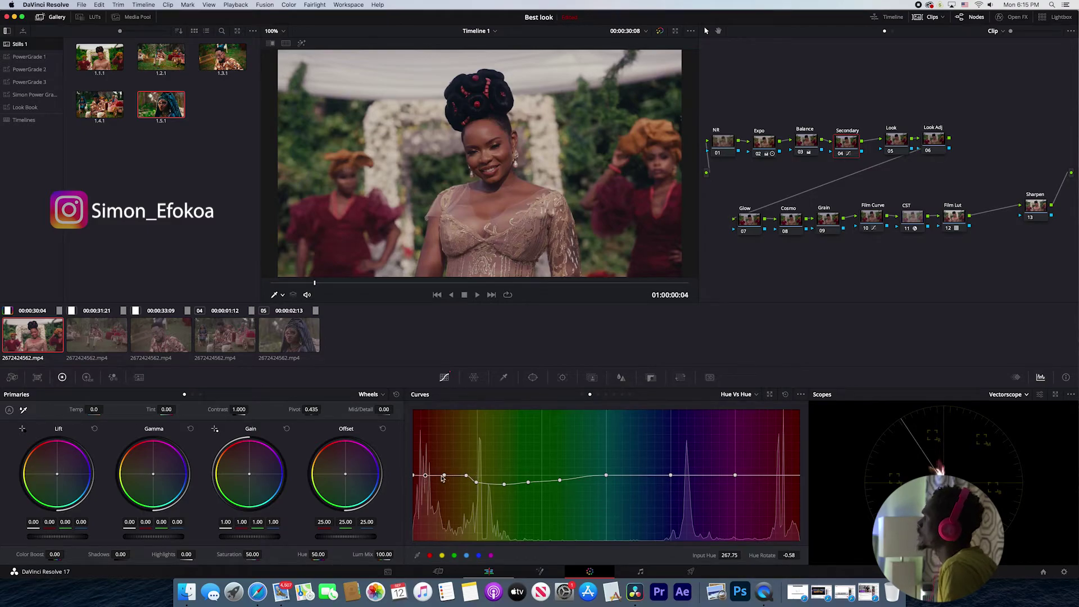
Fine-tune the second red-end point to a 0.58 rotation, then display the Hue vs Sat curve.
{"action": "left_click_drag", "start_coordinate": [443, 475], "coordinate": [440, 476]}
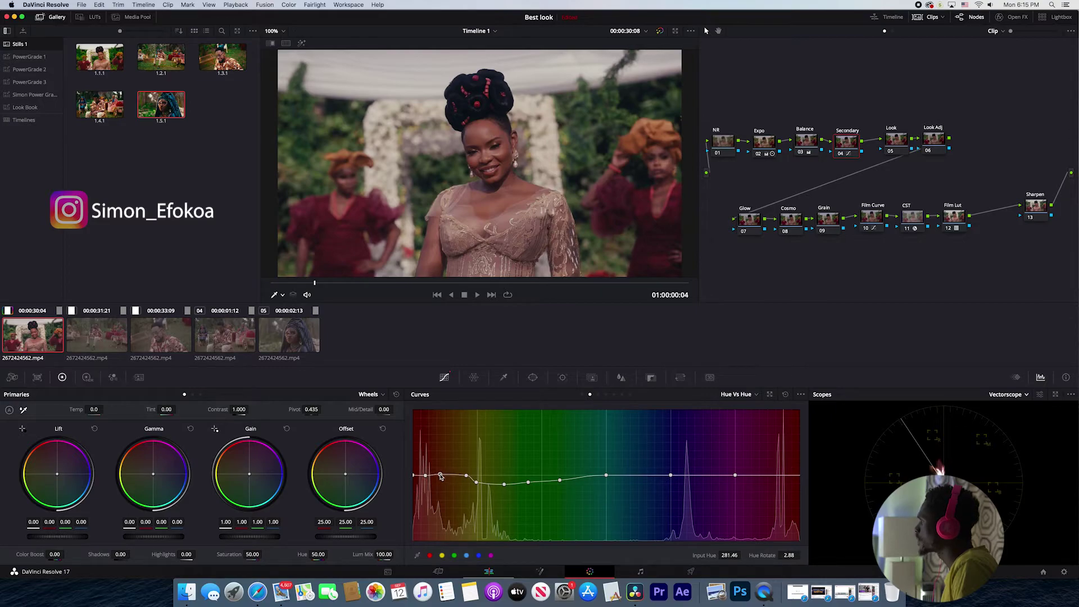
{"action": "left_click_drag", "start_coordinate": [441, 476], "coordinate": [447, 480]}
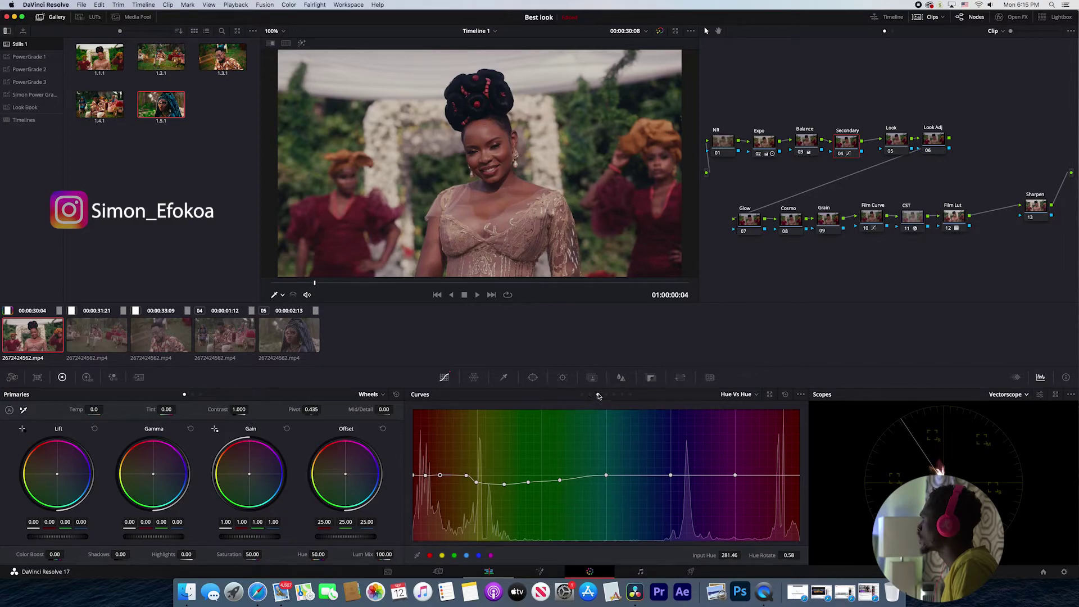
{"action": "left_click", "coordinate": [598, 394]}
Add Hue vs Sat points, boost orange and blue saturation, and lower green saturation.
{"action": "left_click", "coordinate": [454, 555]}
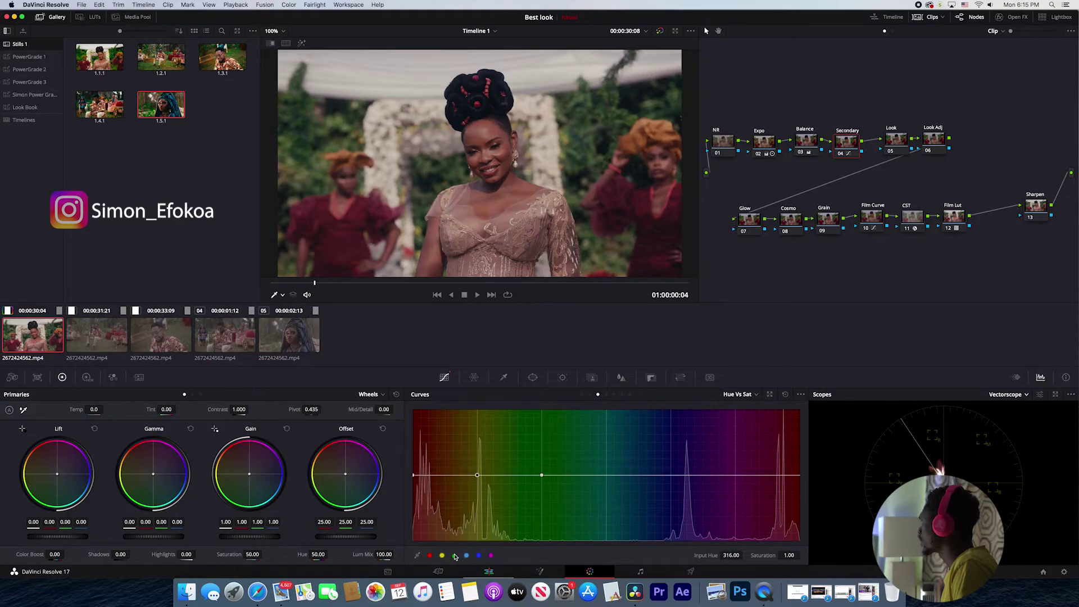
{"action": "left_click", "coordinate": [467, 555]}
{"action": "left_click", "coordinate": [478, 555]}
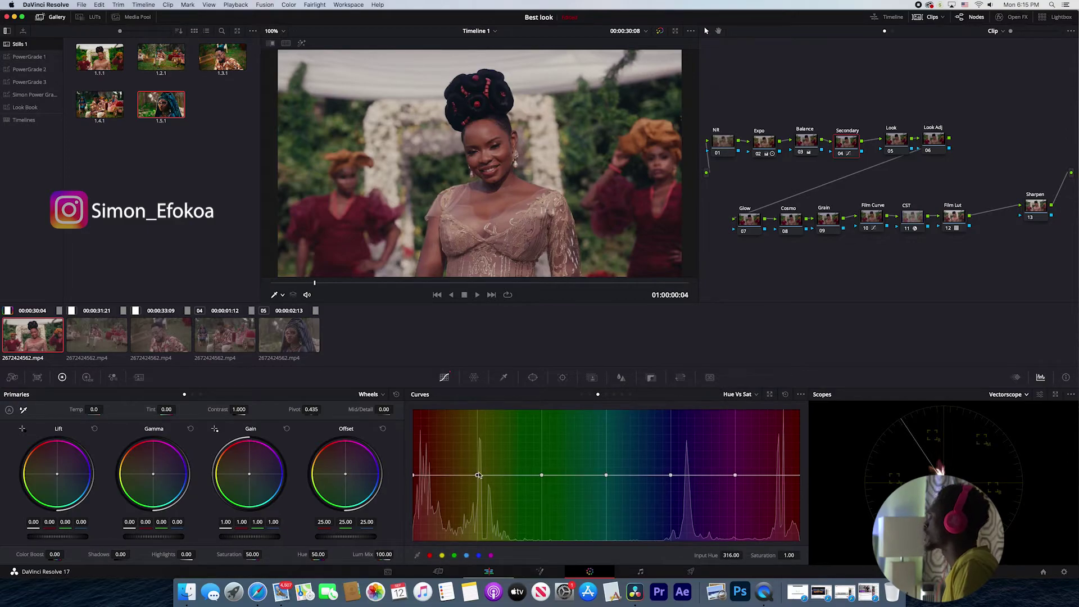
{"action": "left_click_drag", "start_coordinate": [478, 474], "coordinate": [486, 451]}
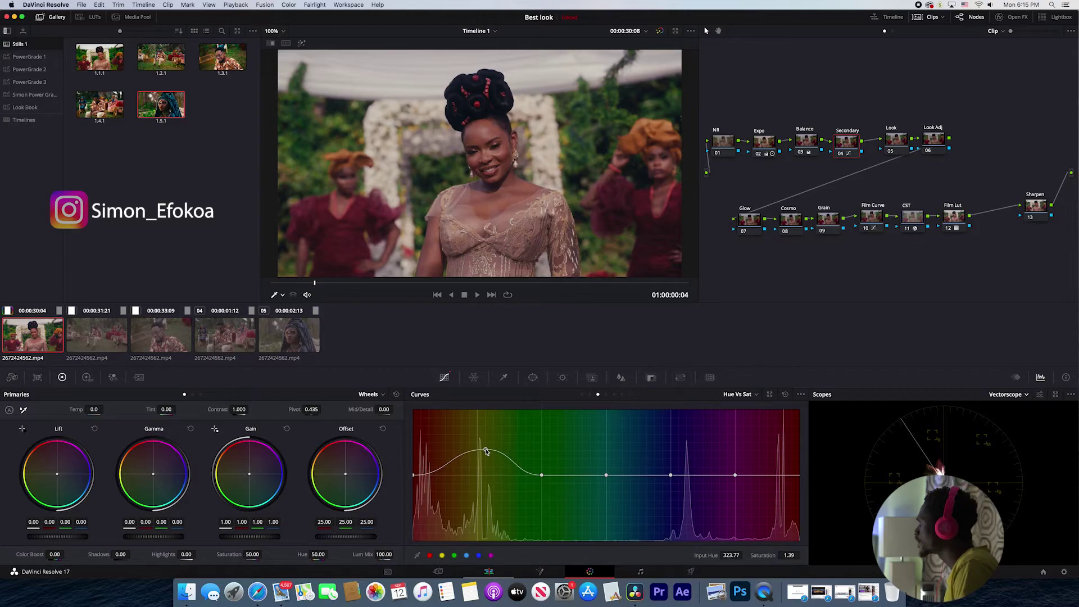
{"action": "left_click_drag", "start_coordinate": [486, 452], "coordinate": [485, 451]}
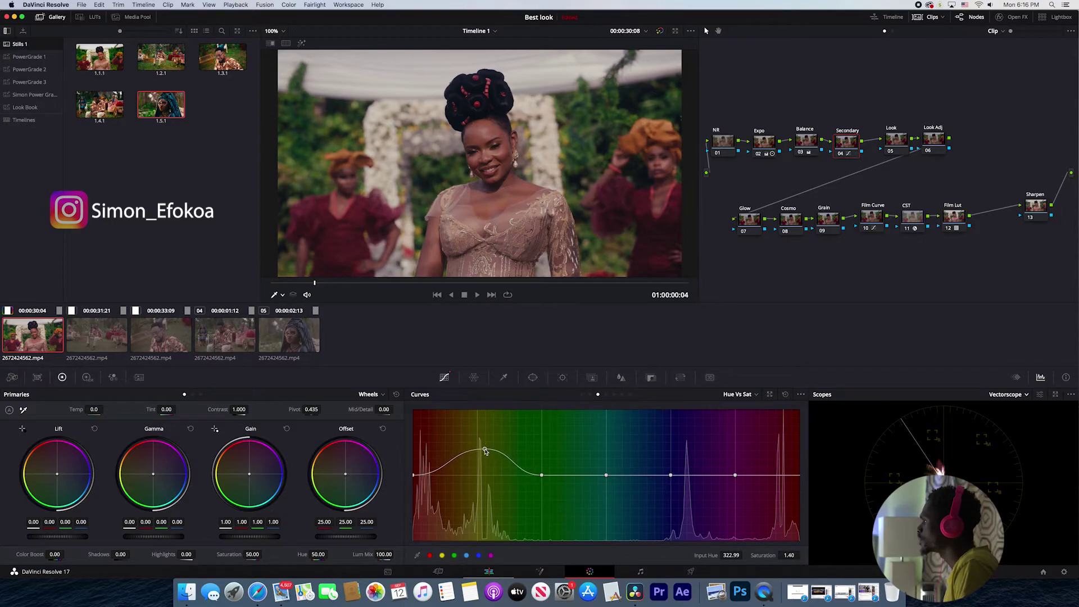
{"action": "mouse_move", "coordinate": [541, 474]}
{"action": "left_mouse_down"}
{"action": "mouse_move", "coordinate": [546, 484]}
{"action": "mouse_move", "coordinate": [561, 453]}
{"action": "mouse_move", "coordinate": [607, 481]}
{"action": "mouse_move", "coordinate": [611, 462]}
{"action": "mouse_move", "coordinate": [673, 486]}
{"action": "mouse_move", "coordinate": [675, 470]}
{"action": "left_mouse_up"}
{"action": "left_click", "coordinate": [606, 476]}
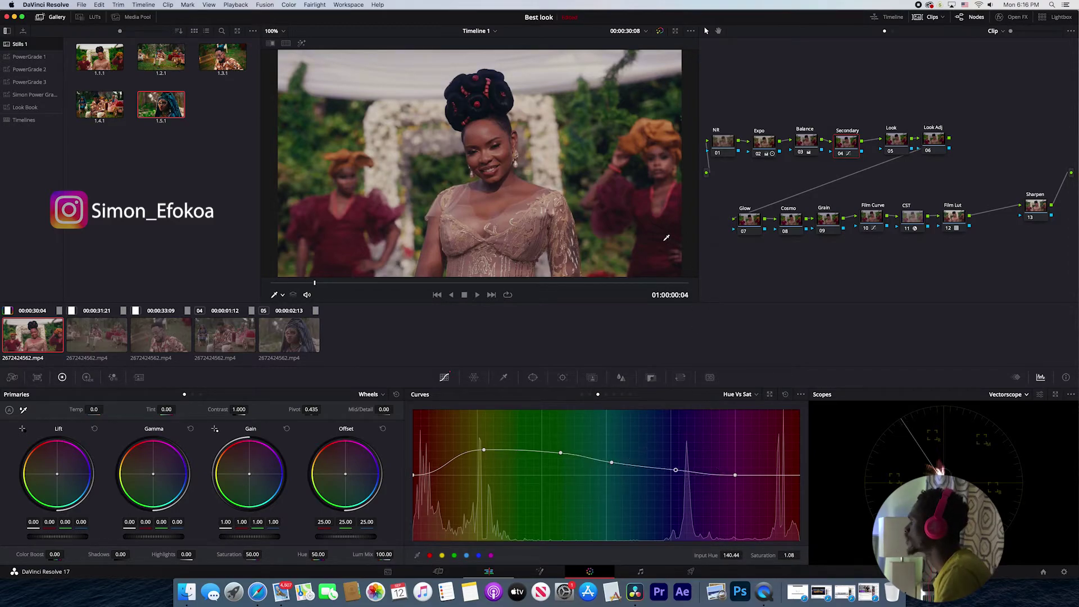
{"action": "mouse_move", "coordinate": [781, 475]}
{"action": "left_mouse_down"}
{"action": "mouse_move", "coordinate": [787, 462]}
{"action": "mouse_move", "coordinate": [755, 453]}
{"action": "mouse_move", "coordinate": [761, 472]}
{"action": "mouse_move", "coordinate": [783, 451]}
{"action": "mouse_move", "coordinate": [780, 460]}
{"action": "left_mouse_up"}
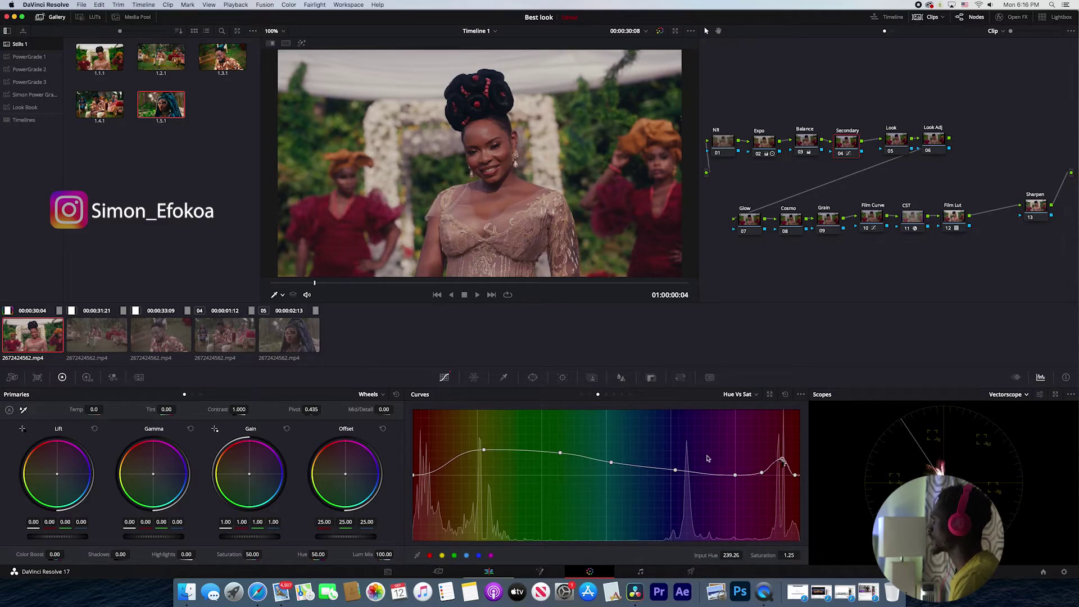
Add a magenta point with raised saturation, then return the curves to Hue vs Hue.
{"action": "left_click", "coordinate": [478, 141]}
{"action": "left_click_drag", "start_coordinate": [442, 469], "coordinate": [434, 467]}
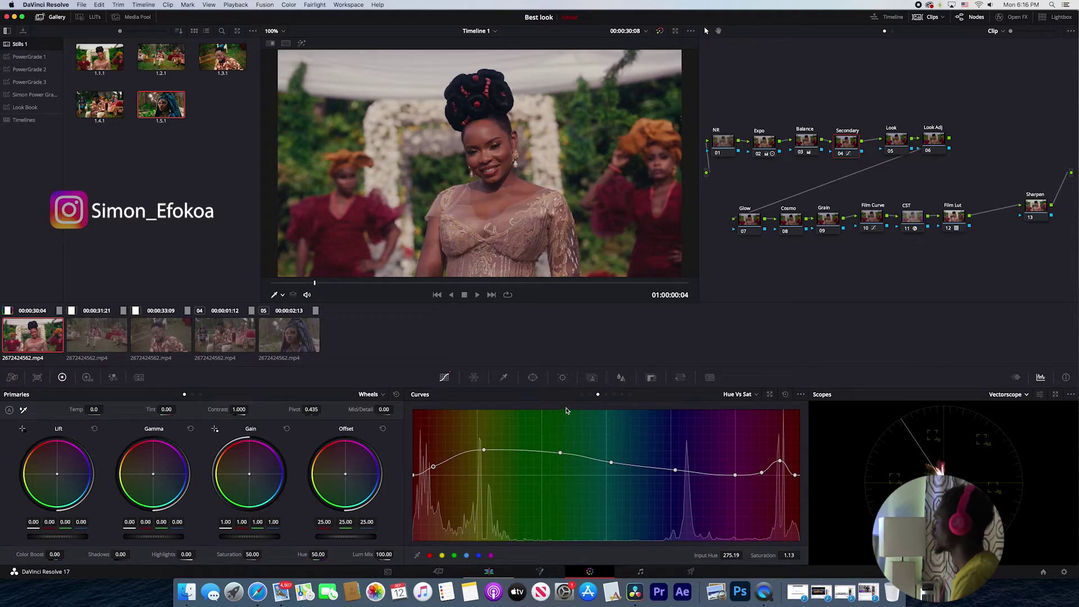
{"action": "left_click", "coordinate": [589, 394]}
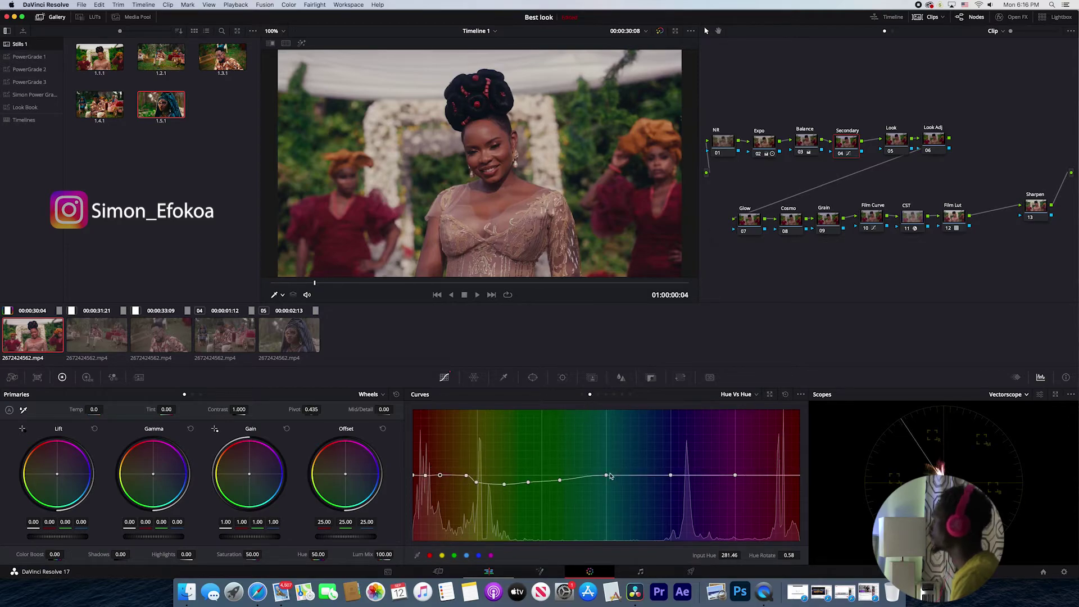
Extend the orange Hue vs Hue dip and raise Balance node saturation from 66.80 to 69.60.
{"action": "left_click", "coordinate": [528, 483]}
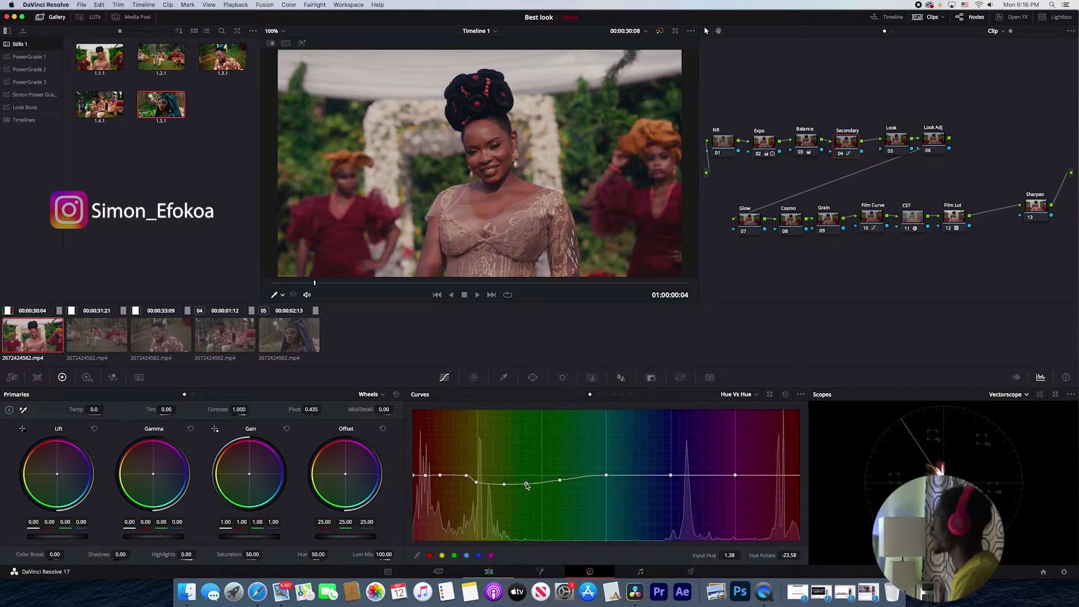
{"action": "left_click", "coordinate": [466, 476]}
{"action": "mouse_move", "coordinate": [465, 475]}
{"action": "left_mouse_down"}
{"action": "mouse_move", "coordinate": [462, 486]}
{"action": "mouse_move", "coordinate": [502, 490]}
{"action": "mouse_move", "coordinate": [480, 487]}
{"action": "left_mouse_up"}
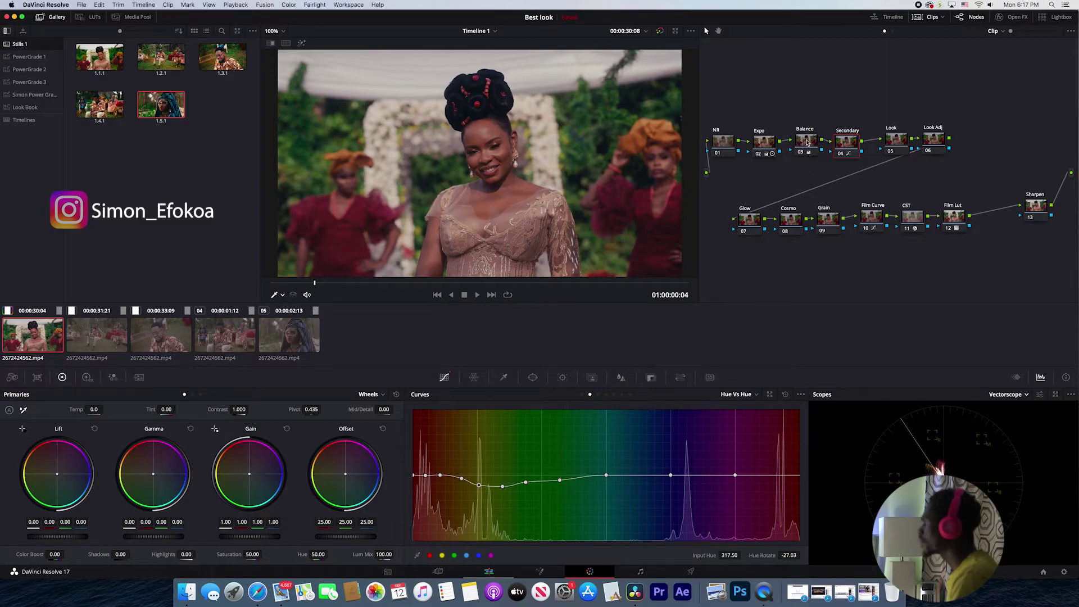
{"action": "key", "text": "shift+semicolon"}
{"action": "left_click_drag", "start_coordinate": [252, 554], "coordinate": [264, 554]}
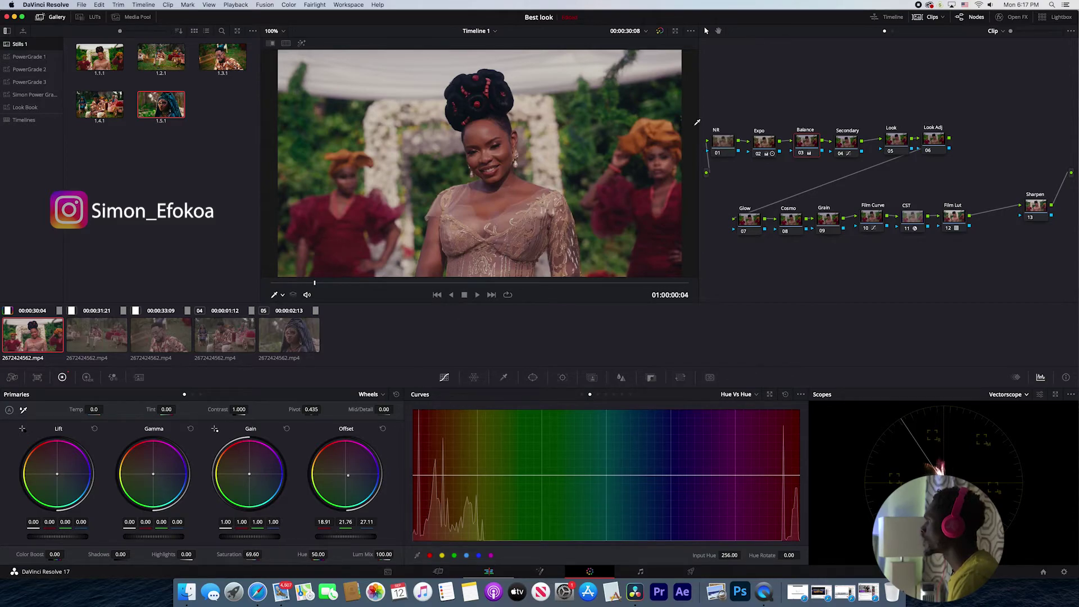
Raise the Expo node's contrast to 1.280 and trim master offset to 17.35.
{"action": "left_click", "coordinate": [764, 155]}
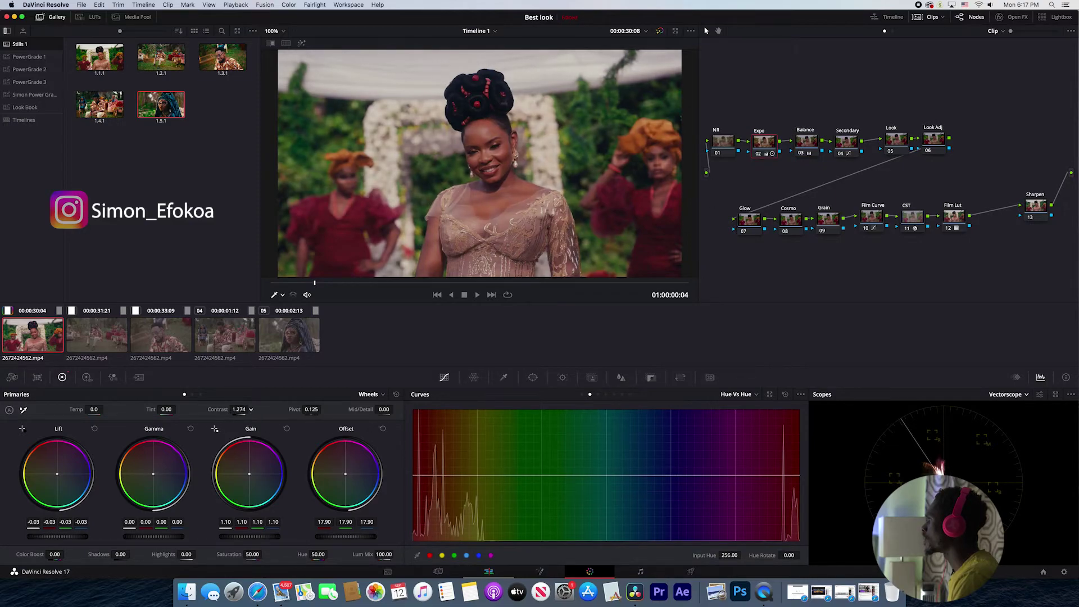
{"action": "left_click_drag", "start_coordinate": [239, 409], "coordinate": [241, 409]}
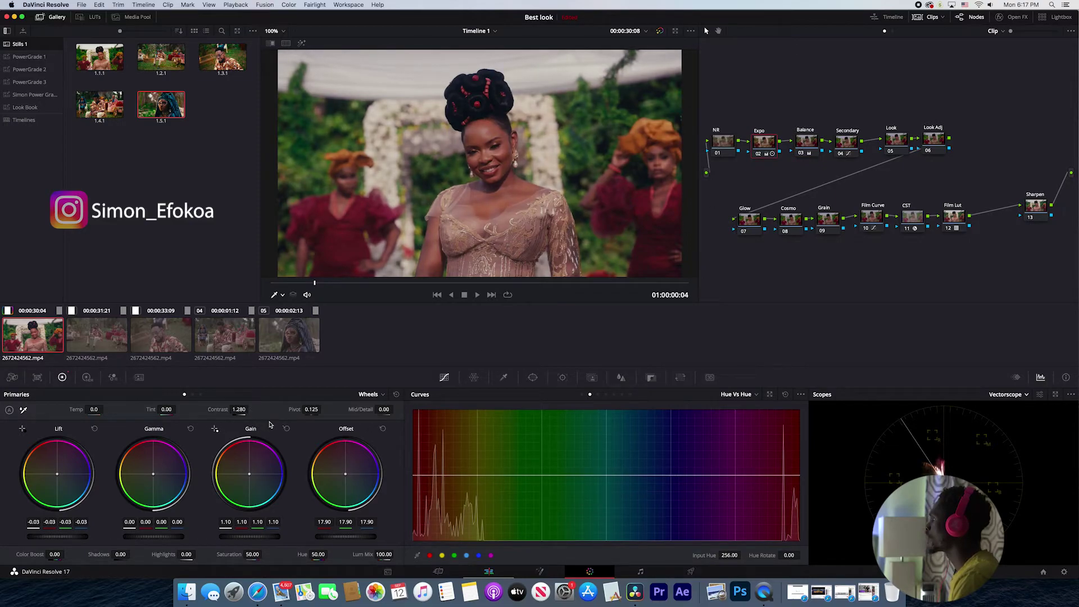
{"action": "left_click_drag", "start_coordinate": [345, 536], "coordinate": [332, 536]}
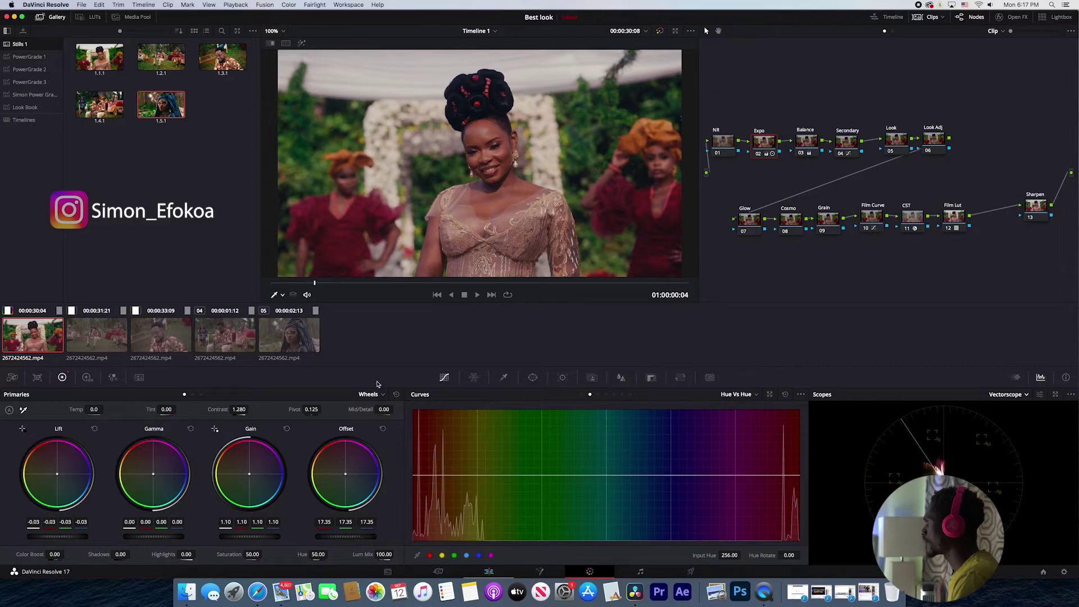
Compare the grade bypassed and restored, then select the 03 Balance node.
{"action": "left_click", "coordinate": [660, 31]}
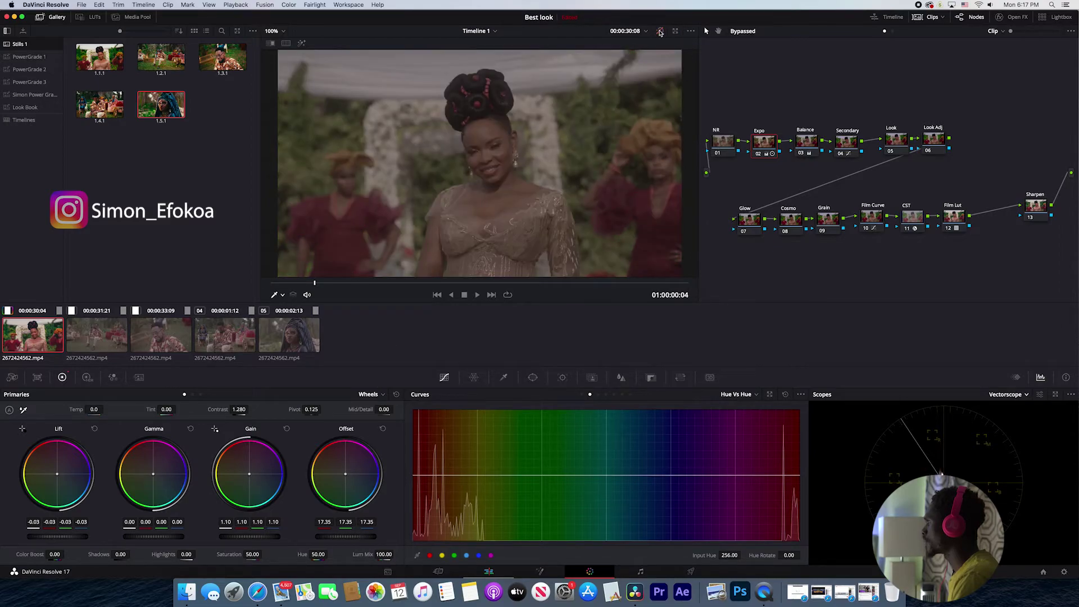
{"action": "left_click", "coordinate": [659, 31]}
{"action": "left_click", "coordinate": [799, 144]}
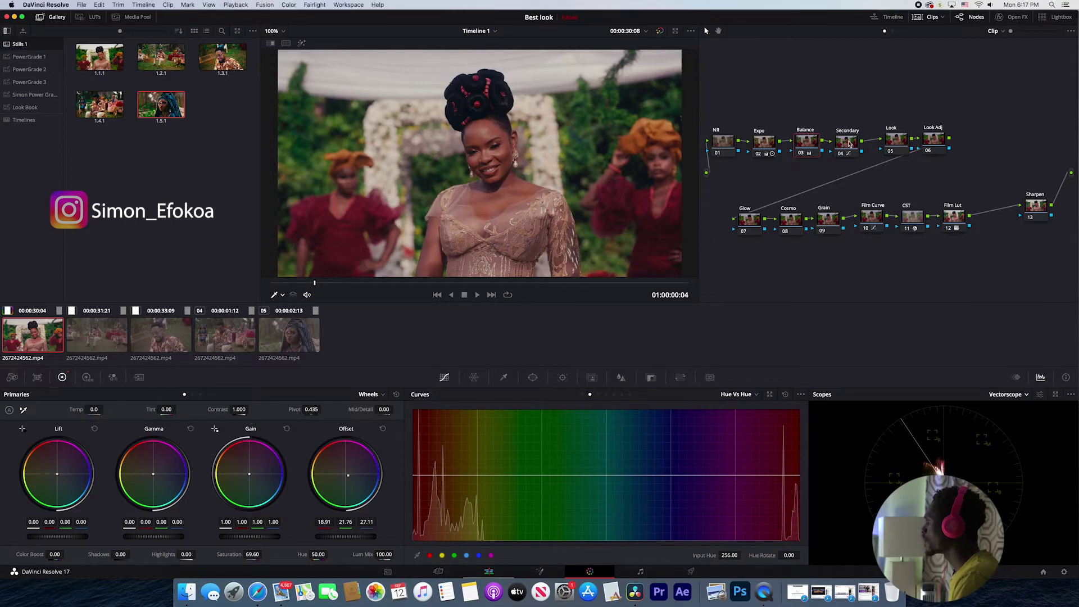
On the Secondary node, rotate Hue vs Hue hues near 301 by about -19 and preview full screen.
{"action": "left_click", "coordinate": [847, 143]}
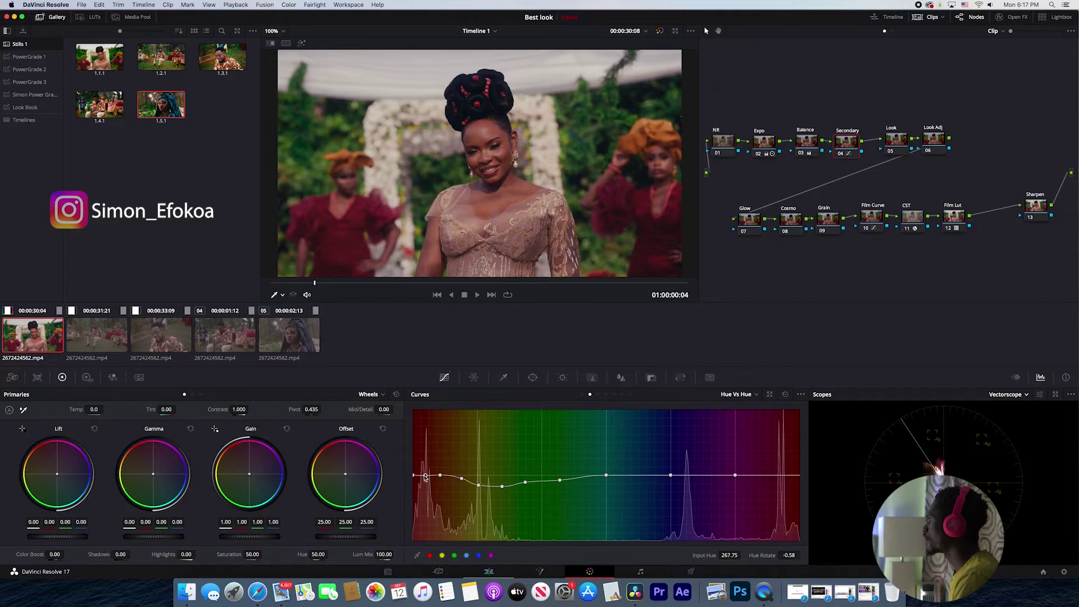
{"action": "left_click_drag", "start_coordinate": [425, 477], "coordinate": [425, 478]}
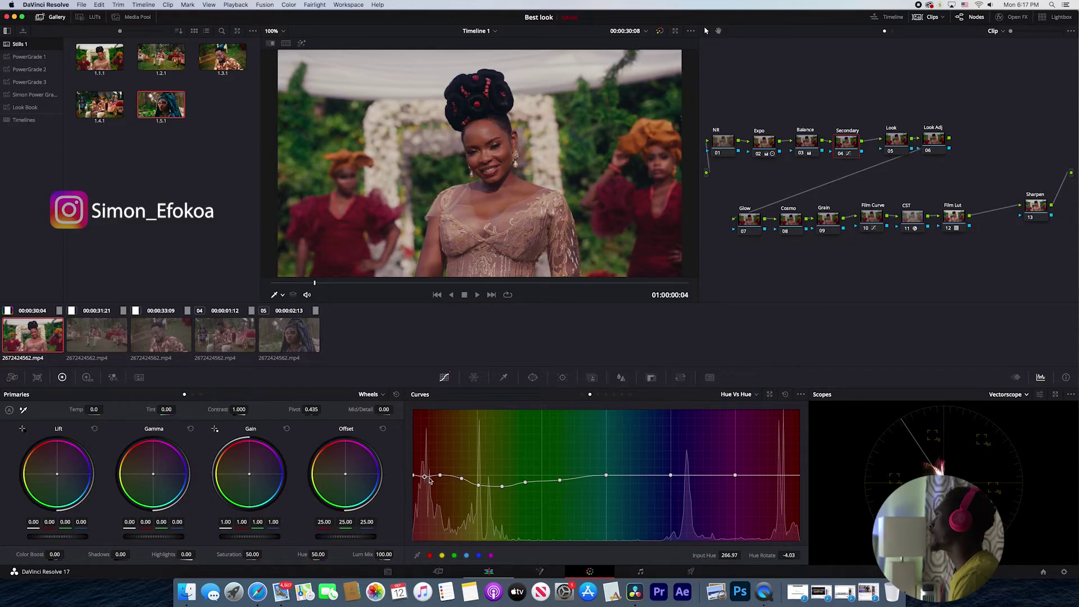
{"action": "left_click_drag", "start_coordinate": [441, 478], "coordinate": [440, 477]}
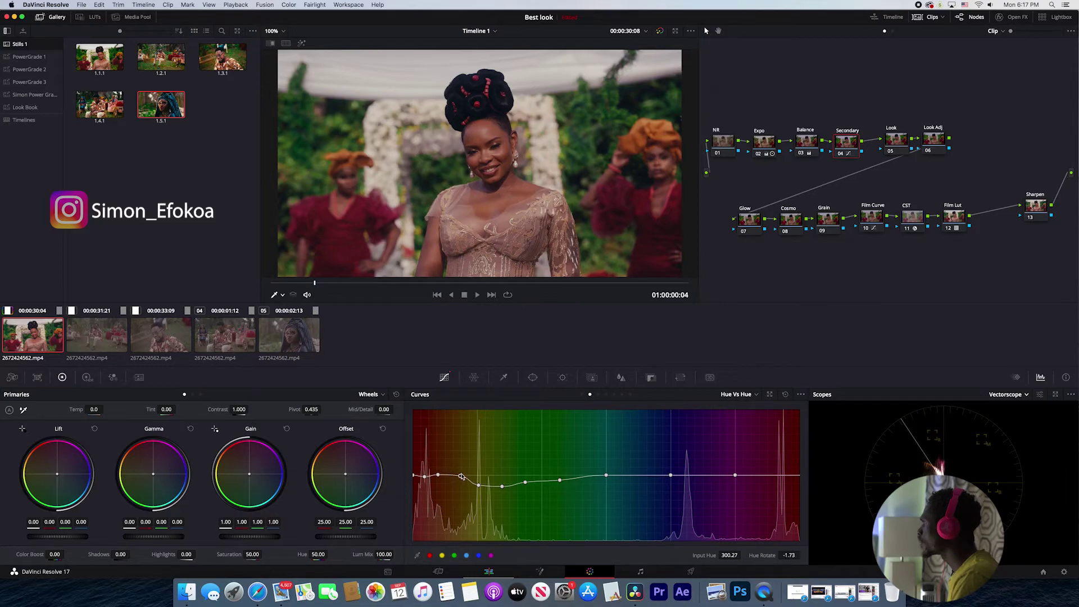
{"action": "left_click_drag", "start_coordinate": [463, 481], "coordinate": [461, 482]}
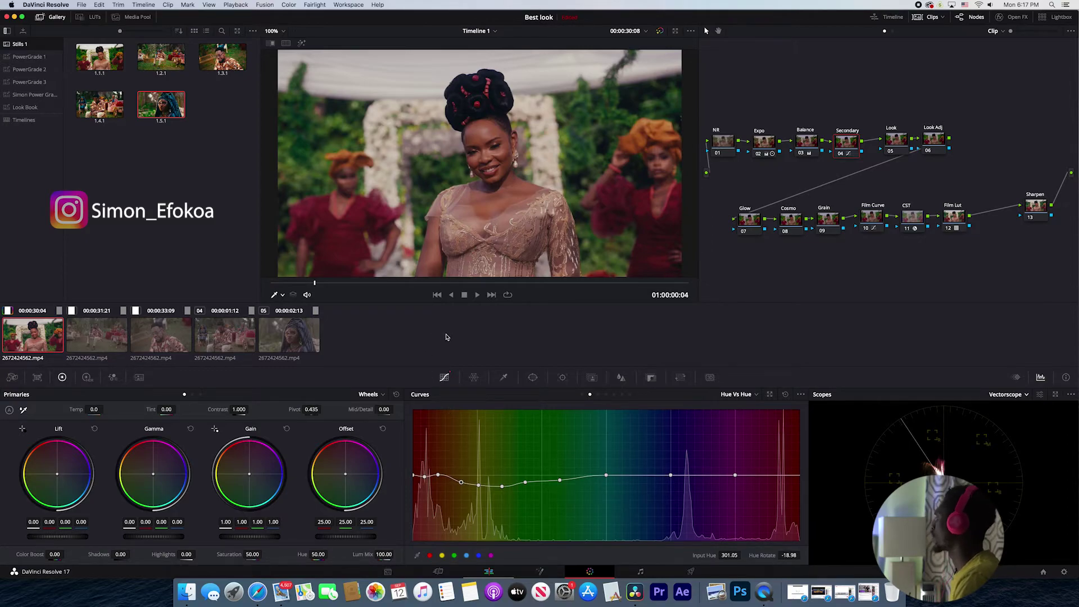
{"action": "key", "text": "super+f"}
{"action": "key", "text": "super+f"}
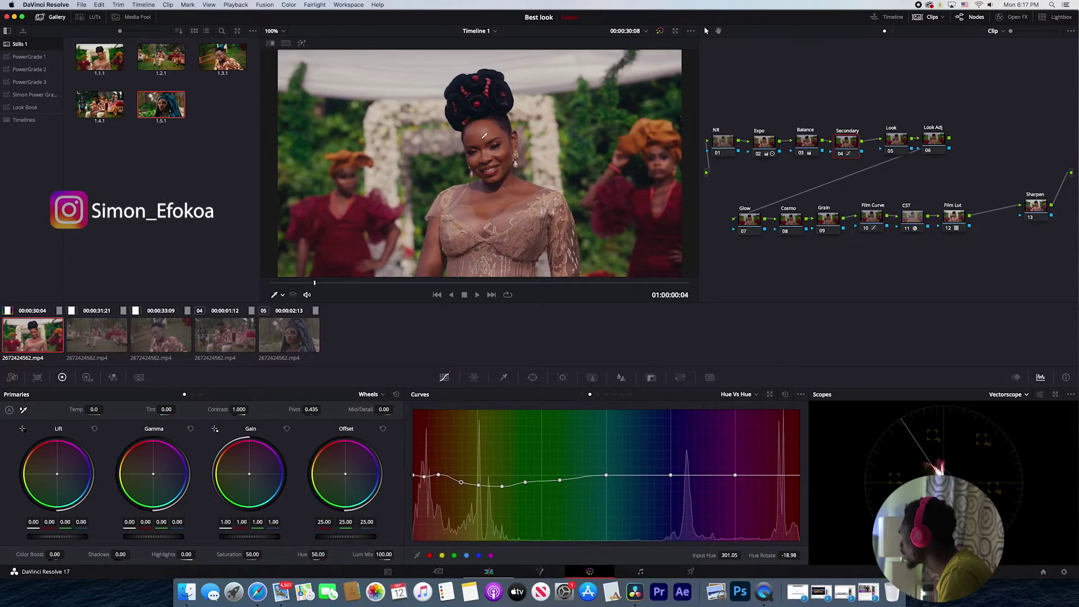
{"action": "left_click", "coordinate": [905, 144]}
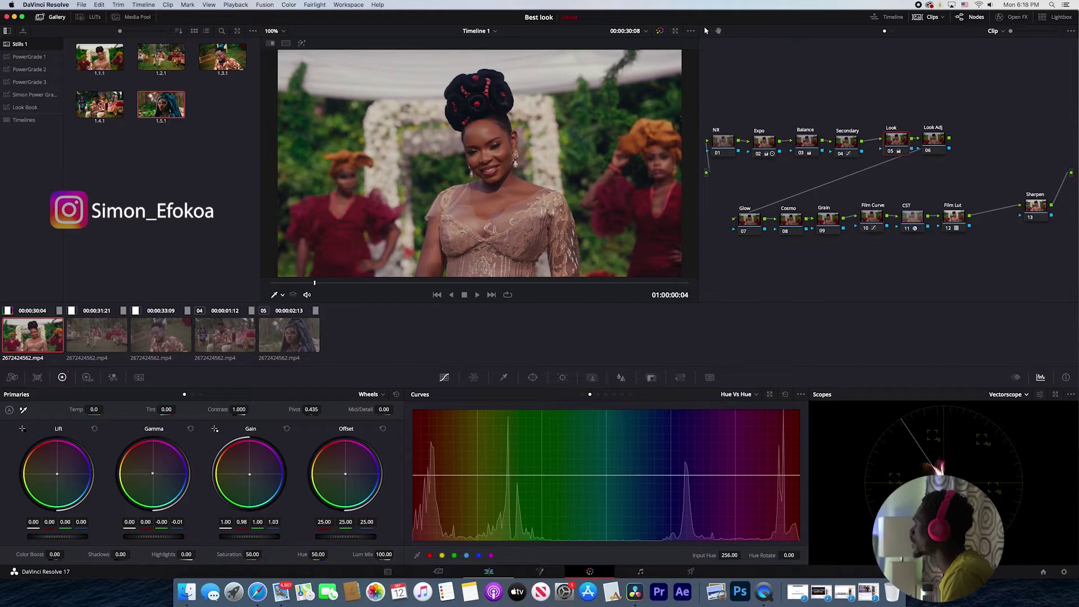
Nudge the Look node's gamma slightly warm and cool its gain to 0.98 / 1.00 / 1.03.
{"action": "left_click_drag", "start_coordinate": [248, 473], "coordinate": [249, 474]}
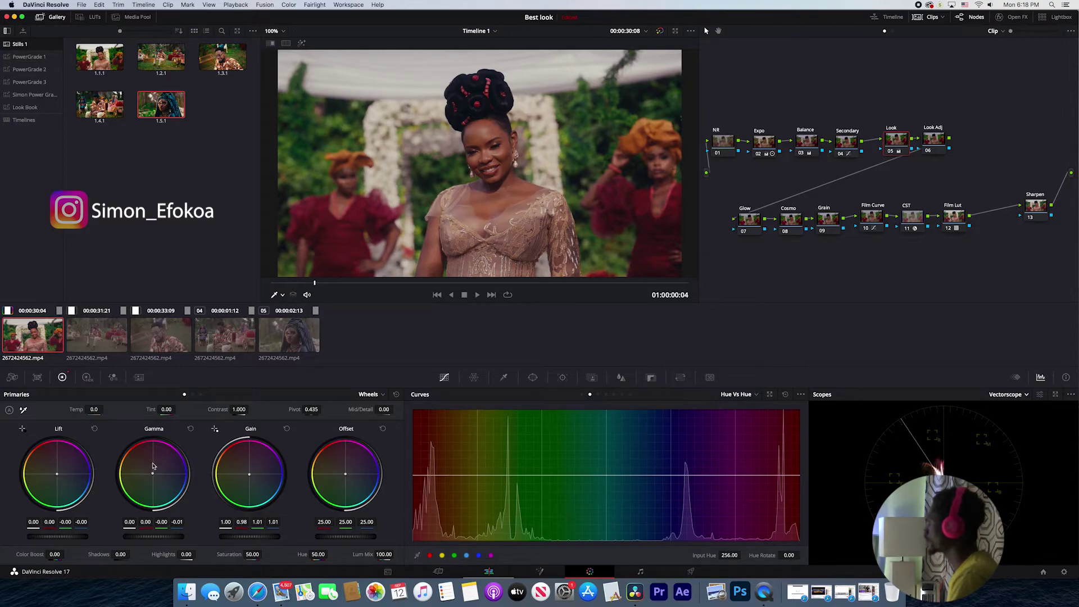
{"action": "left_click_drag", "start_coordinate": [152, 476], "coordinate": [153, 475]}
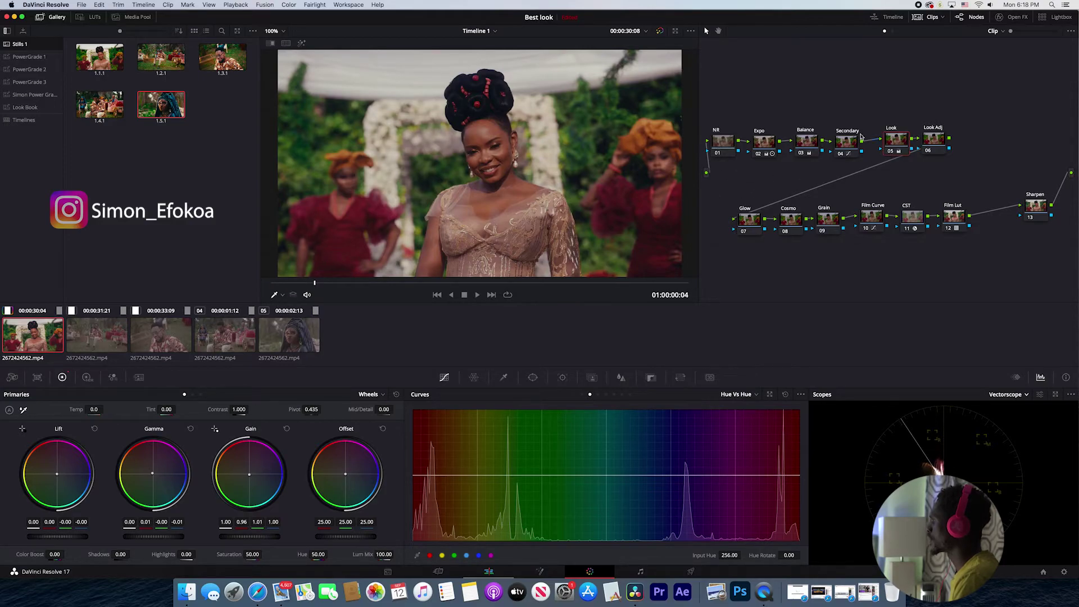
{"action": "left_click", "coordinate": [928, 144]}
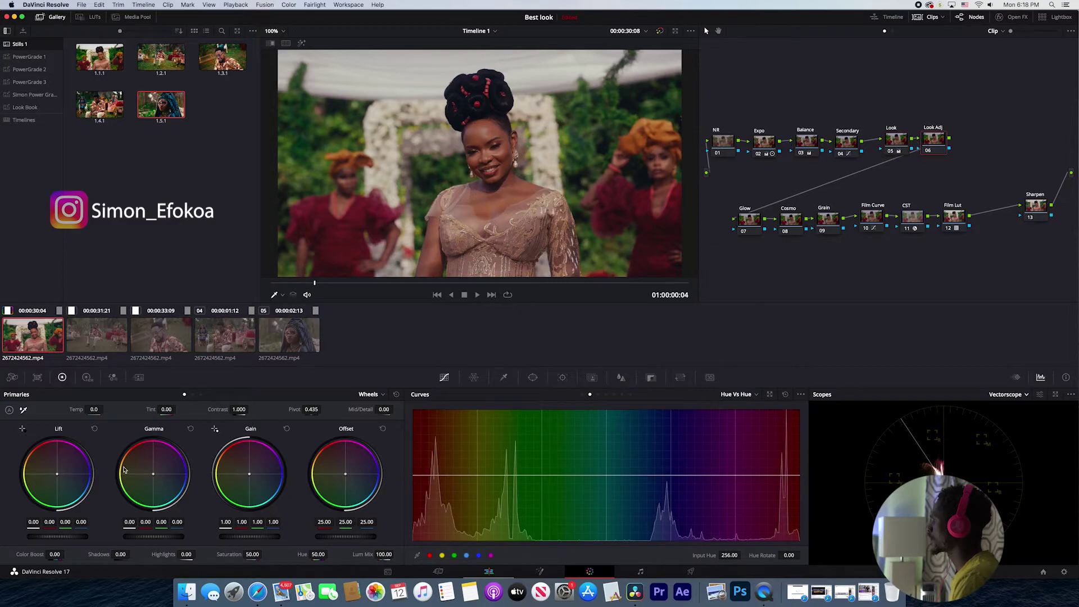
Set Look Adj's log Shadow wheel to -0.04, -0.04, -0.06 and compare against bypass.
{"action": "left_click", "coordinate": [201, 394]}
{"action": "left_click_drag", "start_coordinate": [67, 537], "coordinate": [53, 537]}
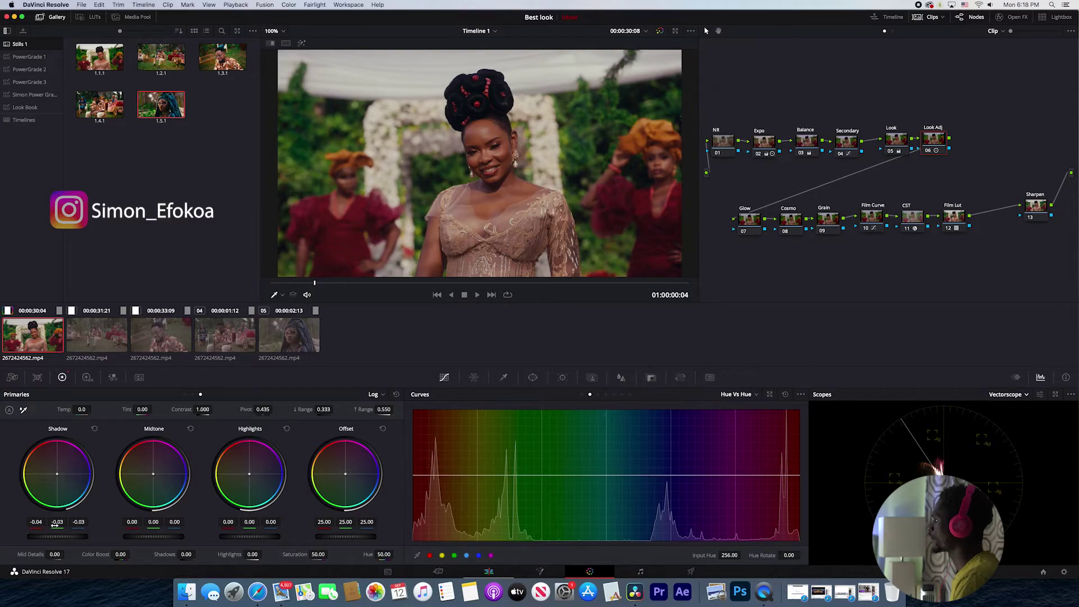
{"action": "left_click_drag", "start_coordinate": [56, 524], "coordinate": [59, 523]}
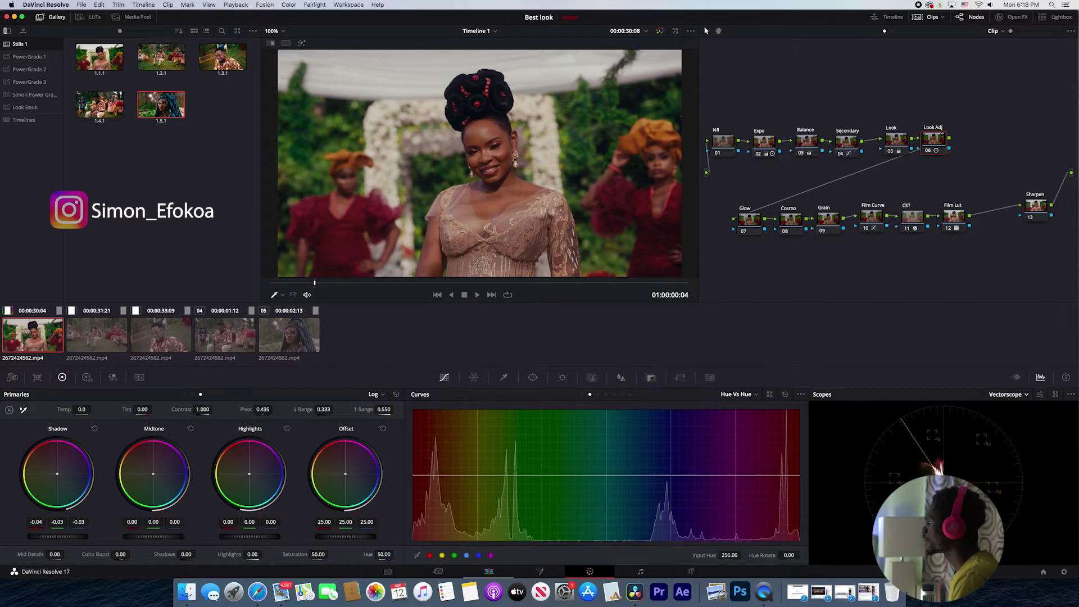
{"action": "left_click_drag", "start_coordinate": [57, 521], "coordinate": [76, 521]}
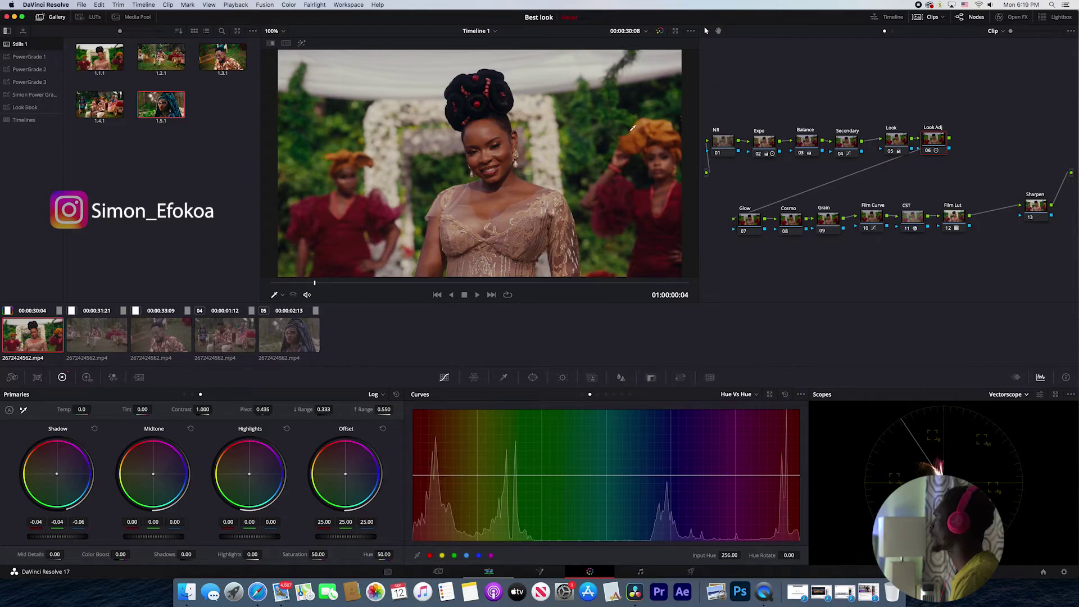
{"action": "left_click", "coordinate": [659, 30]}
{"action": "left_click", "coordinate": [659, 30]}
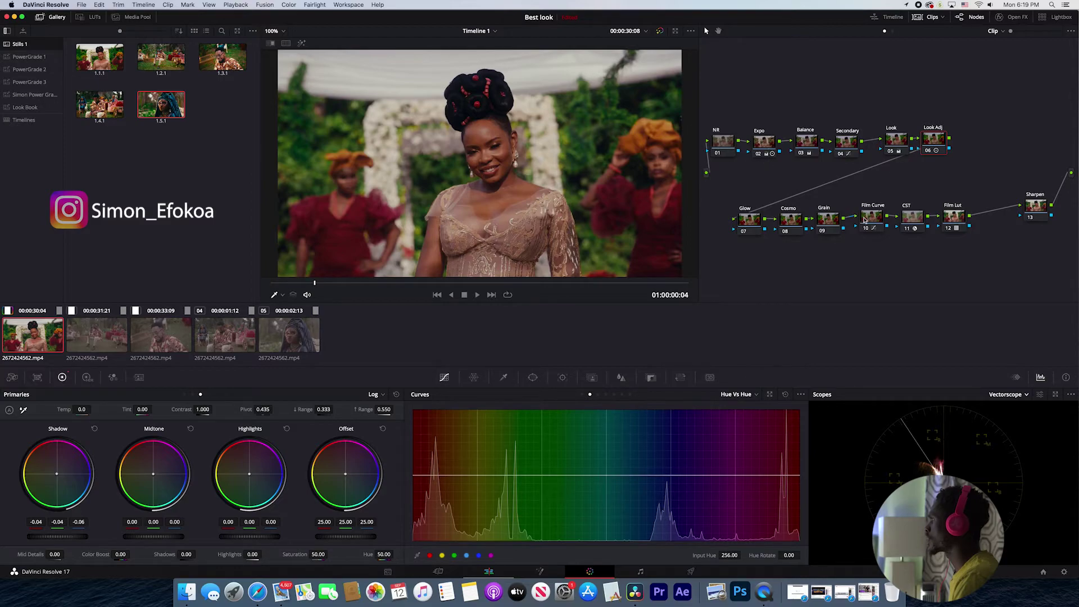
Pull the Film Curve node's lower custom curve point left to reshape the shadow end.
{"action": "left_click", "coordinate": [865, 221]}
{"action": "left_click", "coordinate": [581, 394]}
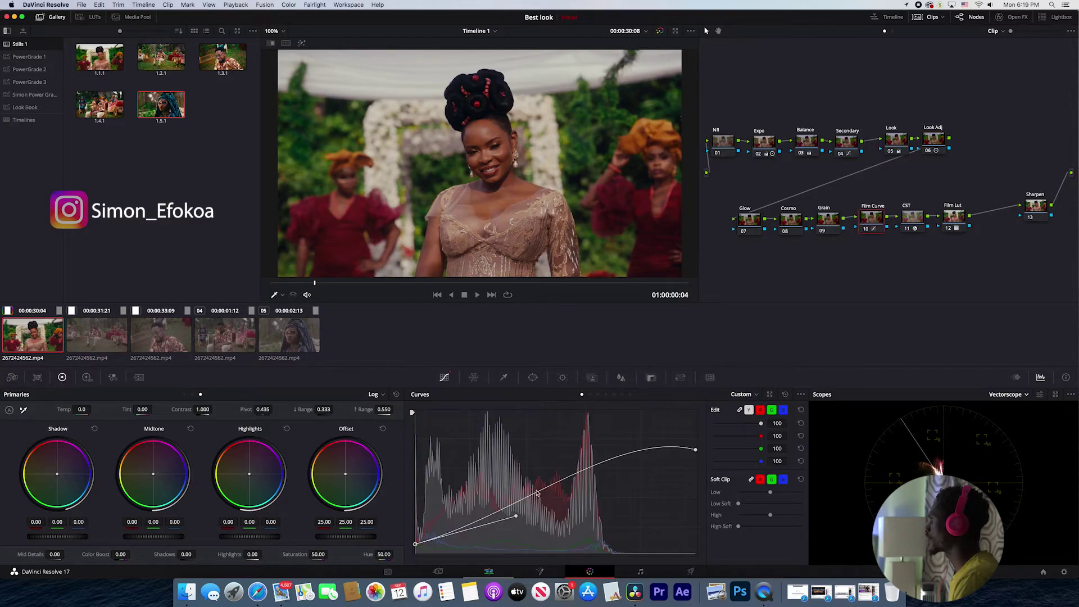
{"action": "left_click_drag", "start_coordinate": [515, 517], "coordinate": [511, 517]}
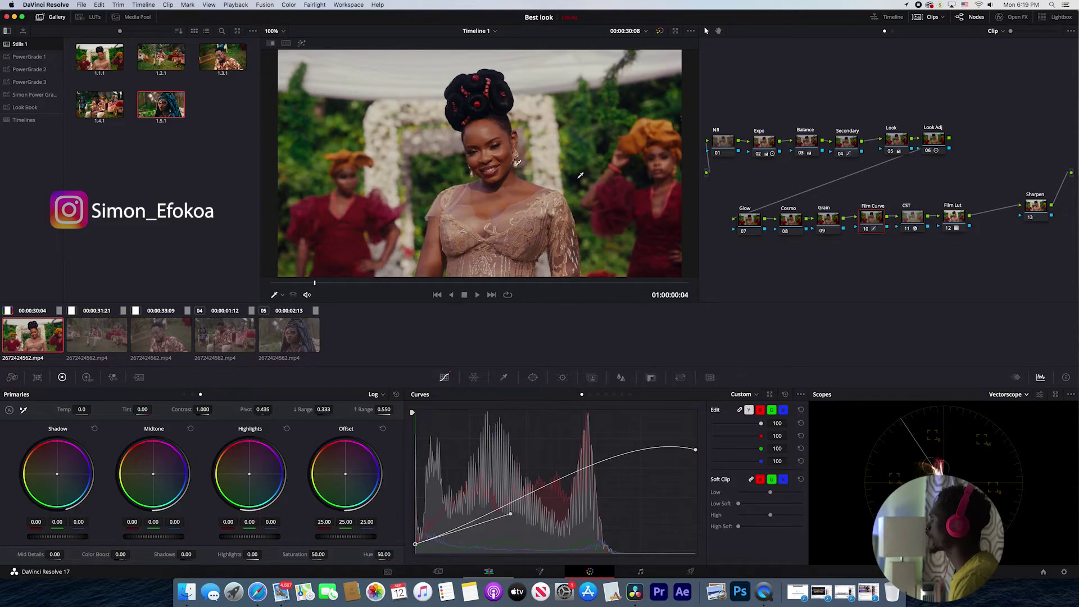
{"action": "left_click", "coordinate": [751, 222]}
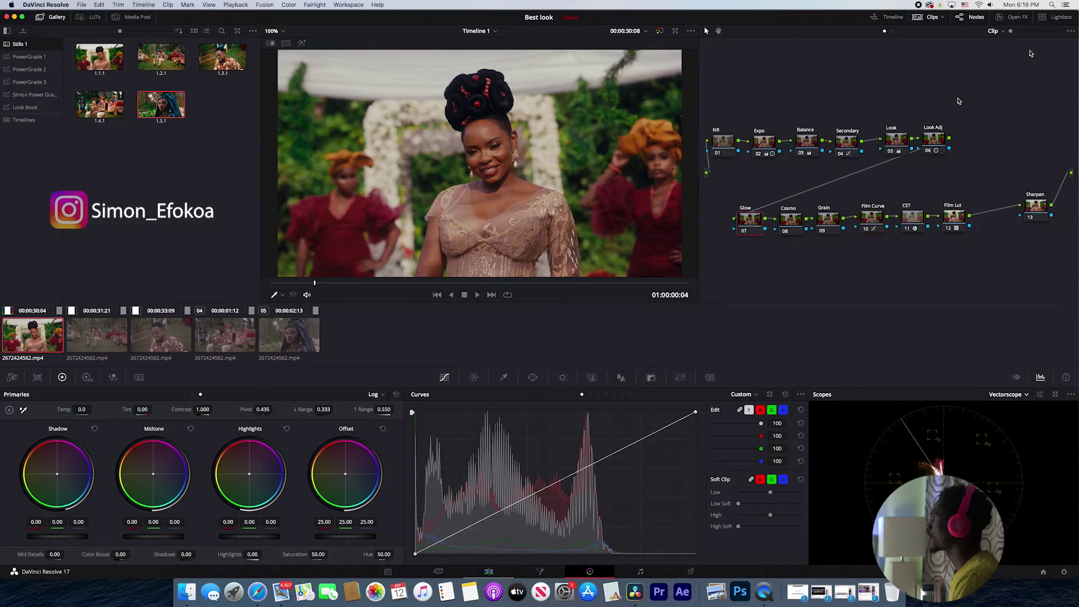
{"action": "left_click", "coordinate": [1021, 18]}
Search effects for 'gl' and apply Glow to the Glow node.
{"action": "left_click", "coordinate": [1022, 19]}
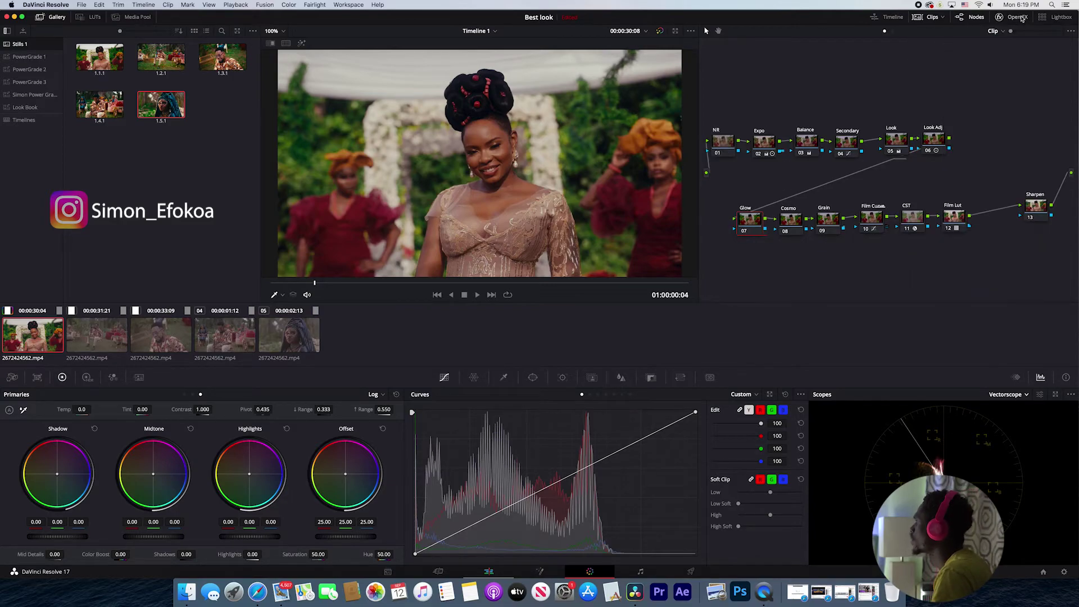
{"action": "left_click", "coordinate": [1021, 19]}
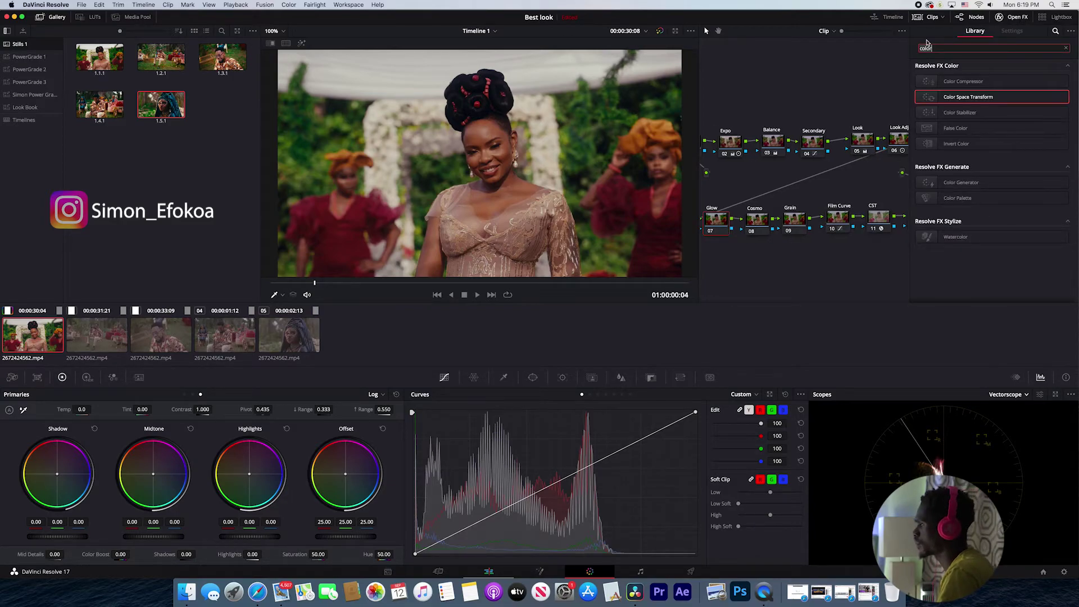
{"action": "key", "text": "BackSpace"}
{"action": "key", "text": "BackSpace"}
{"action": "key", "text": "BackSpace"}
{"action": "type", "text": "glo"}
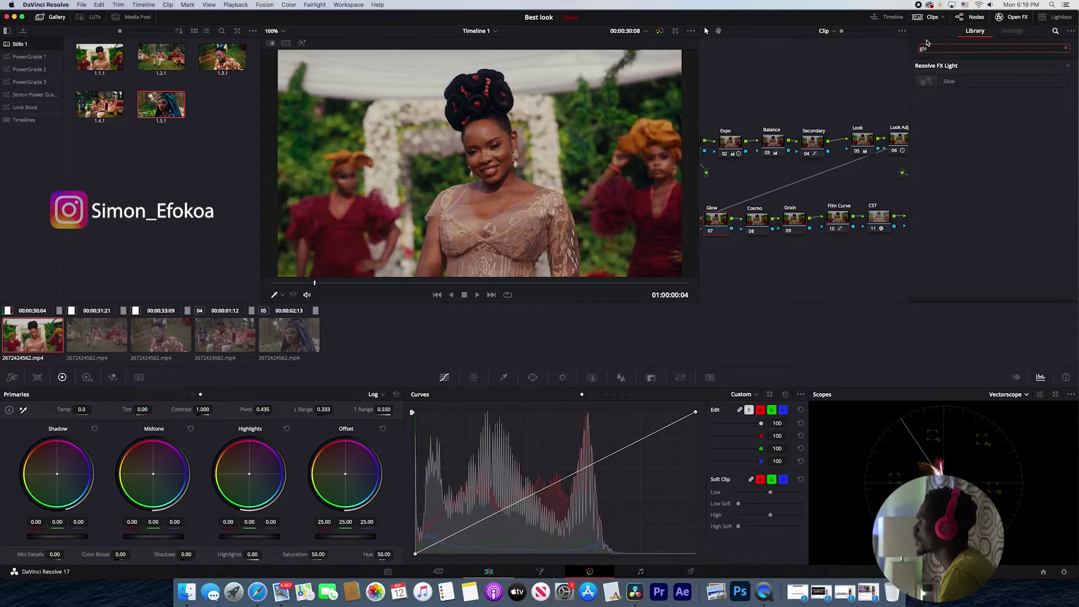
{"action": "left_click_drag", "start_coordinate": [954, 81], "coordinate": [719, 225]}
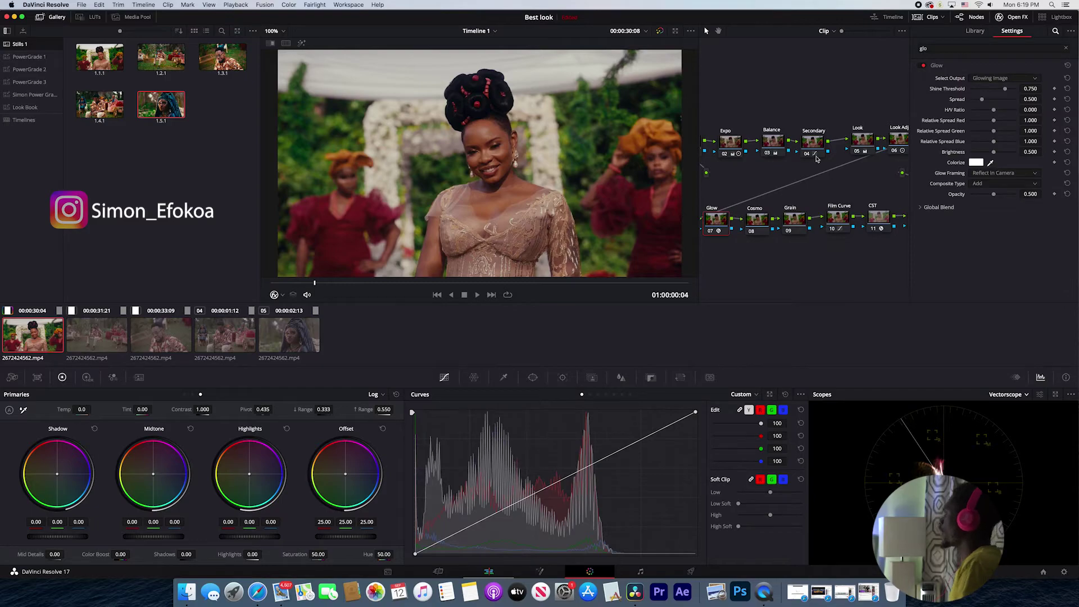
Set the Glow to Softlight with Shine Threshold 0.184 and Global Blend 0.220.
{"action": "left_click", "coordinate": [988, 185]}
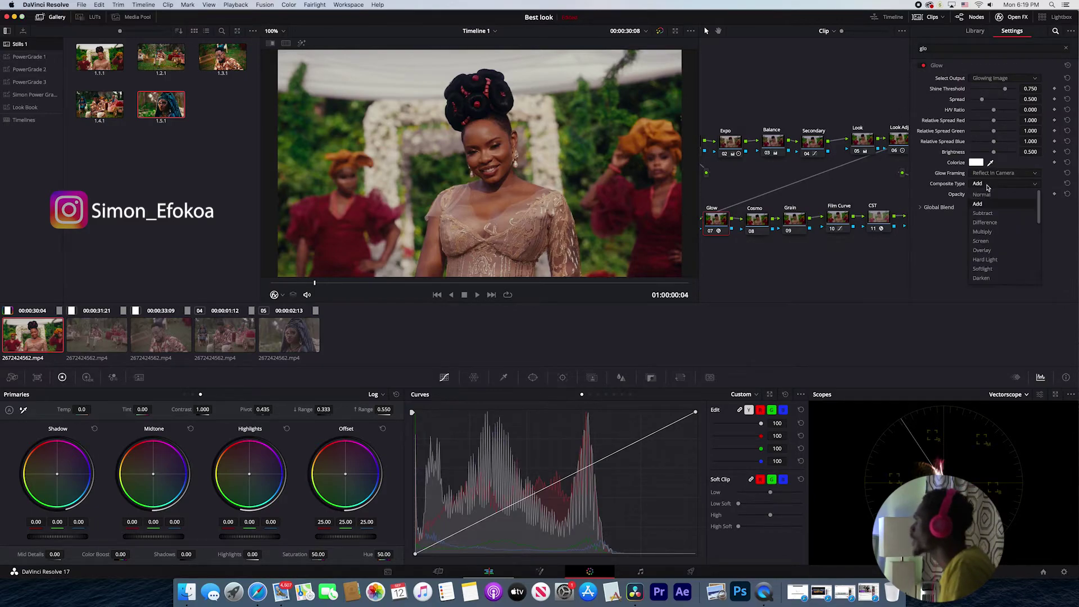
{"action": "left_click", "coordinate": [992, 270]}
{"action": "left_click_drag", "start_coordinate": [1005, 89], "coordinate": [979, 90]}
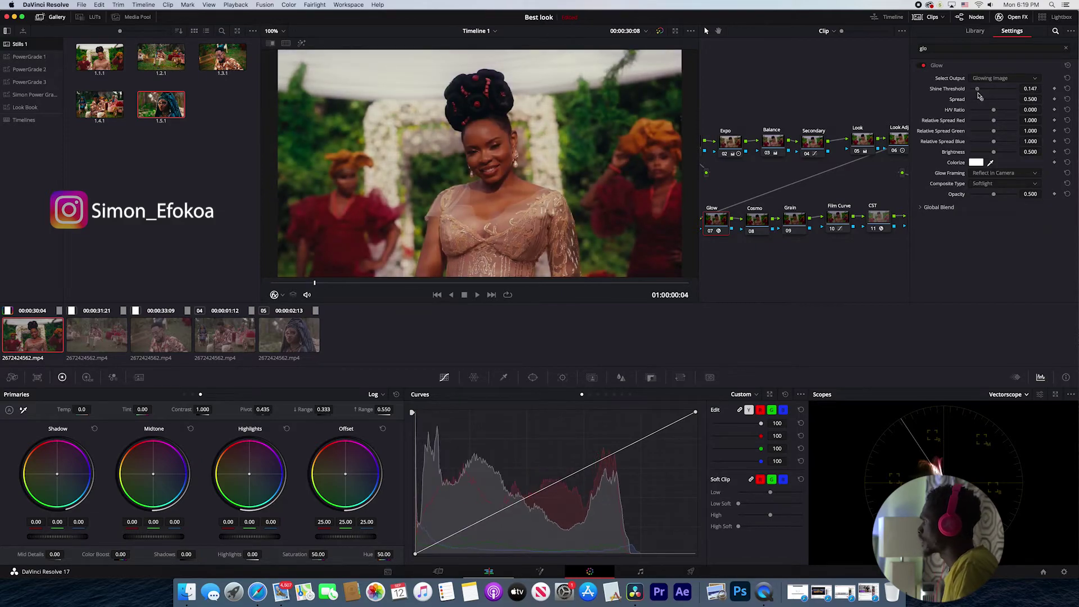
{"action": "left_click", "coordinate": [951, 208]}
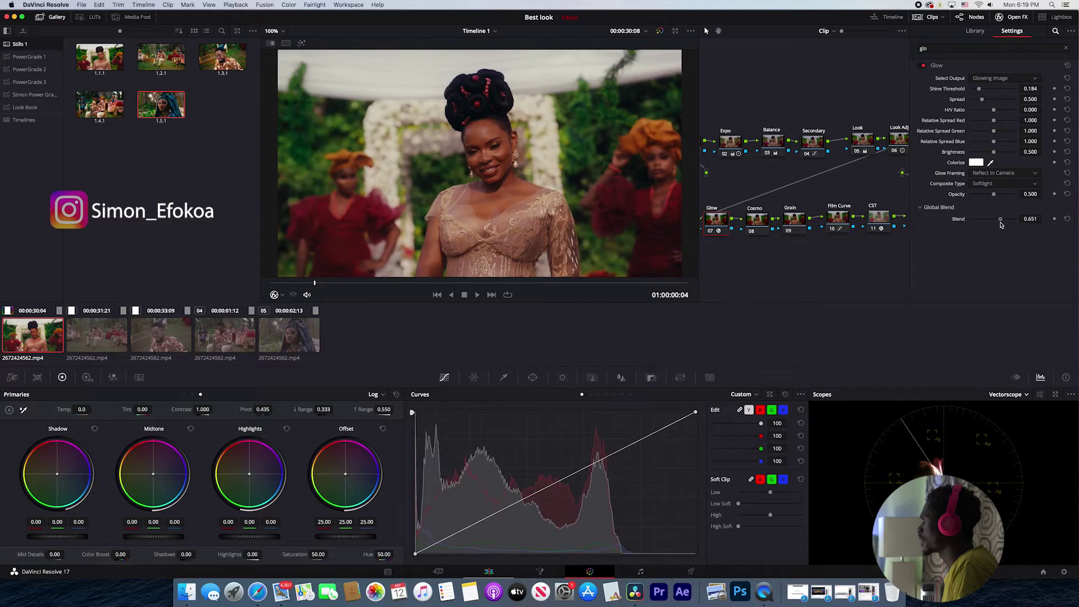
{"action": "left_click_drag", "start_coordinate": [1014, 219], "coordinate": [980, 226]}
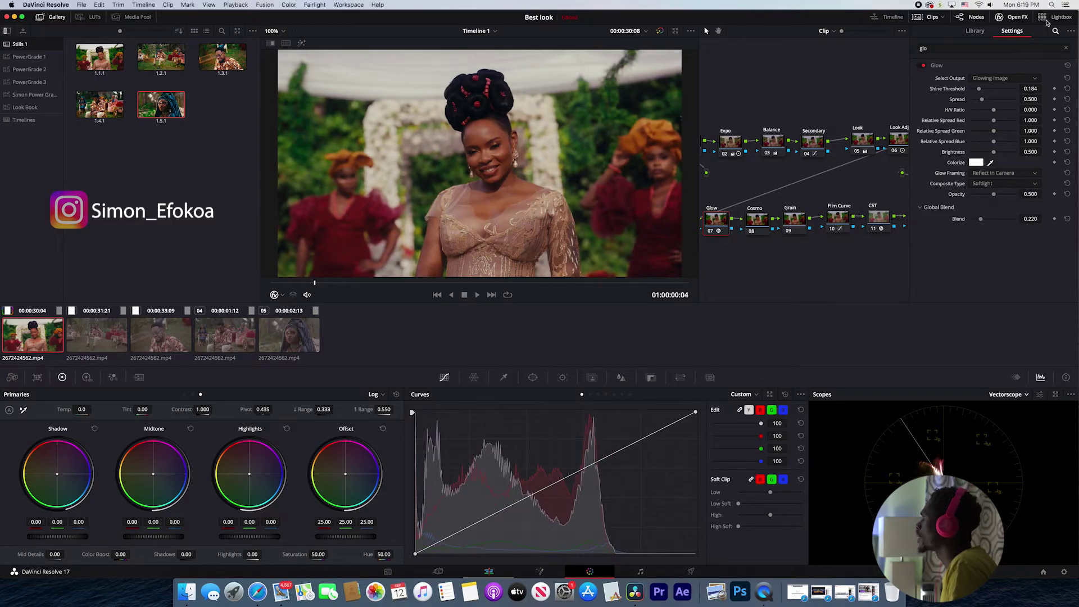
{"action": "left_click", "coordinate": [1014, 17]}
{"action": "left_click", "coordinate": [791, 221]}
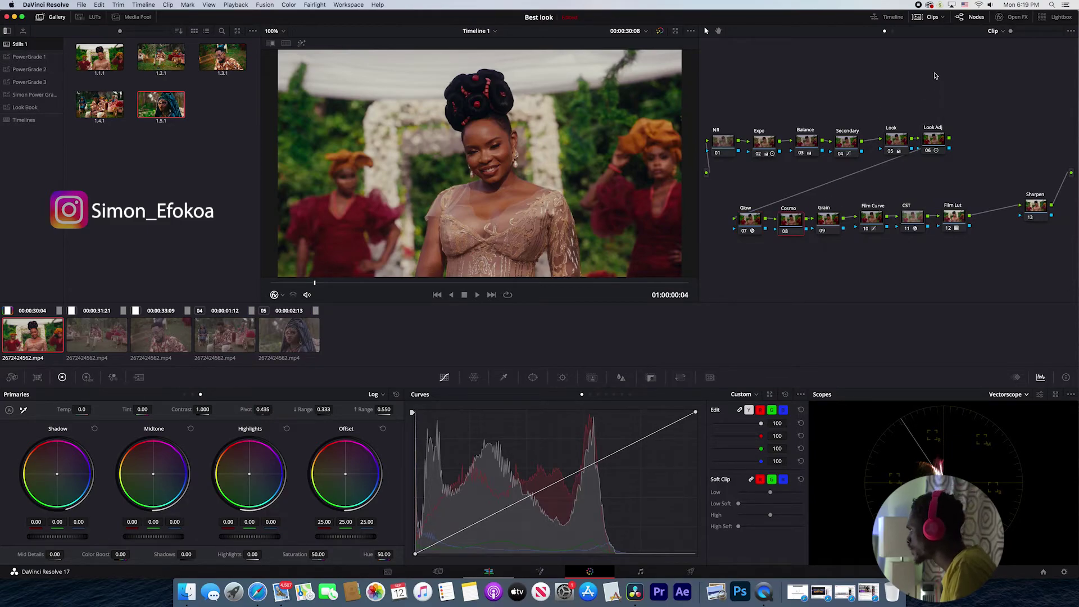
Search effects for 'cos' and apply Cosmo II to the Cosmo node.
{"action": "left_click", "coordinate": [1011, 17]}
{"action": "type", "text": "glo"}
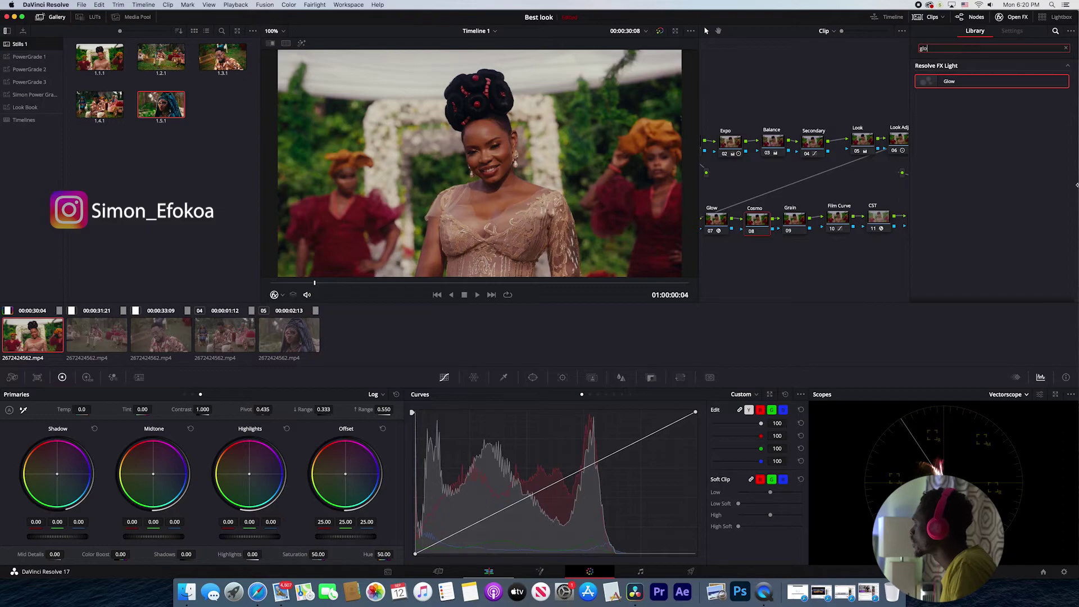
{"action": "type", "text": "s"}
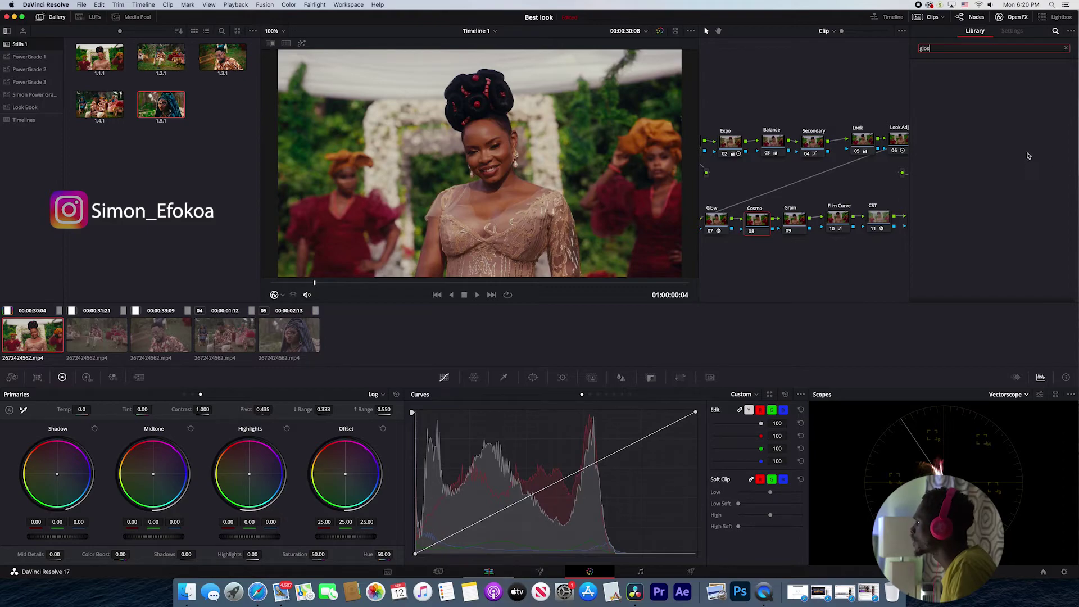
{"action": "key", "text": "BackSpace"}
{"action": "key", "text": "BackSpace"}
{"action": "key", "text": "BackSpace"}
{"action": "type", "text": "c"}
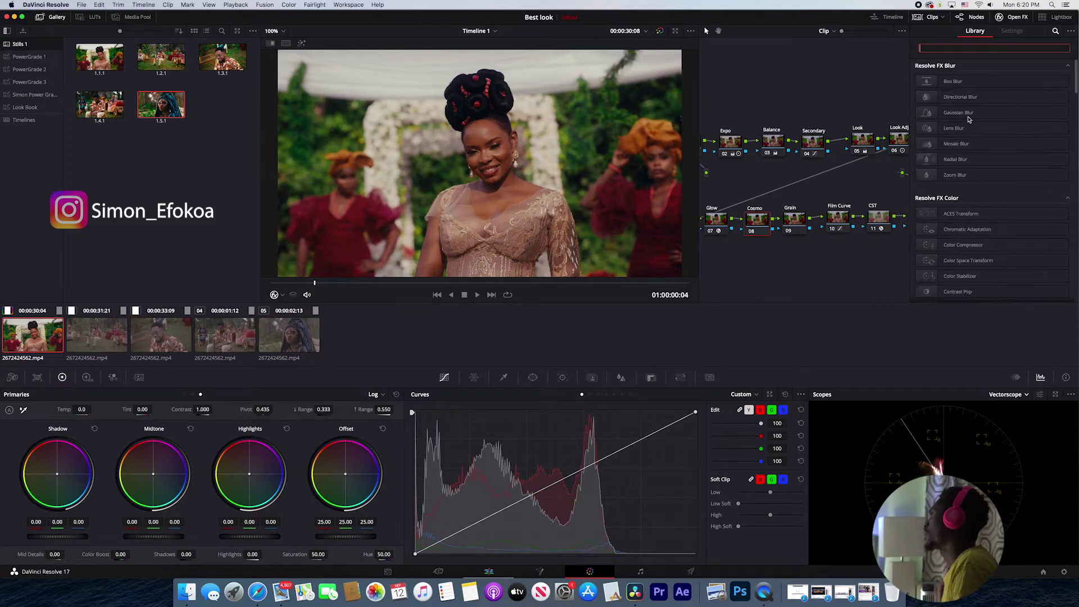
{"action": "type", "text": "os"}
{"action": "left_click_drag", "start_coordinate": [950, 82], "coordinate": [763, 220]}
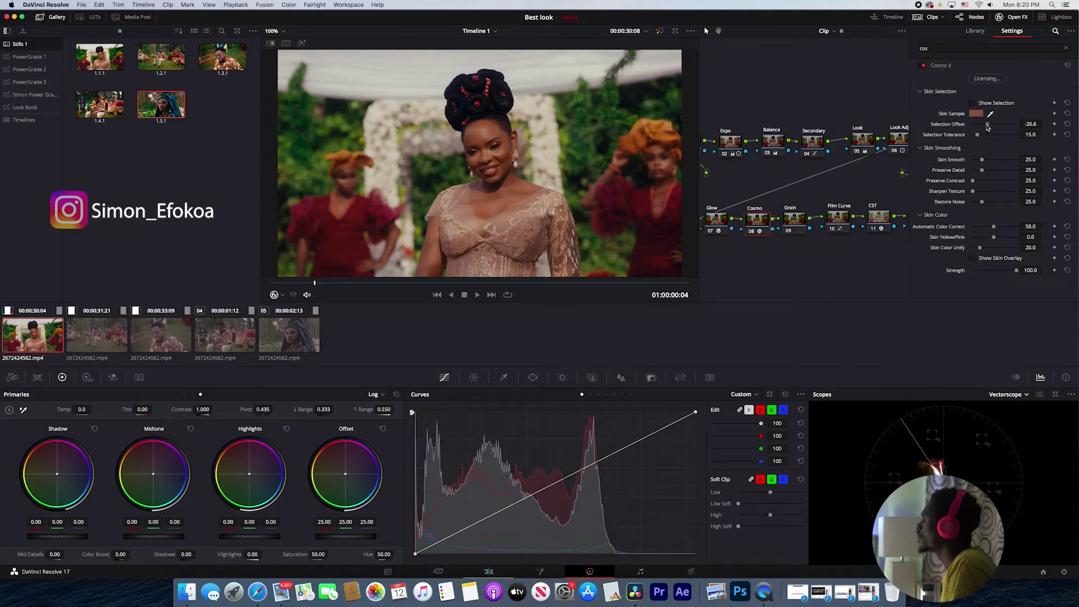
Keep Cosmo II selection offset at -11.9 and lower strength to 23.0.
{"action": "left_click_drag", "start_coordinate": [992, 125], "coordinate": [991, 126]}
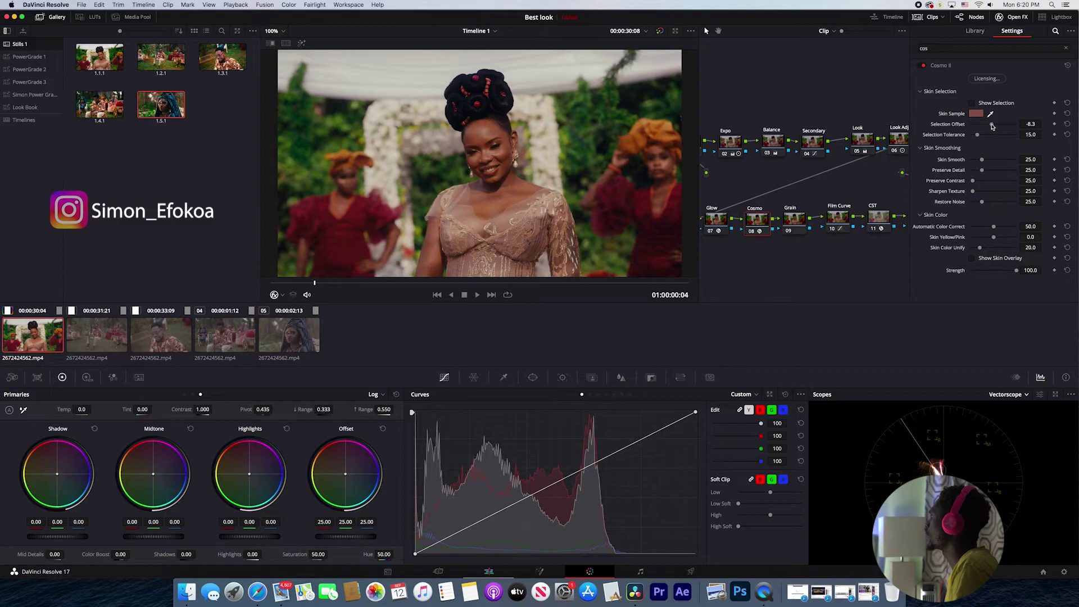
{"action": "key", "text": "super+z"}
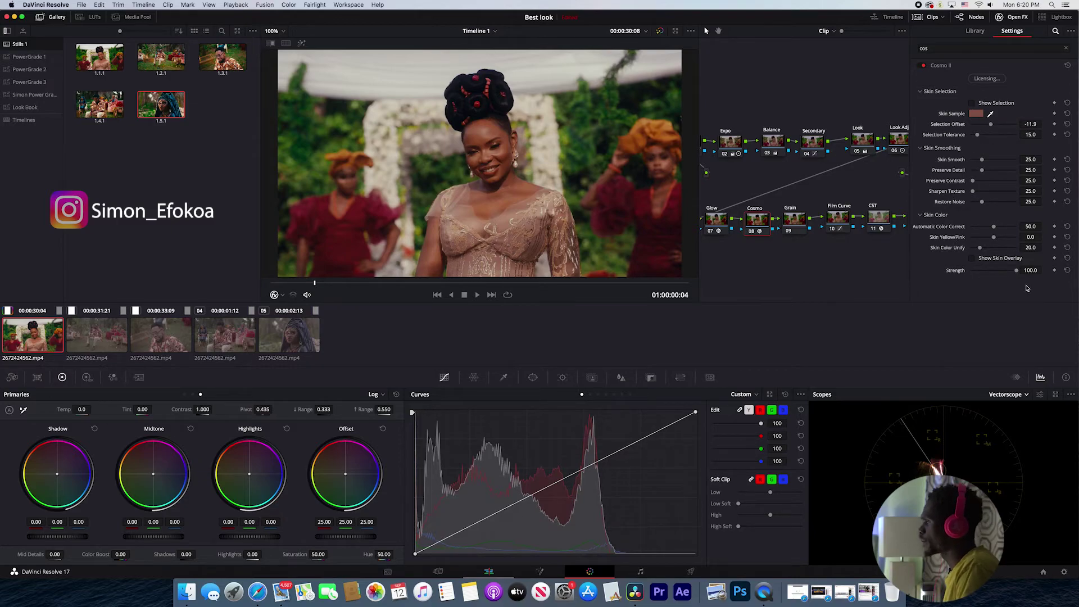
{"action": "left_click_drag", "start_coordinate": [1015, 270], "coordinate": [979, 271]}
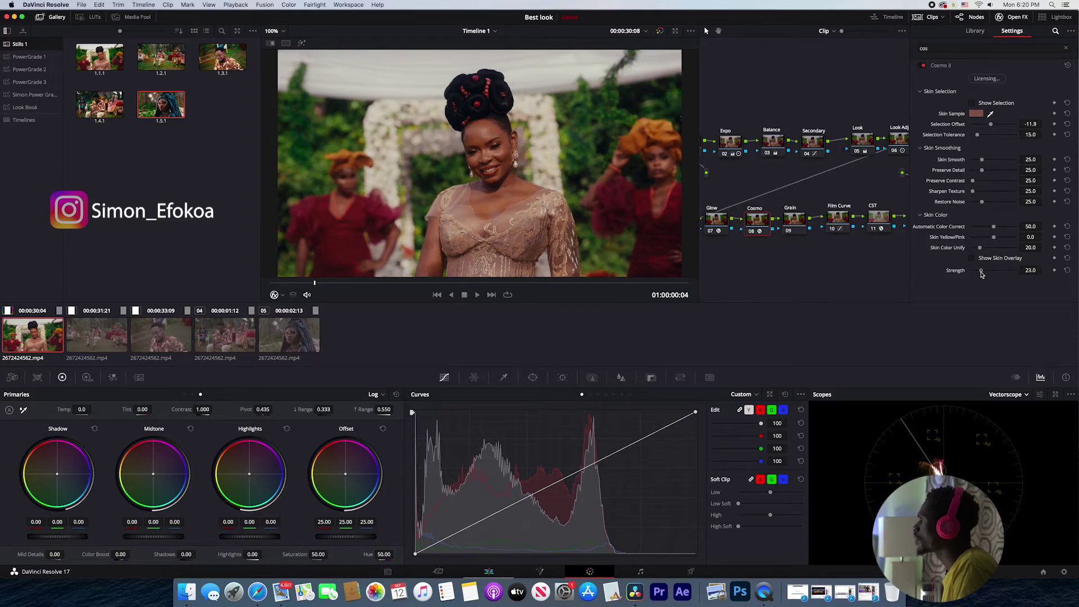
{"action": "left_click", "coordinate": [1015, 18]}
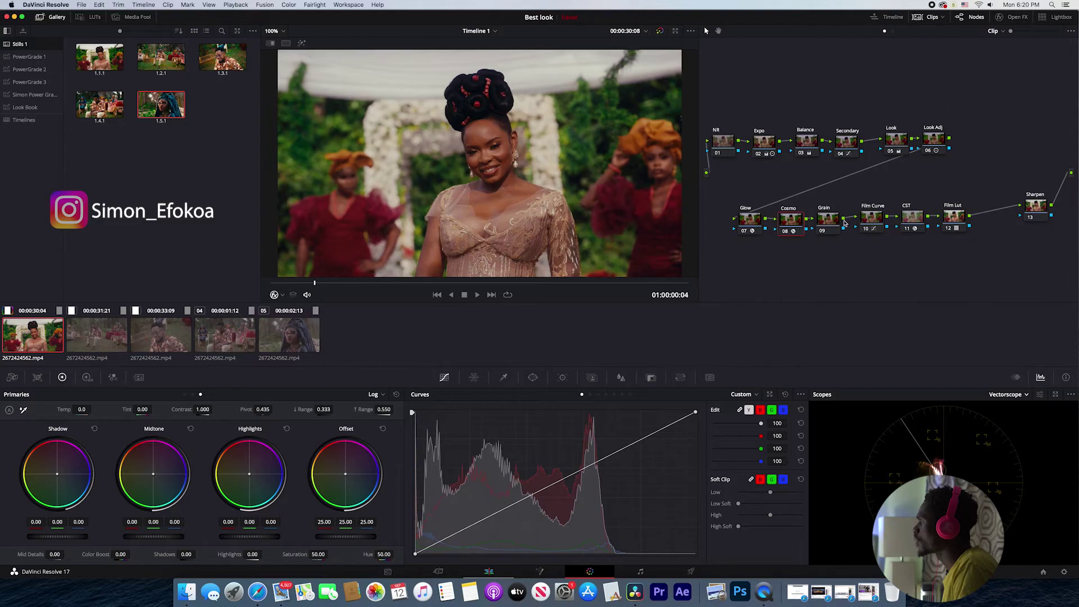
Re-enable Cosmo, lower the Sharpen blur radius to 0.46, and shift the NR–Look Adj node row right.
{"action": "left_click", "coordinate": [785, 233]}
{"action": "left_click", "coordinate": [1036, 206]}
{"action": "left_click", "coordinate": [620, 377]}
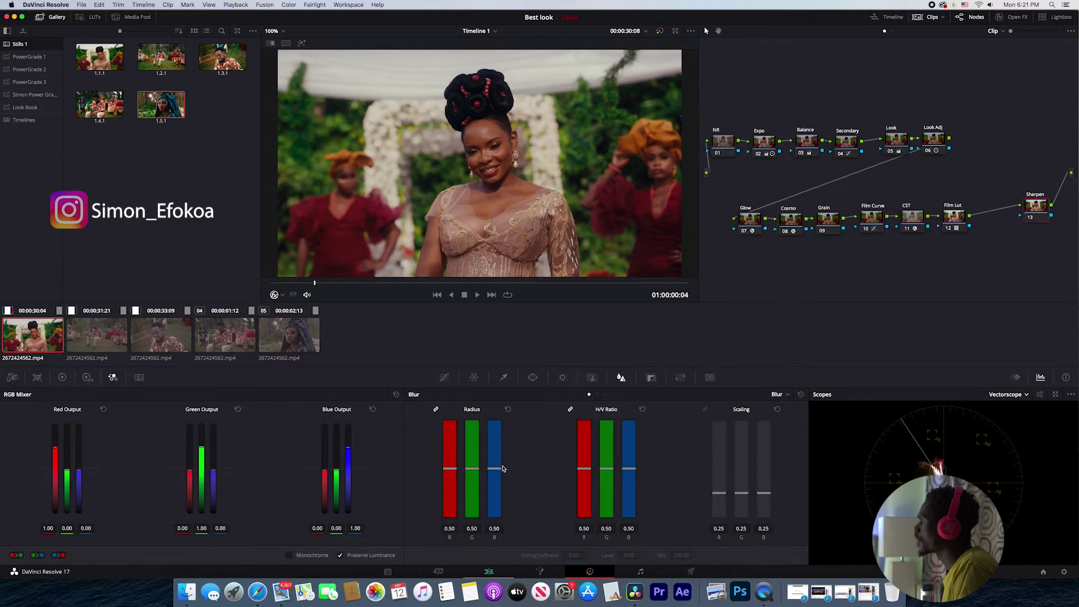
{"action": "left_click_drag", "start_coordinate": [498, 469], "coordinate": [497, 477]}
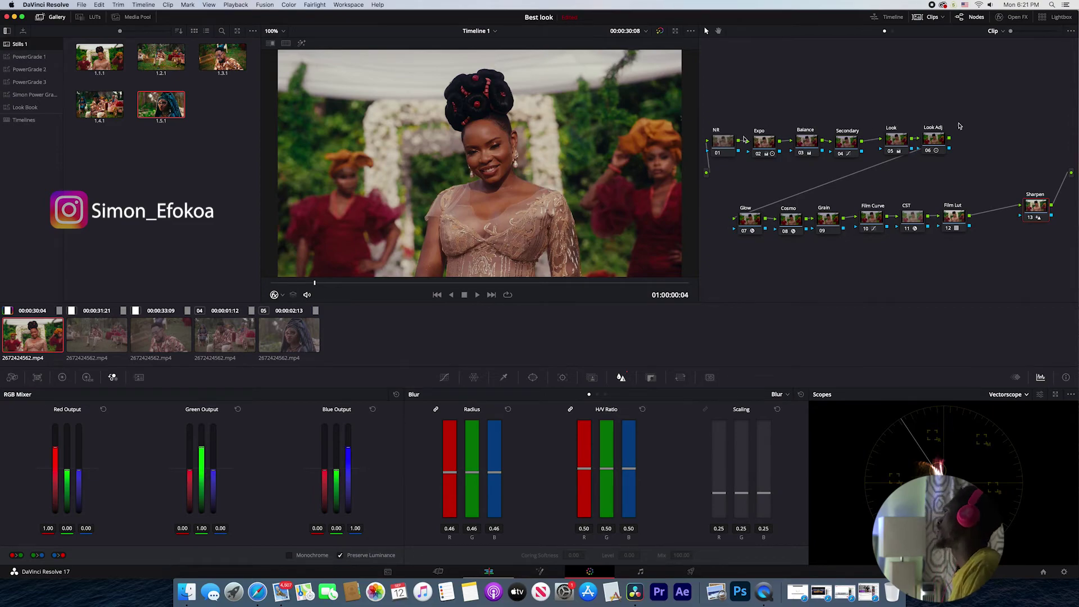
{"action": "mouse_move", "coordinate": [994, 116]}
{"action": "left_mouse_down"}
{"action": "mouse_move", "coordinate": [694, 162]}
{"action": "mouse_move", "coordinate": [782, 145]}
{"action": "left_mouse_up"}
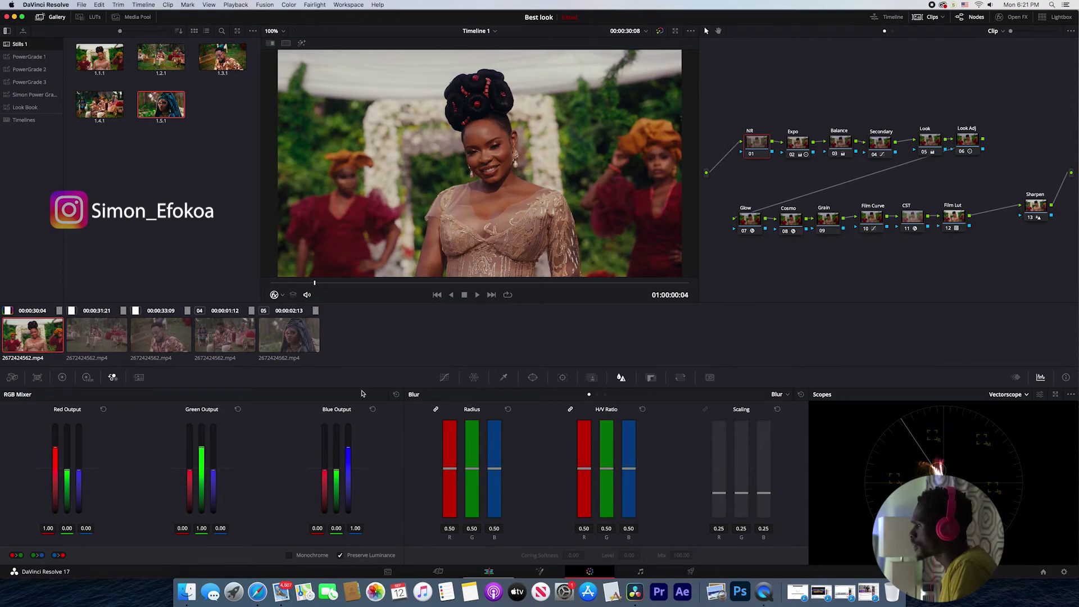
Give the NR node 1-frame temporal noise reduction with a 5.3 luma threshold, then select the Grain node.
{"action": "left_click", "coordinate": [139, 377]}
{"action": "left_click", "coordinate": [72, 430]}
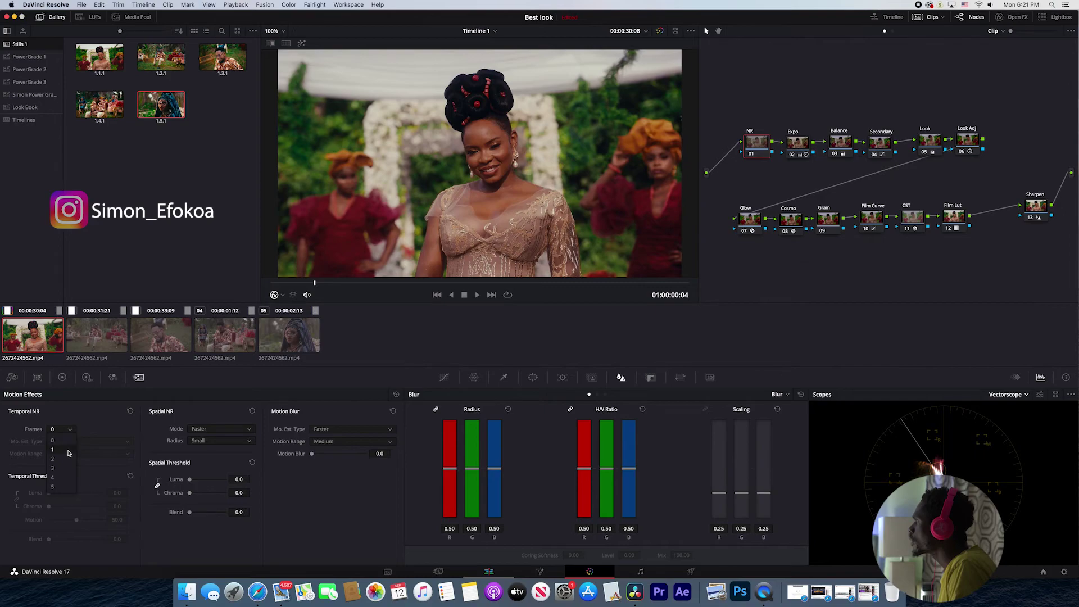
{"action": "left_click", "coordinate": [66, 451]}
{"action": "left_click_drag", "start_coordinate": [51, 493], "coordinate": [52, 494]}
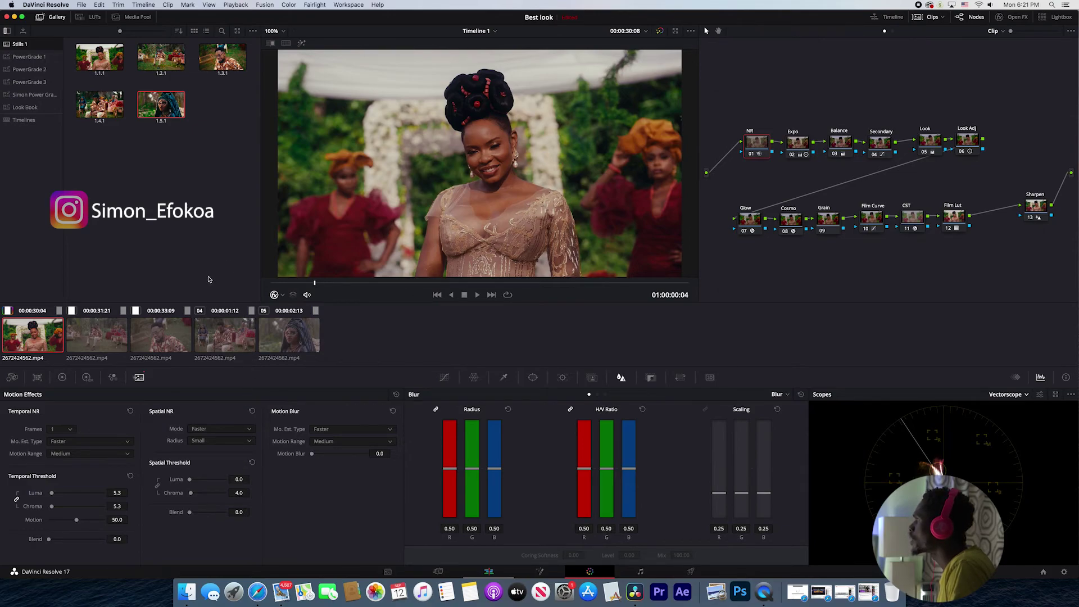
{"action": "left_click", "coordinate": [827, 222]}
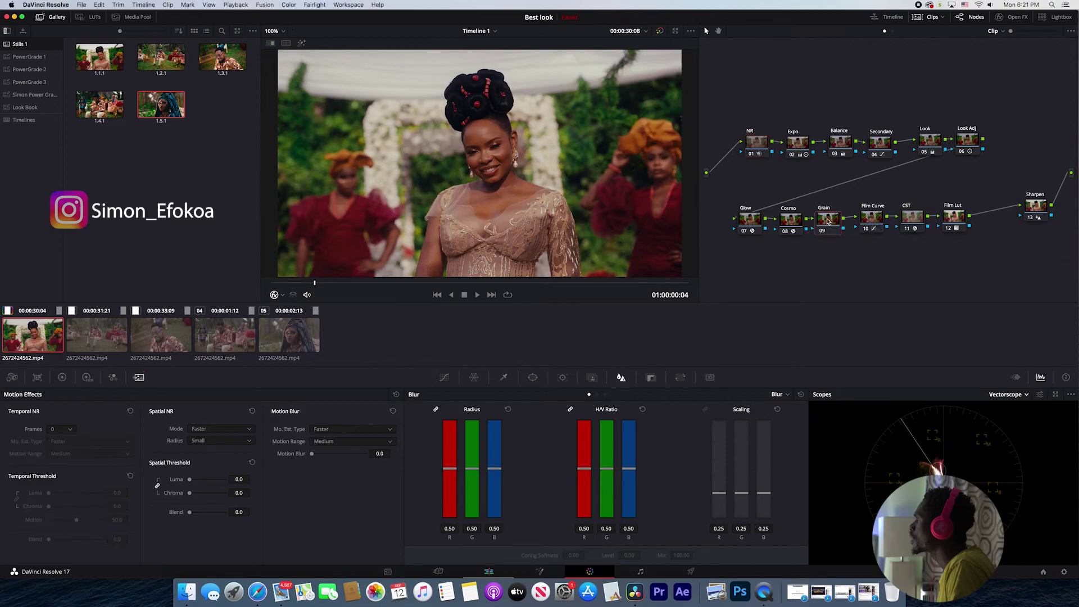
Search the effects library for 'grain' and apply Film Grain to the Grain node.
{"action": "left_click", "coordinate": [1014, 17]}
{"action": "left_click", "coordinate": [949, 48]}
{"action": "type", "text": "cos"}
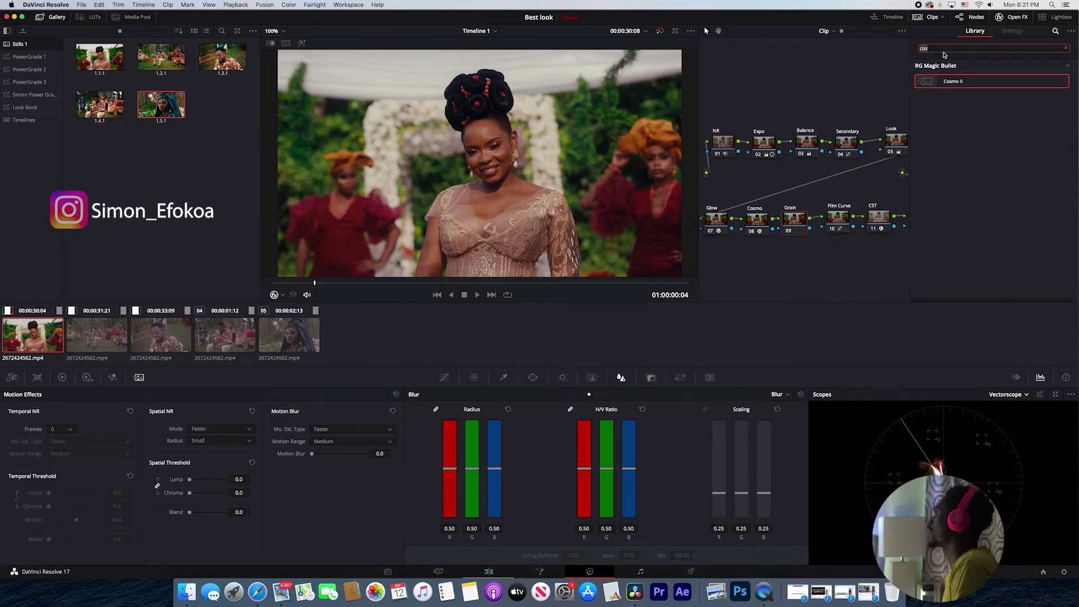
{"action": "key", "text": "BackSpace"}
{"action": "key", "text": "BackSpace"}
{"action": "key", "text": "BackSpace"}
{"action": "type", "text": "gr"}
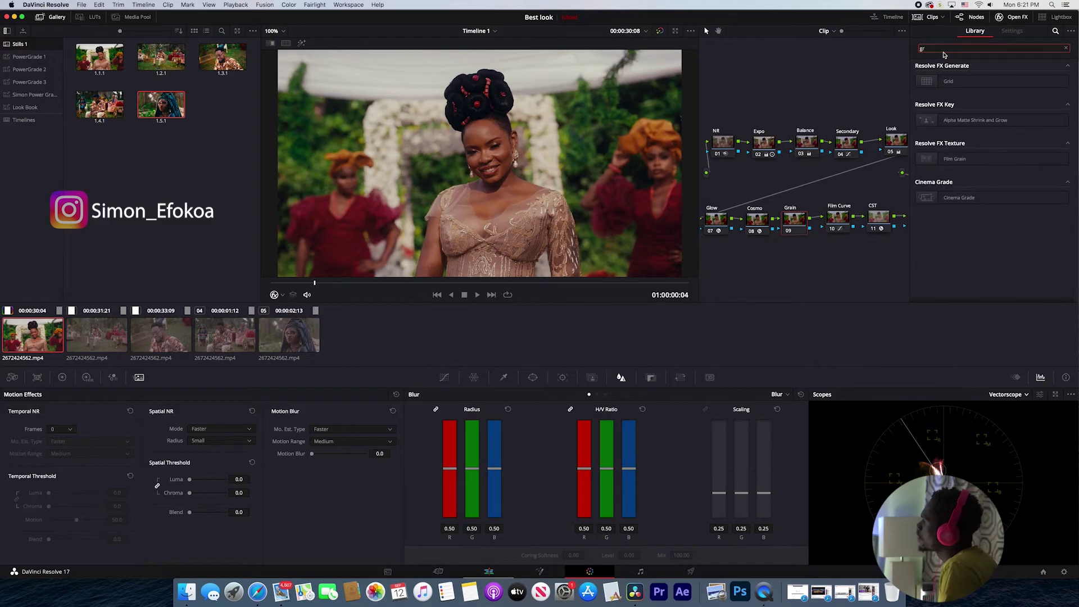
{"action": "type", "text": "ain"}
{"action": "left_click_drag", "start_coordinate": [955, 81], "coordinate": [811, 228]}
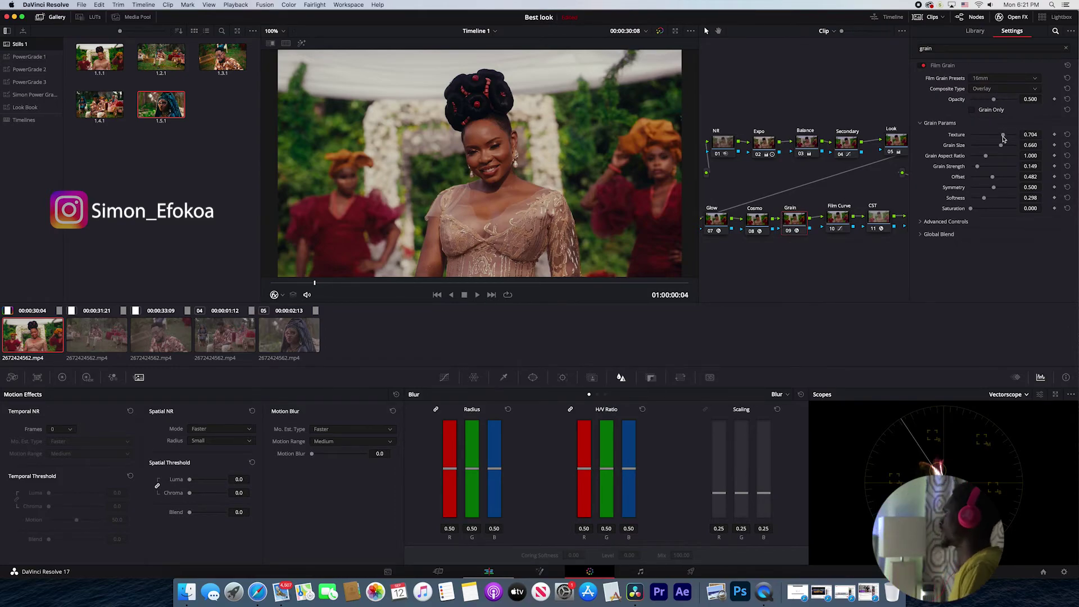
Raise Film Grain strength to 0.266 and set its global blend to 0.743.
{"action": "left_click_drag", "start_coordinate": [984, 168], "coordinate": [984, 167]}
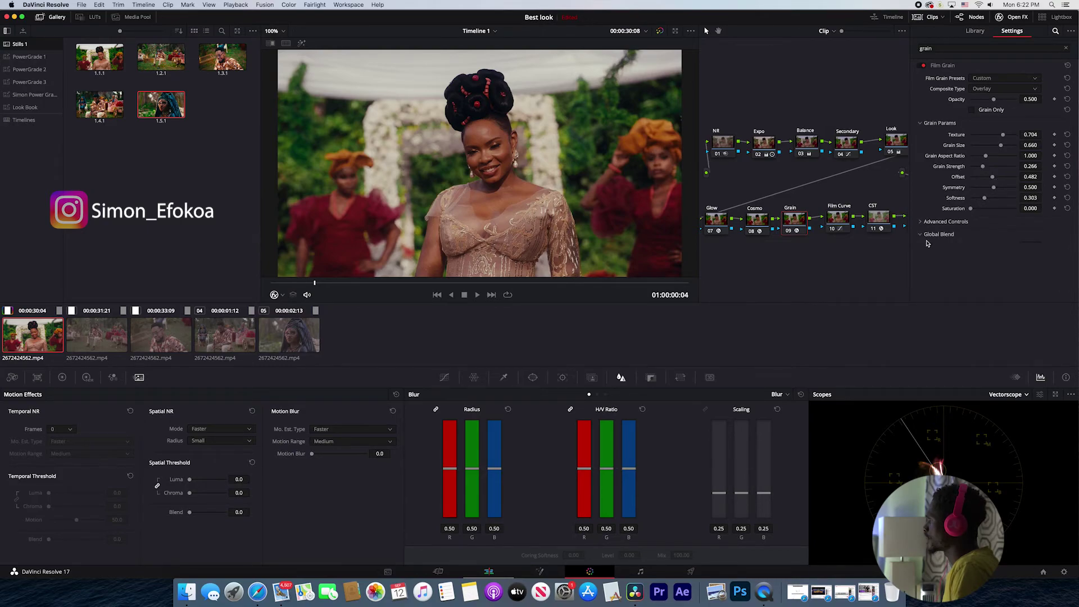
{"action": "left_click_drag", "start_coordinate": [1015, 247], "coordinate": [1006, 249]}
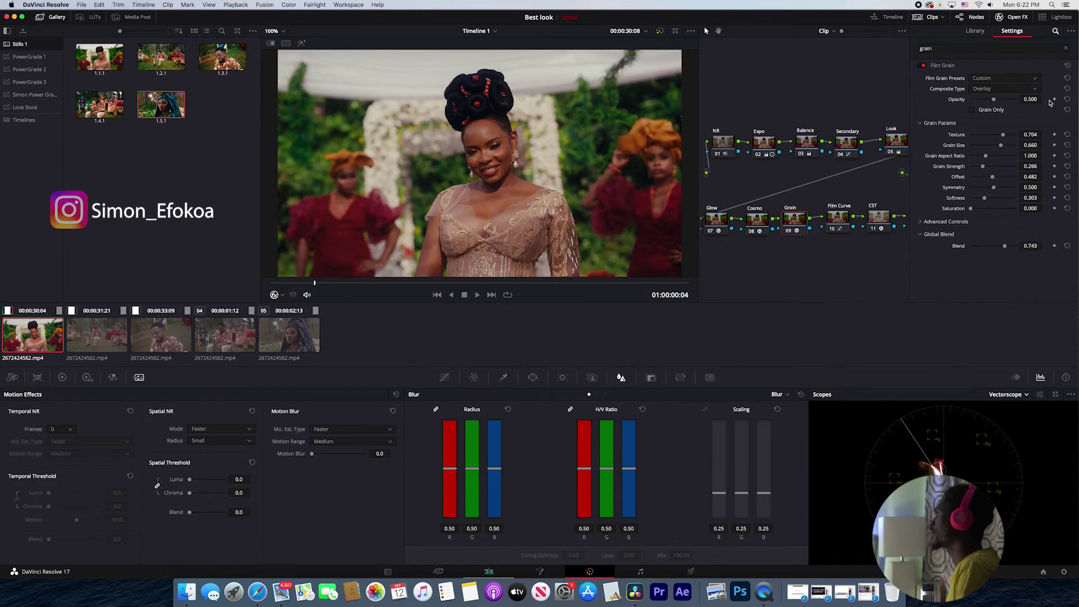
{"action": "left_click", "coordinate": [1017, 17]}
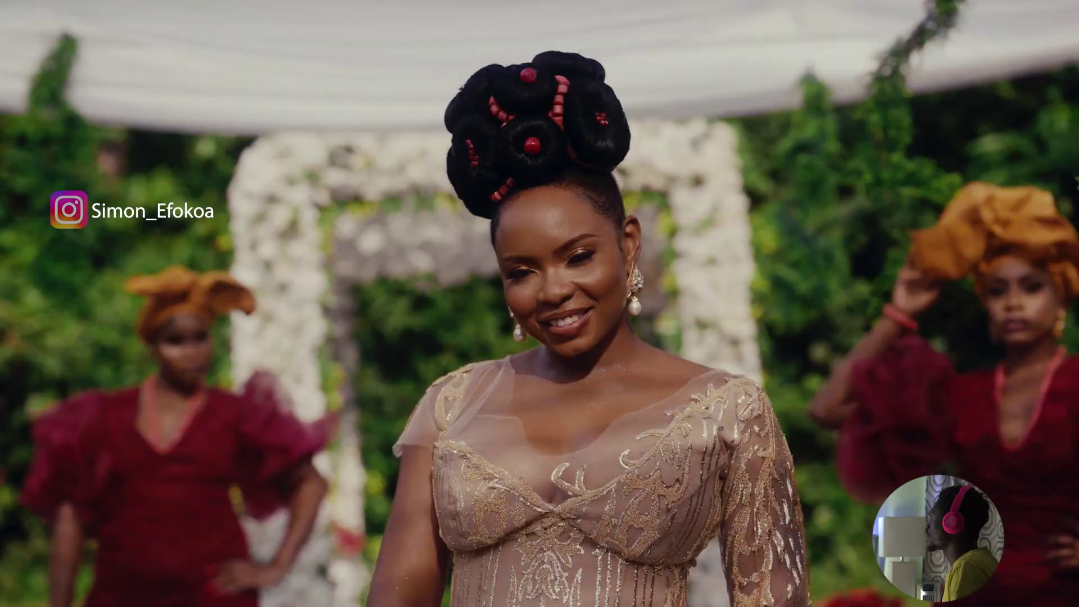
Leave the full-screen preview and raise the Sharpen node's blur radius to 0.48.
{"action": "mouse_move", "coordinate": [813, 142]}
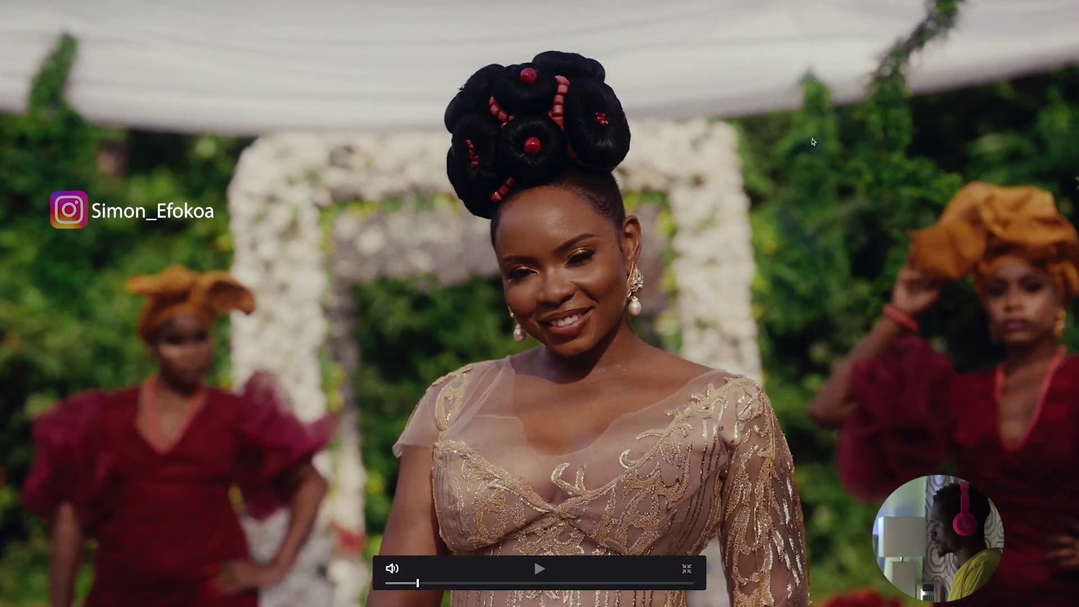
{"action": "key", "text": "Escape"}
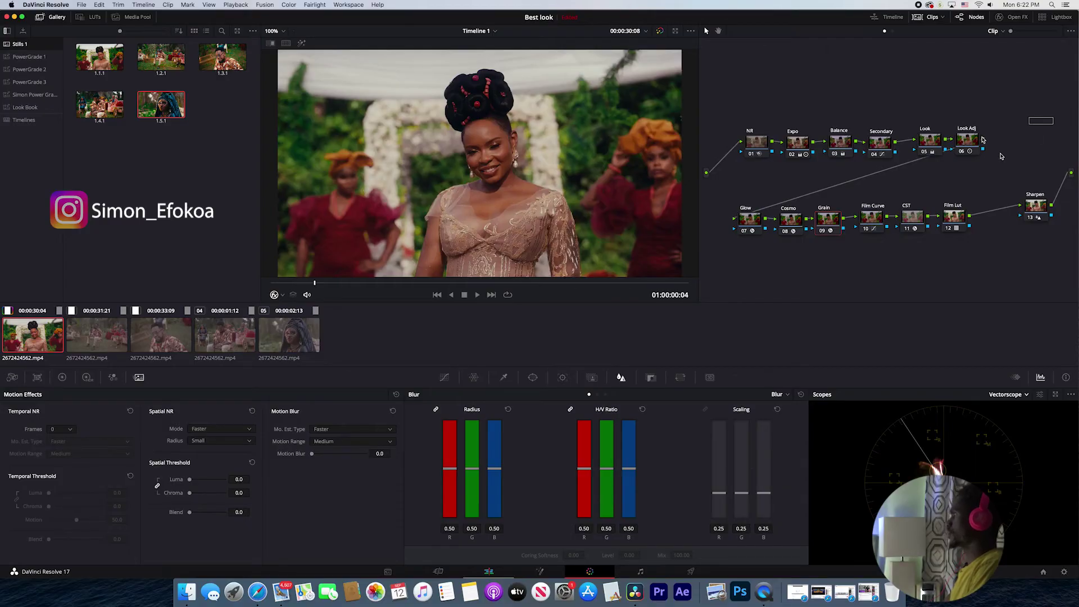
{"action": "left_click_drag", "start_coordinate": [1053, 119], "coordinate": [877, 178]}
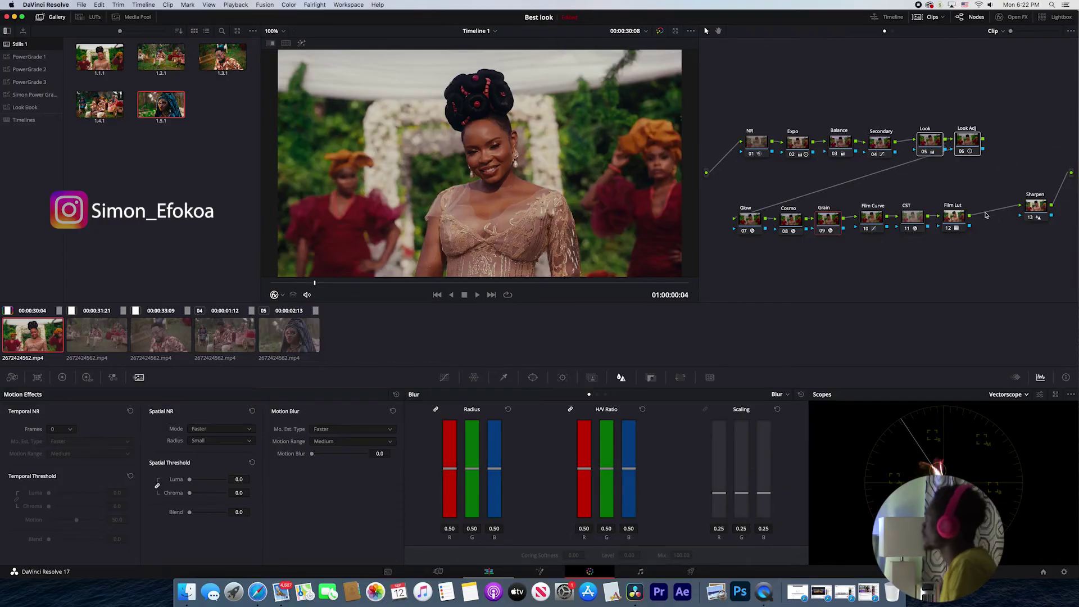
{"action": "left_click", "coordinate": [1035, 205]}
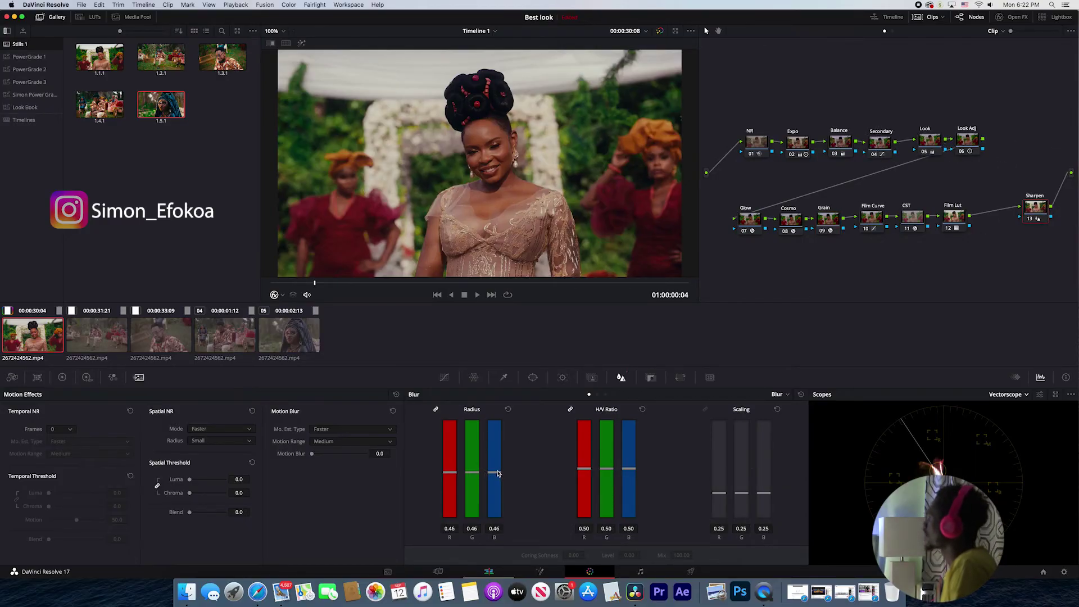
{"action": "left_click_drag", "start_coordinate": [497, 474], "coordinate": [496, 473]}
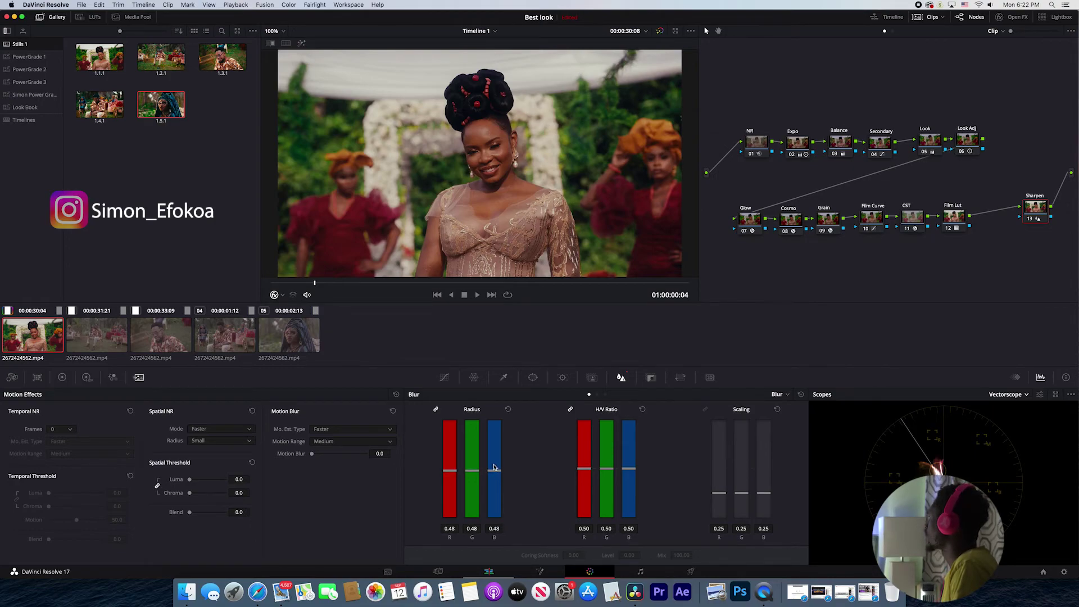
Preview the grade full screen with Cmd+F, then return to the Color page.
{"action": "key", "text": "super+f"}
{"action": "key", "text": "Escape"}
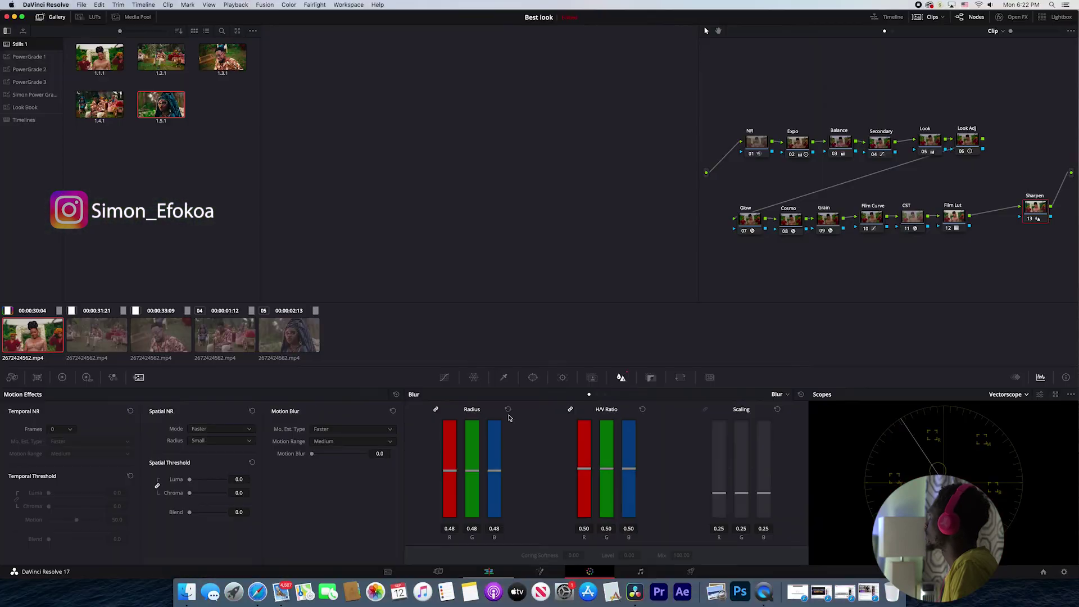
{"action": "key", "text": "super+f"}
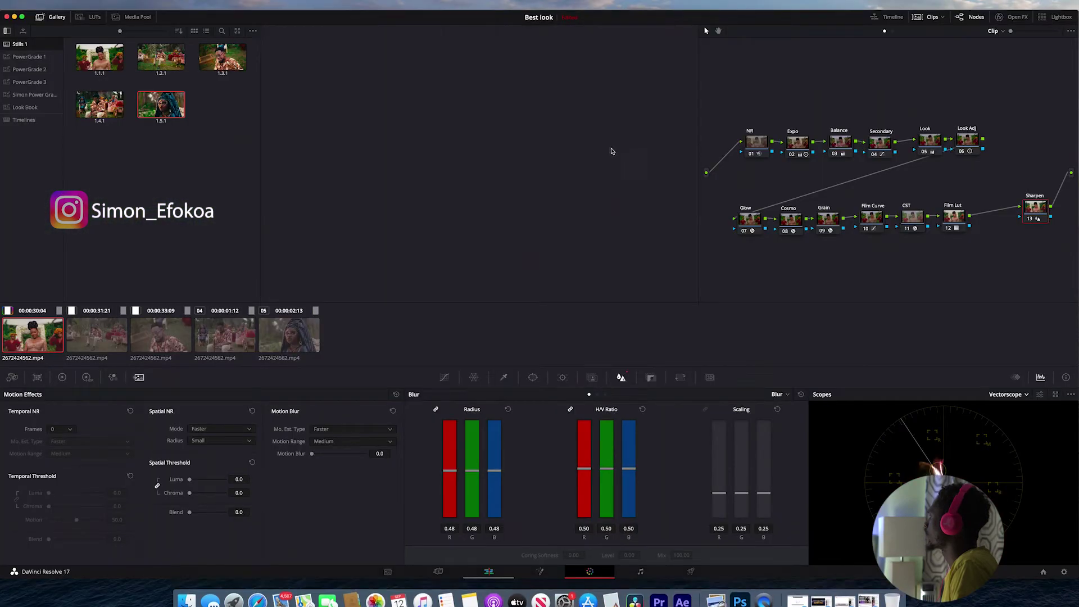
{"action": "key", "text": "Escape"}
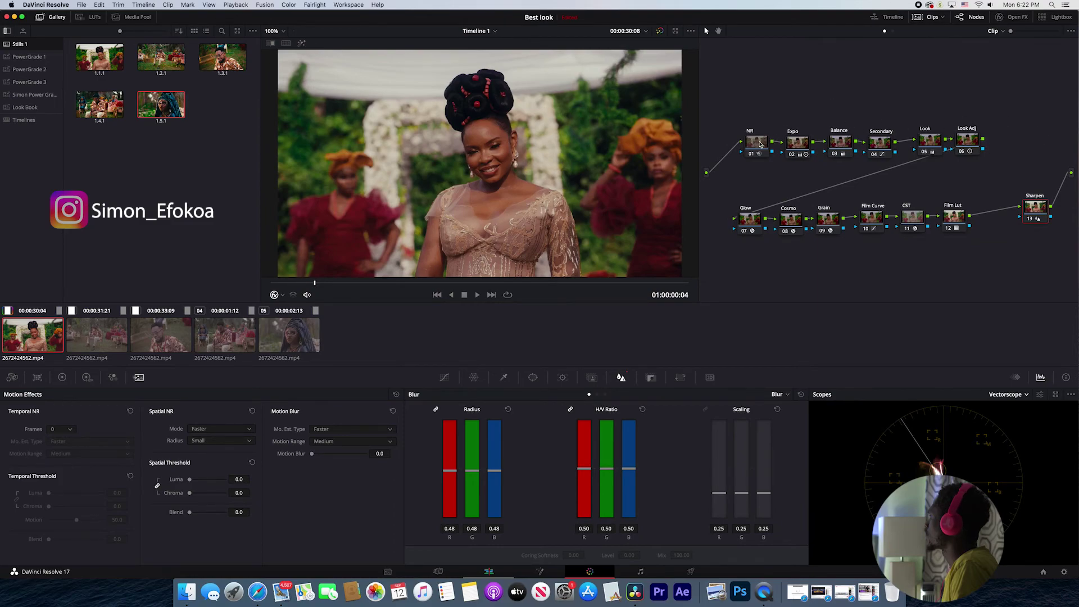
Nudge NR left and insert a new node labelled 'Window' before the Expo node.
{"action": "left_click_drag", "start_coordinate": [760, 144], "coordinate": [726, 143]}
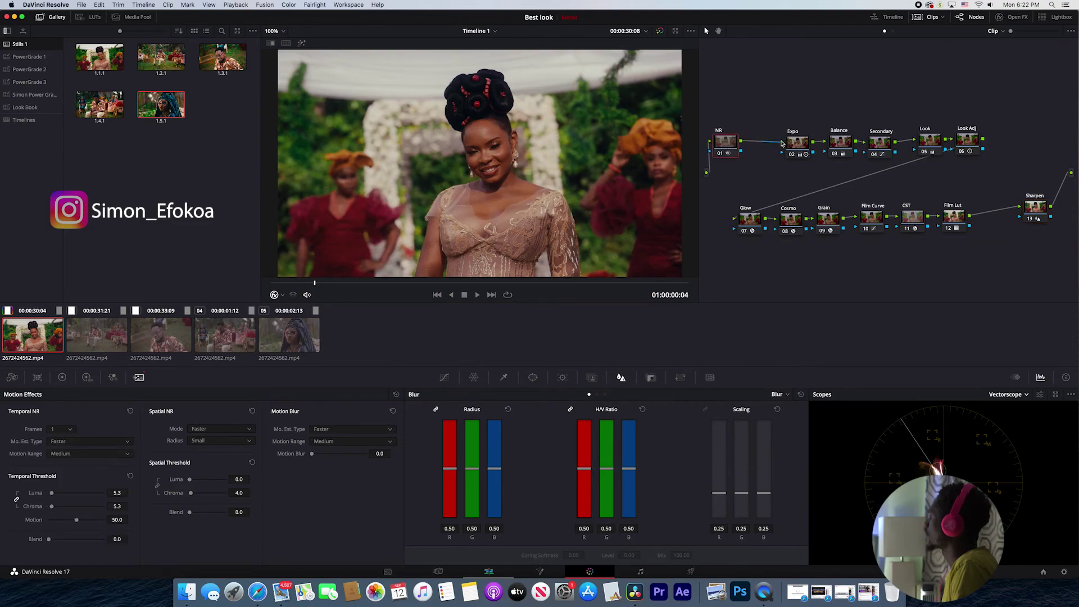
{"action": "right_click", "coordinate": [798, 142]}
{"action": "mouse_move", "coordinate": [820, 183]}
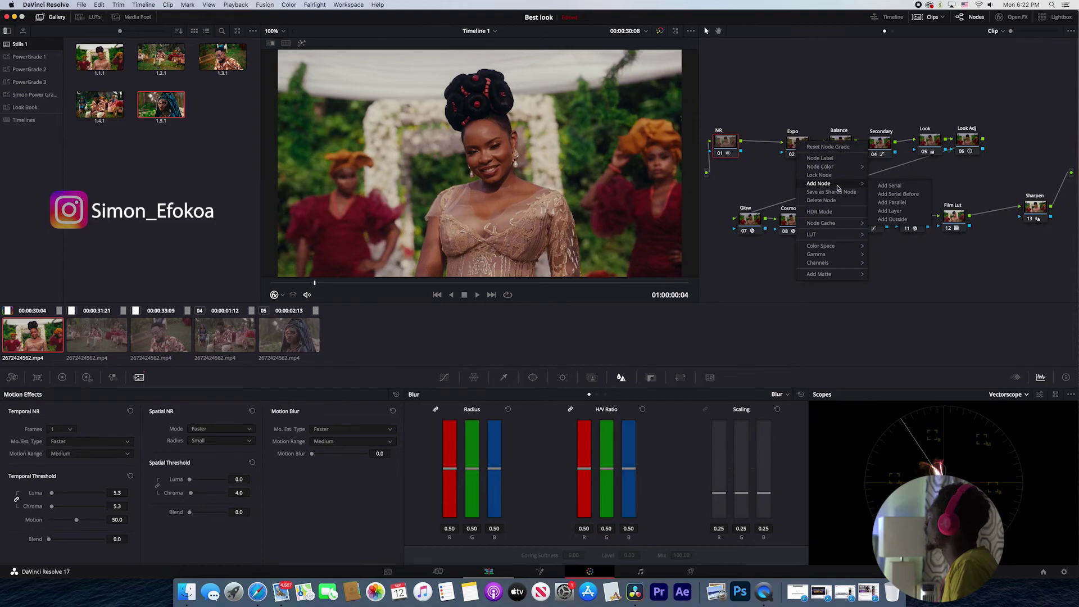
{"action": "left_click", "coordinate": [911, 195]}
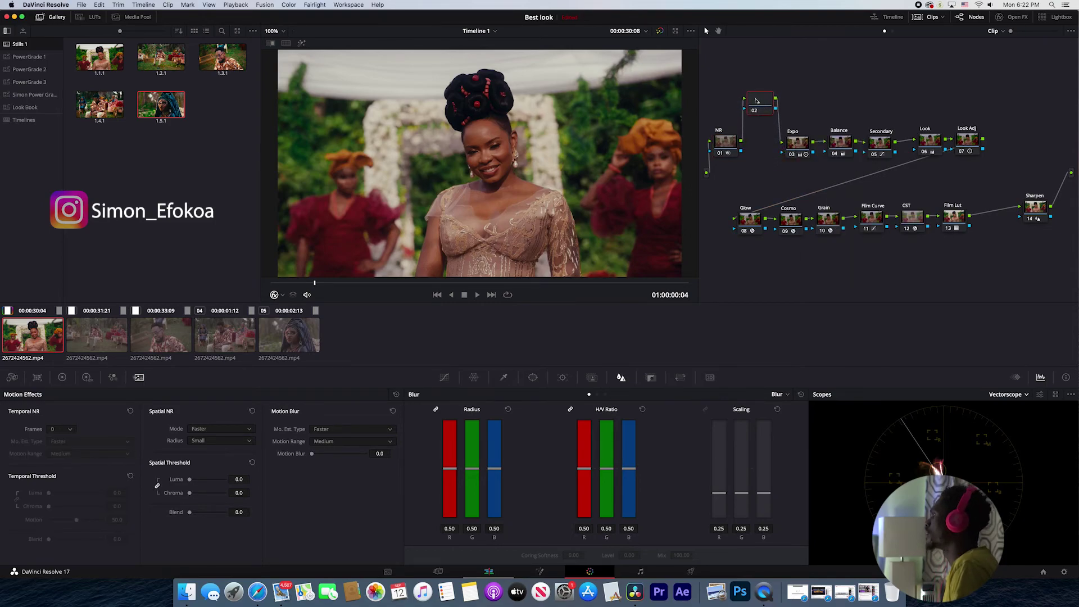
{"action": "right_click", "coordinate": [763, 101]}
{"action": "left_click", "coordinate": [781, 109]}
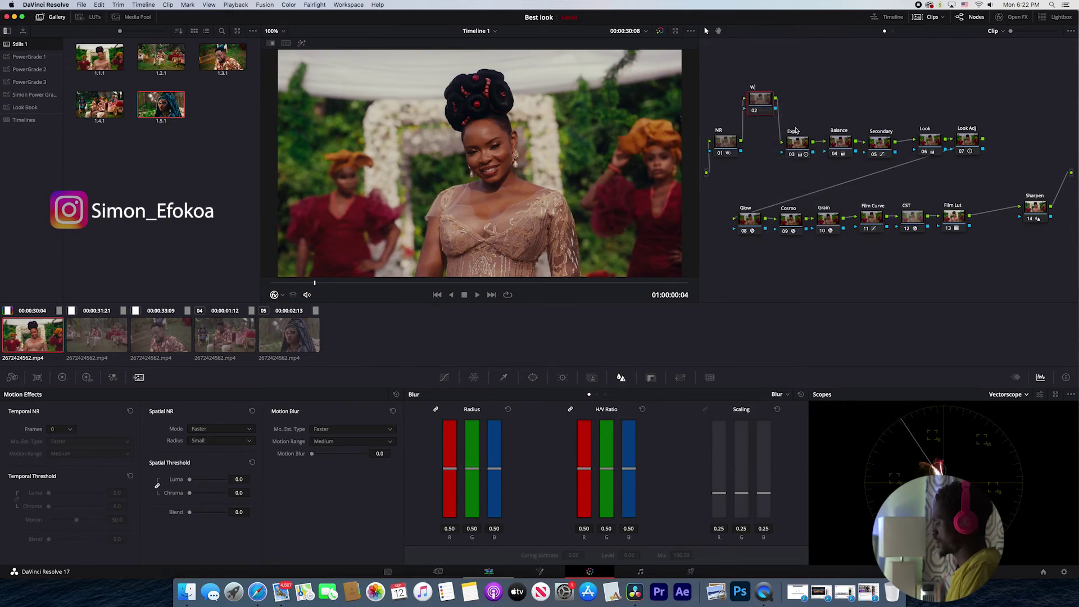
{"action": "type", "text": "Window"}
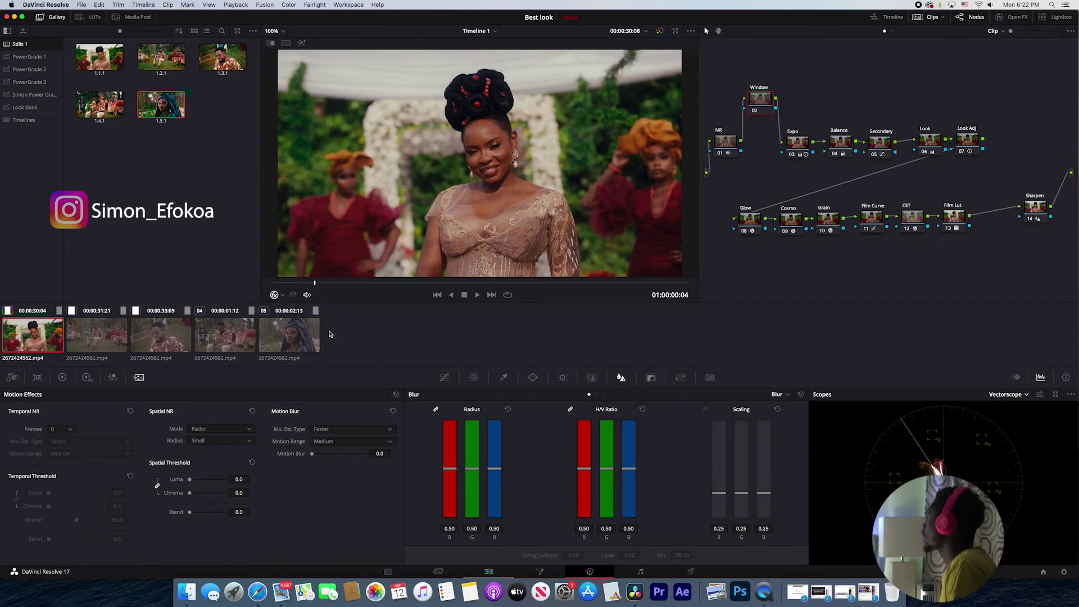
Add a circle window, enlarge it around the woman and rotate it about 15°.
{"action": "left_click", "coordinate": [533, 377]}
{"action": "left_click", "coordinate": [423, 454]}
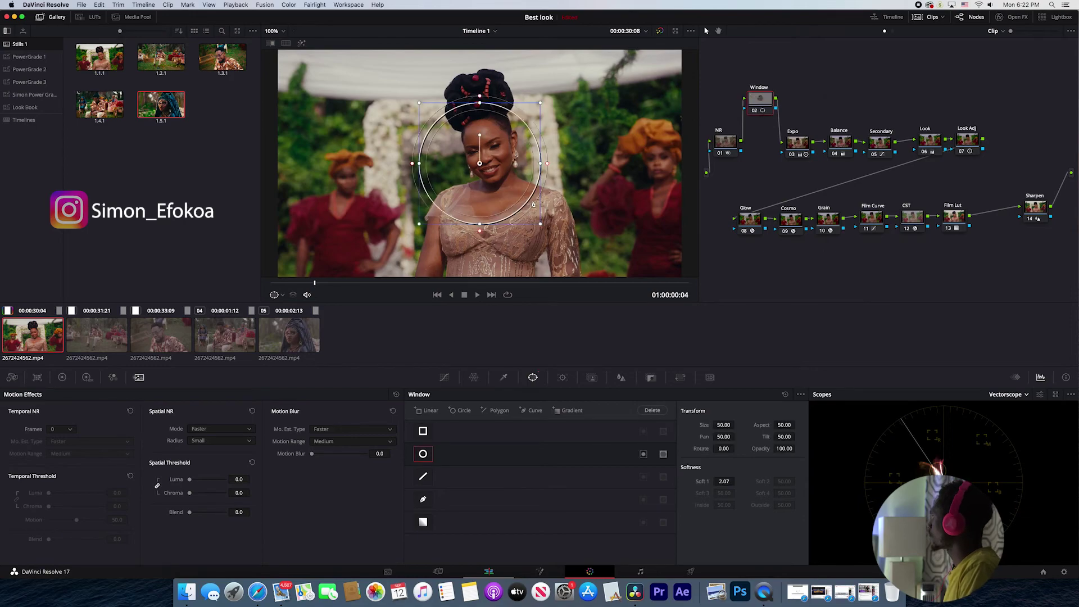
{"action": "left_click_drag", "start_coordinate": [541, 225], "coordinate": [606, 275]}
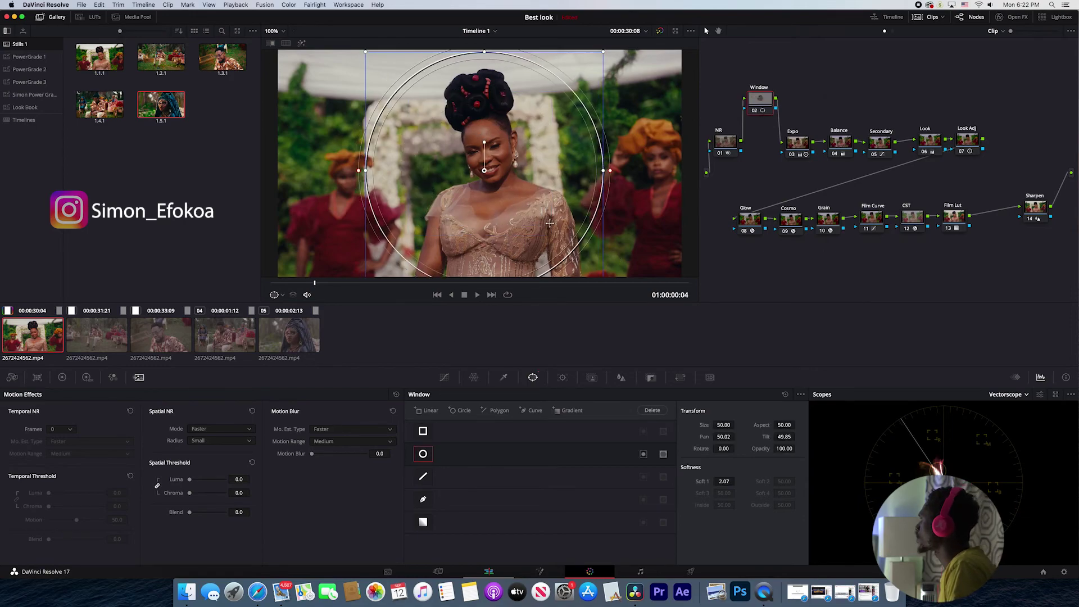
{"action": "left_click_drag", "start_coordinate": [530, 198], "coordinate": [538, 207]}
{"action": "left_click_drag", "start_coordinate": [489, 144], "coordinate": [495, 146]}
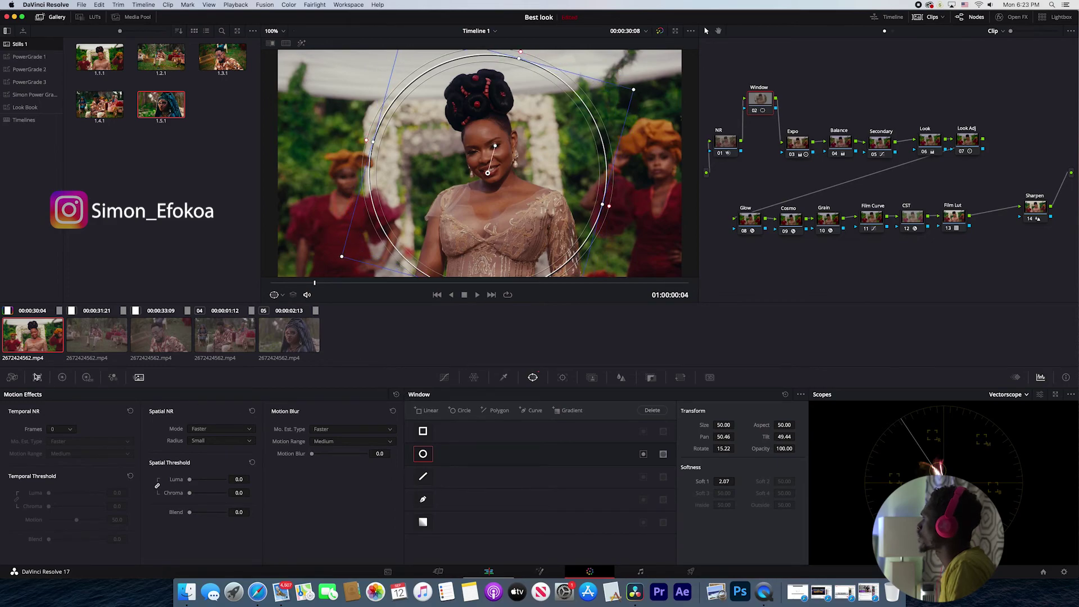
{"action": "left_click", "coordinate": [12, 377]}
{"action": "left_click", "coordinate": [444, 377]}
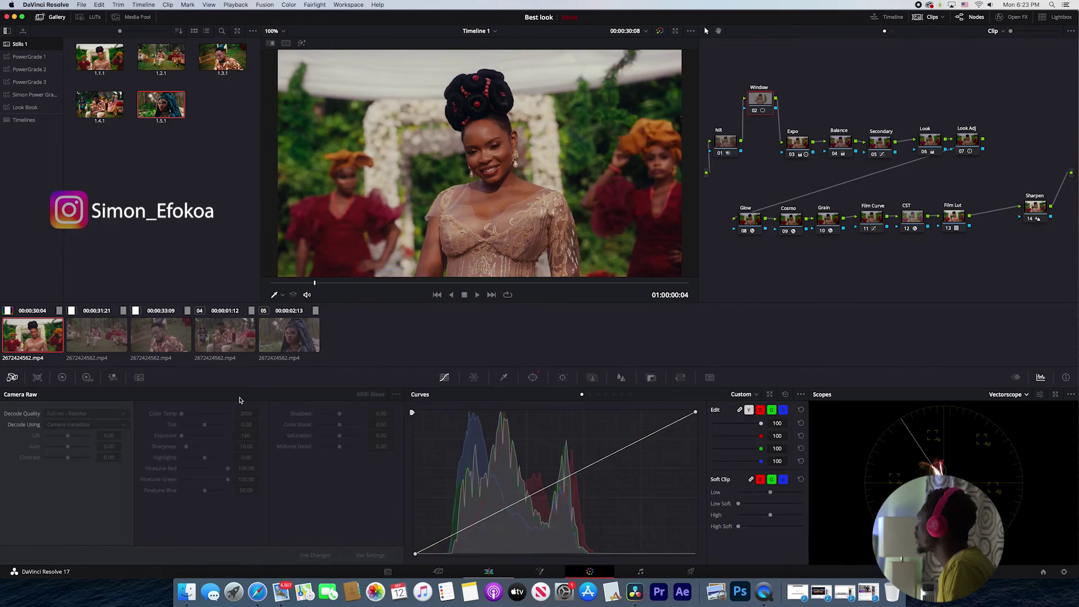
Lower the Window node's Gain wheel to 0.90.
{"action": "left_click", "coordinate": [62, 379]}
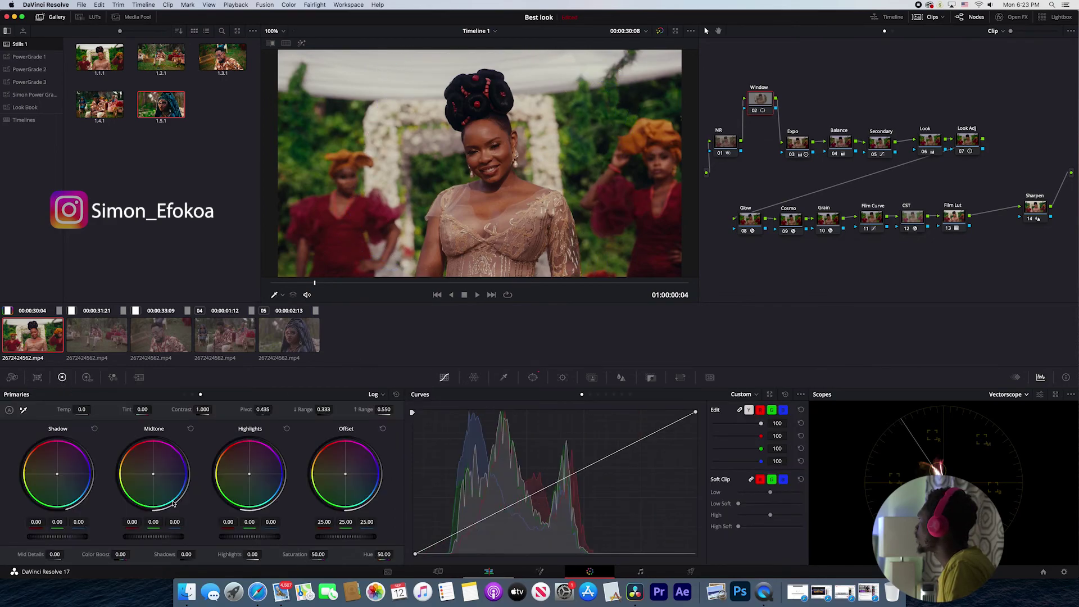
{"action": "left_click", "coordinate": [184, 394]}
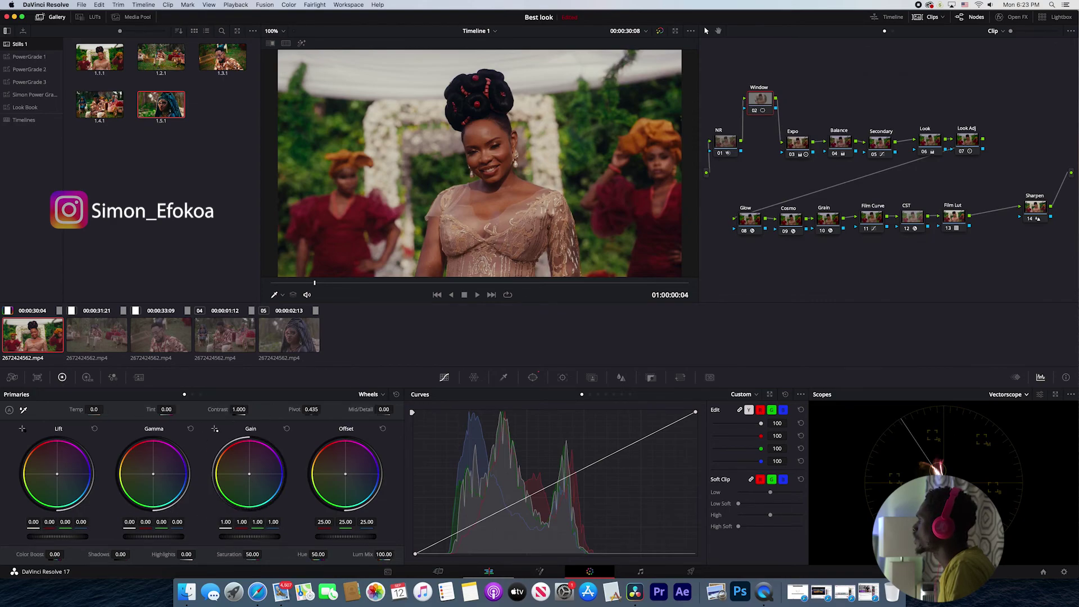
{"action": "left_click_drag", "start_coordinate": [249, 536], "coordinate": [230, 536]}
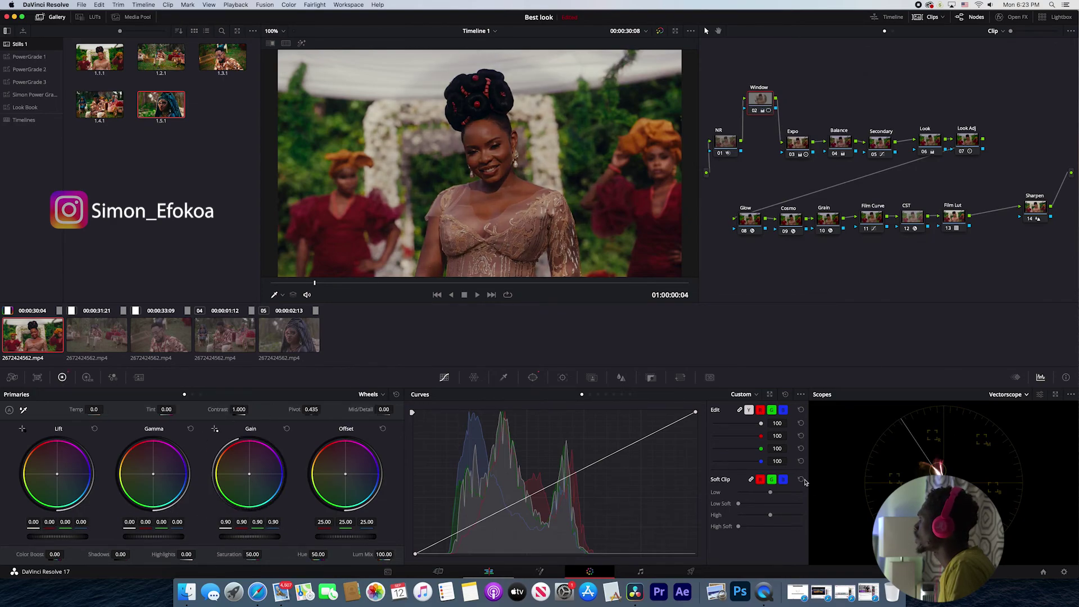
Invert the circle window and set its softness to 50.
{"action": "left_click", "coordinate": [651, 377]}
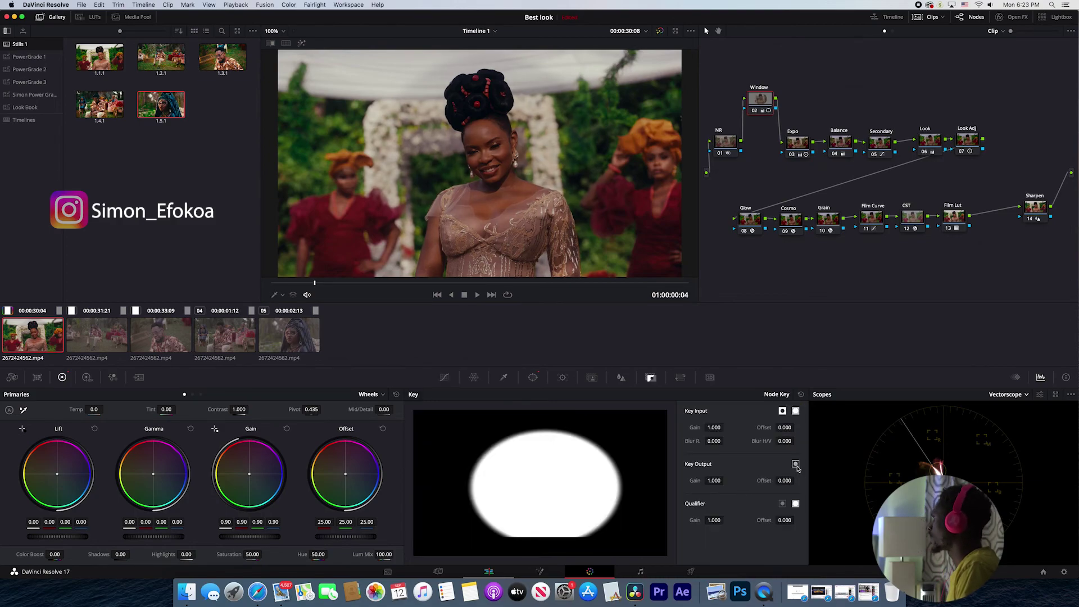
{"action": "left_click", "coordinate": [533, 377]}
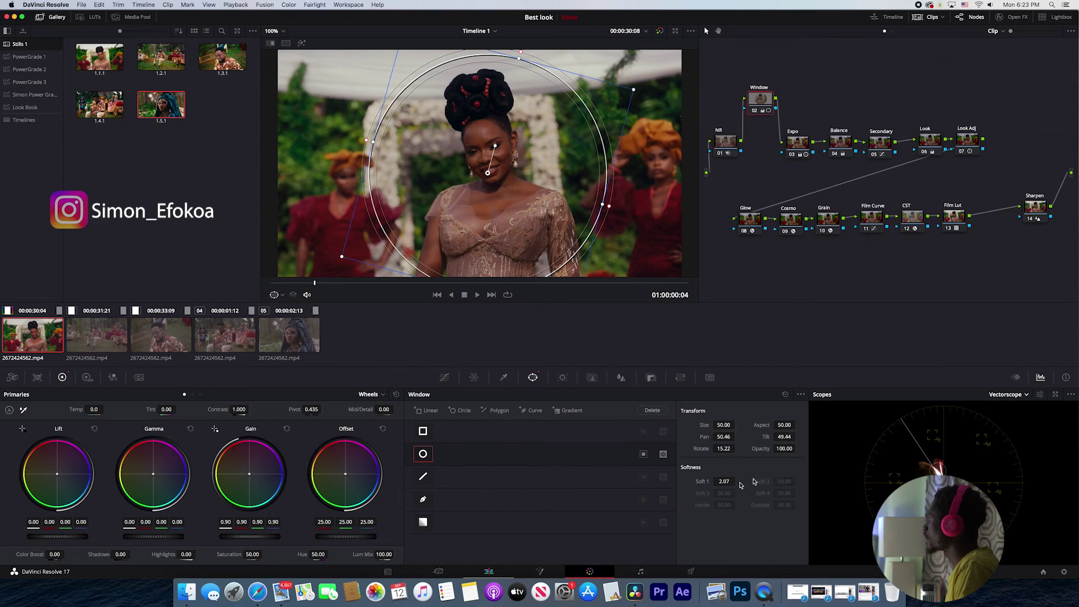
{"action": "left_click", "coordinate": [641, 454]}
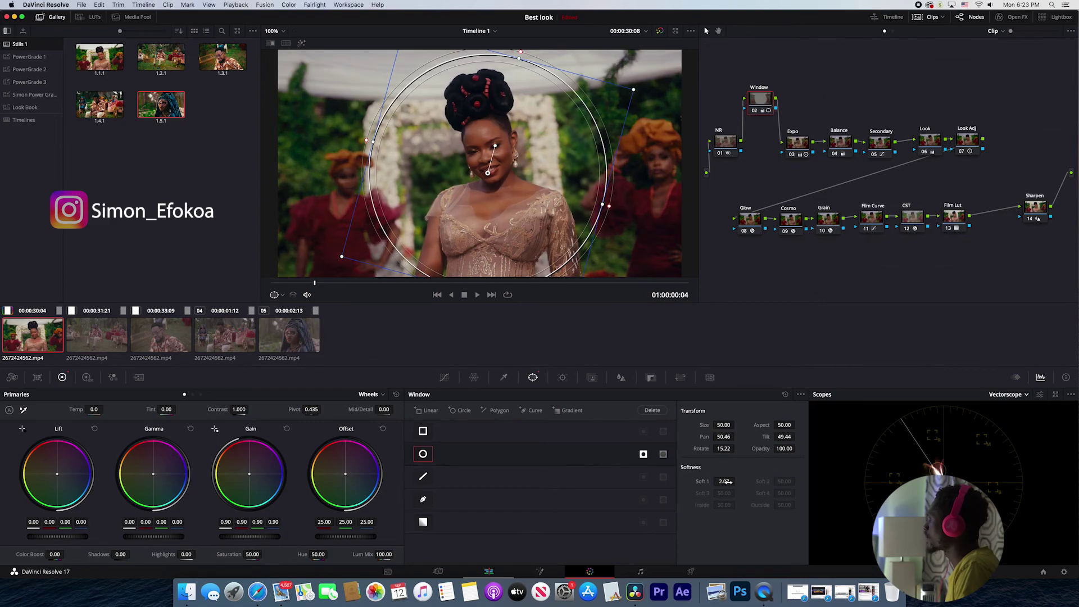
{"action": "left_click", "coordinate": [725, 481]}
{"action": "type", "text": "50"}
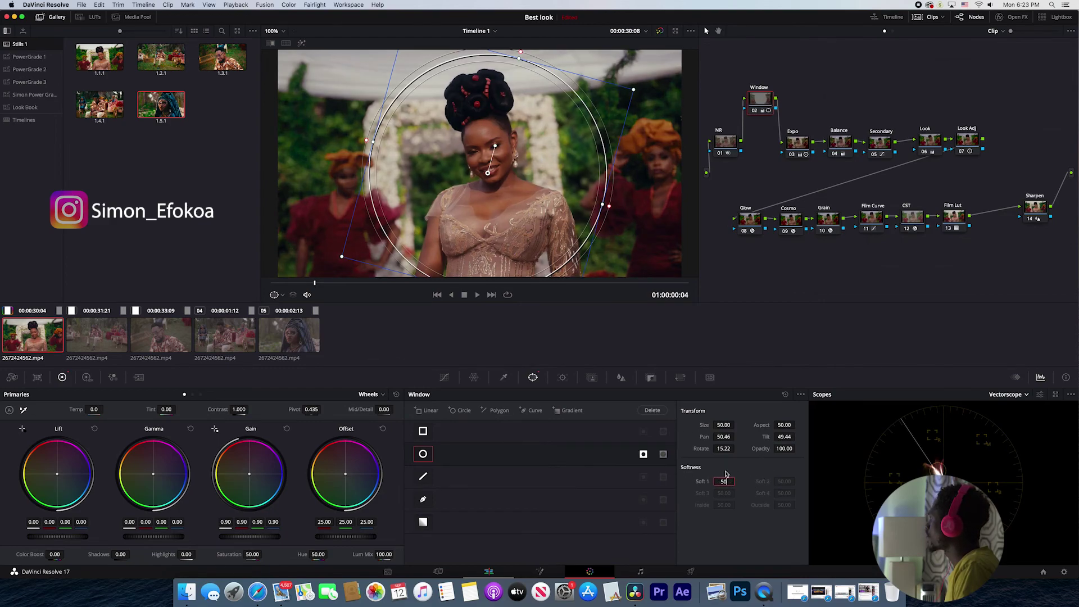
{"action": "key", "text": "Return"}
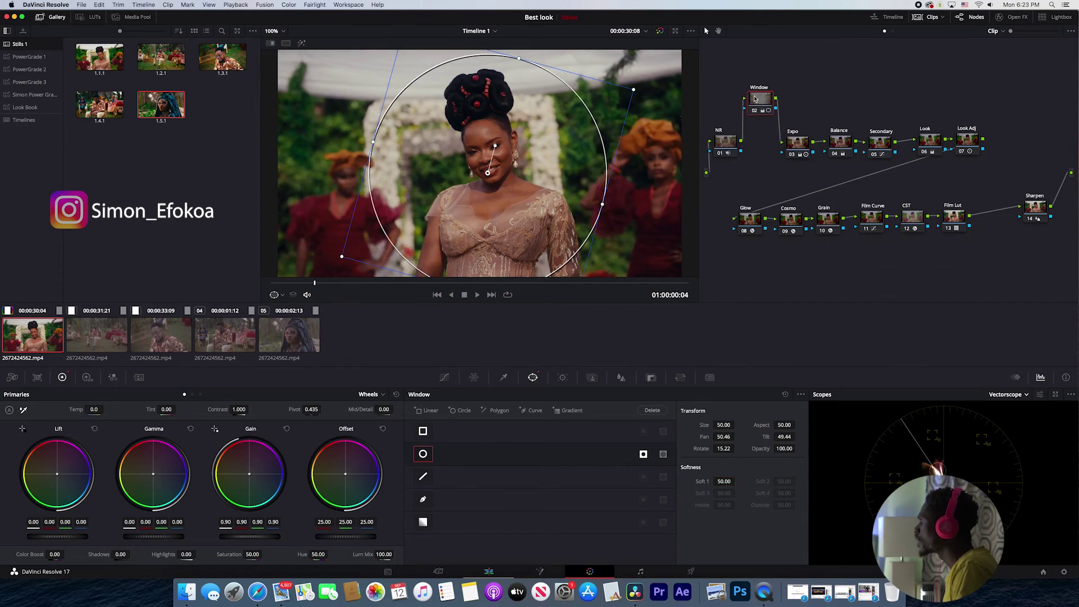
Reduce the vignette's key output gain to 0.377.
{"action": "left_click", "coordinate": [651, 377]}
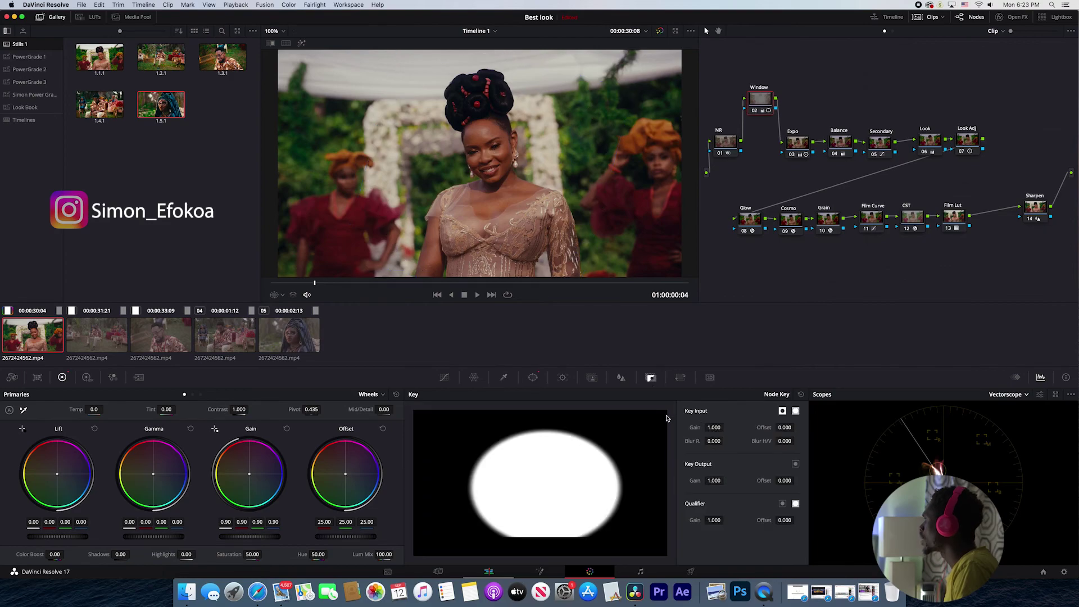
{"action": "mouse_move", "coordinate": [715, 481]}
{"action": "left_mouse_down"}
{"action": "mouse_move", "coordinate": [725, 481]}
{"action": "mouse_move", "coordinate": [712, 480]}
{"action": "left_mouse_up"}
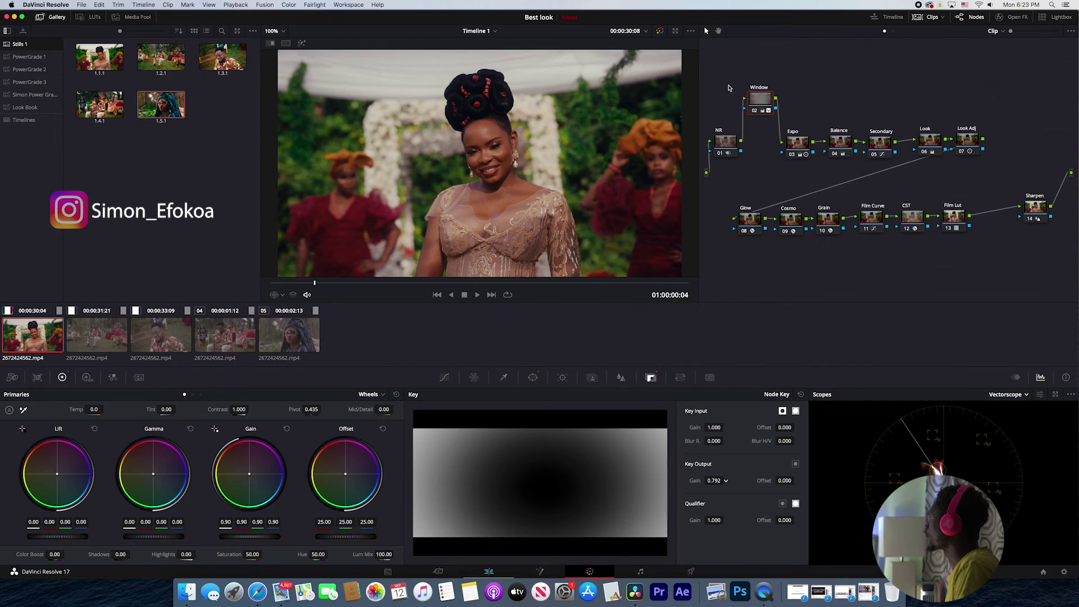
{"action": "mouse_move", "coordinate": [713, 480]}
{"action": "left_mouse_down"}
{"action": "mouse_move", "coordinate": [702, 480]}
{"action": "mouse_move", "coordinate": [730, 480]}
{"action": "left_mouse_up"}
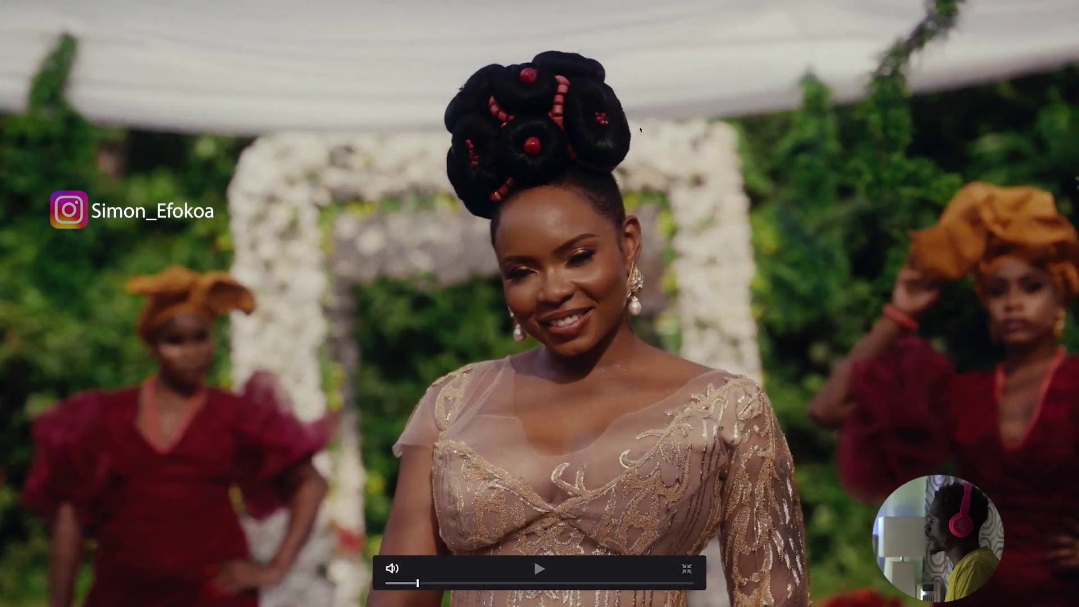
Exit the preview, scrub the clip, and show Log wheels on the Look Adj node.
{"action": "key", "text": "Escape"}
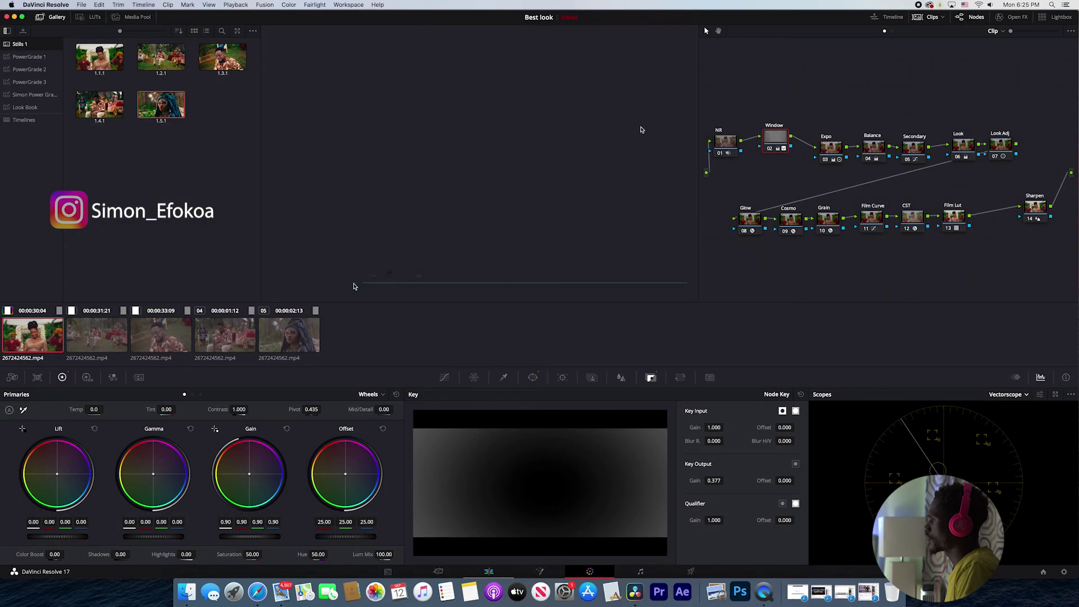
{"action": "left_click_drag", "start_coordinate": [377, 285], "coordinate": [230, 285]}
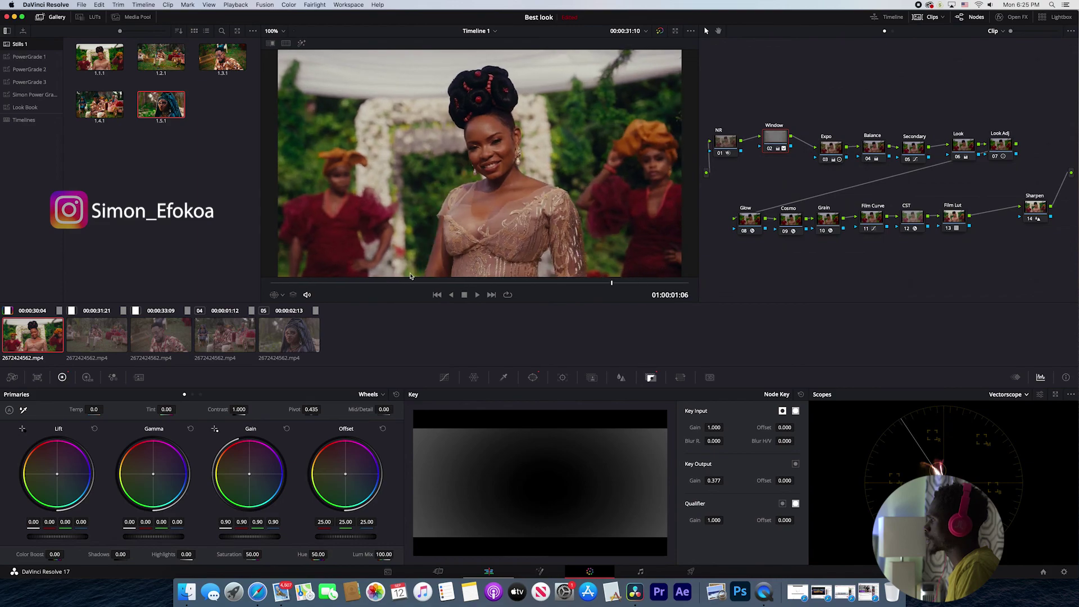
{"action": "left_click", "coordinate": [445, 276]}
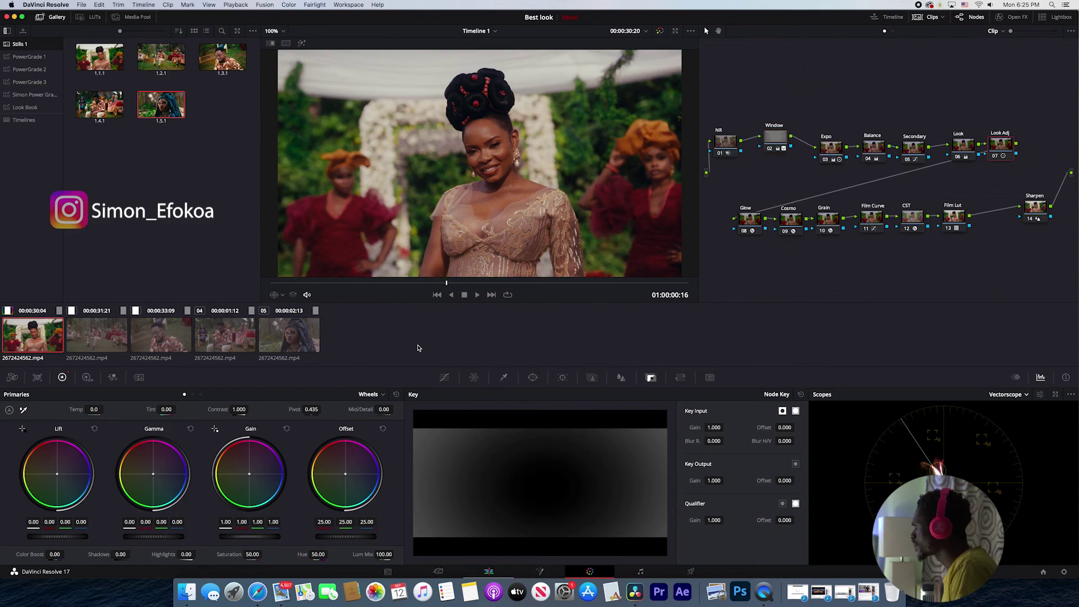
{"action": "left_click", "coordinate": [1000, 145]}
{"action": "left_click", "coordinate": [201, 394]}
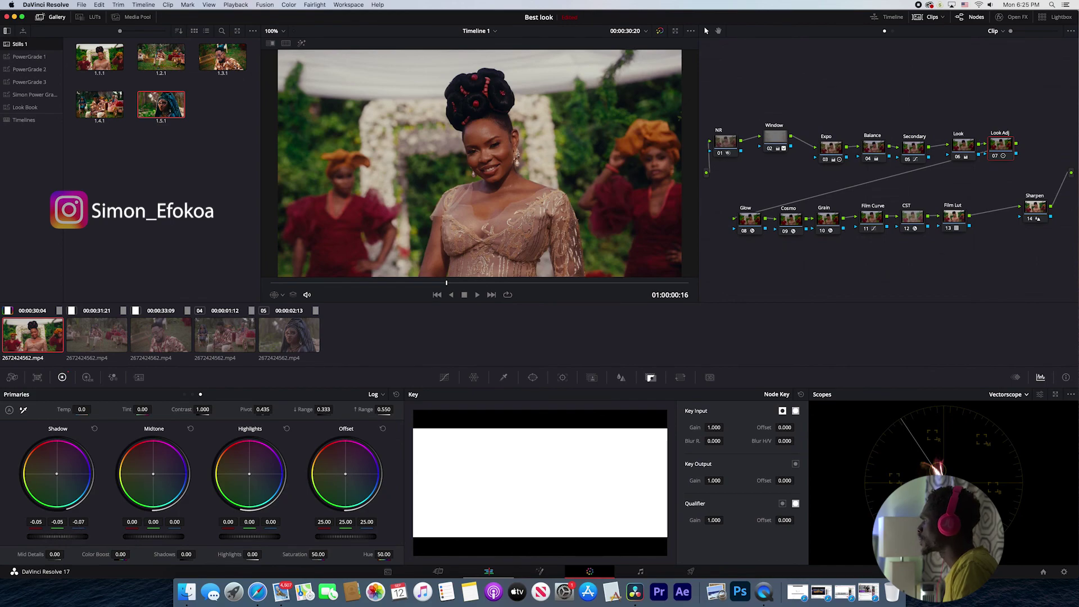
Nudge Look Adj shadows to -0.05, -0.05, -0.07 and compare the grade against the original.
{"action": "left_click_drag", "start_coordinate": [57, 535], "coordinate": [54, 536]}
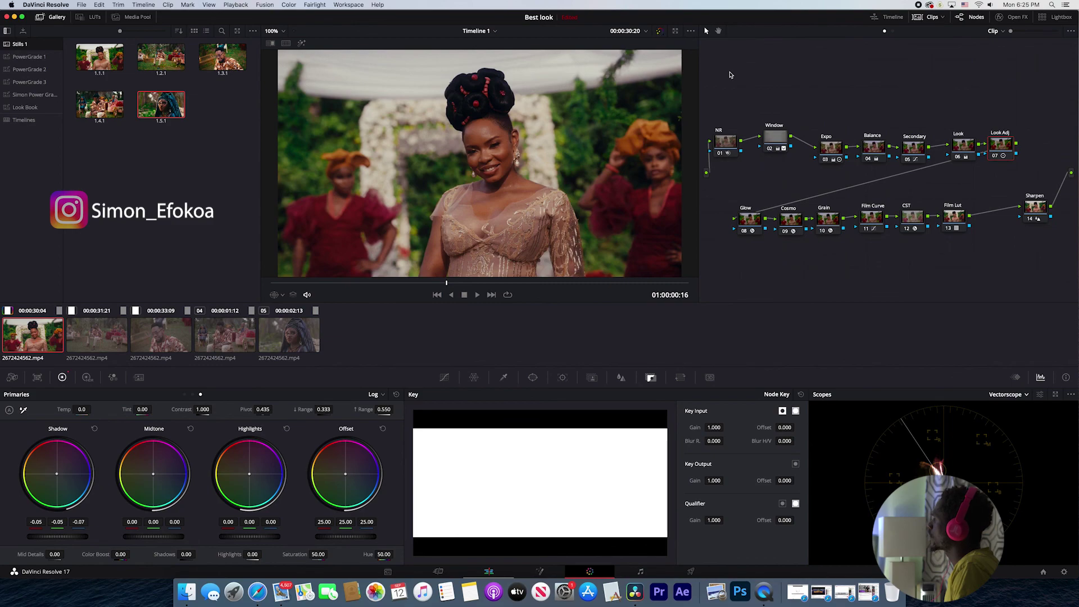
{"action": "left_click", "coordinate": [659, 31]}
{"action": "left_click", "coordinate": [660, 32]}
{"action": "left_click", "coordinate": [659, 31]}
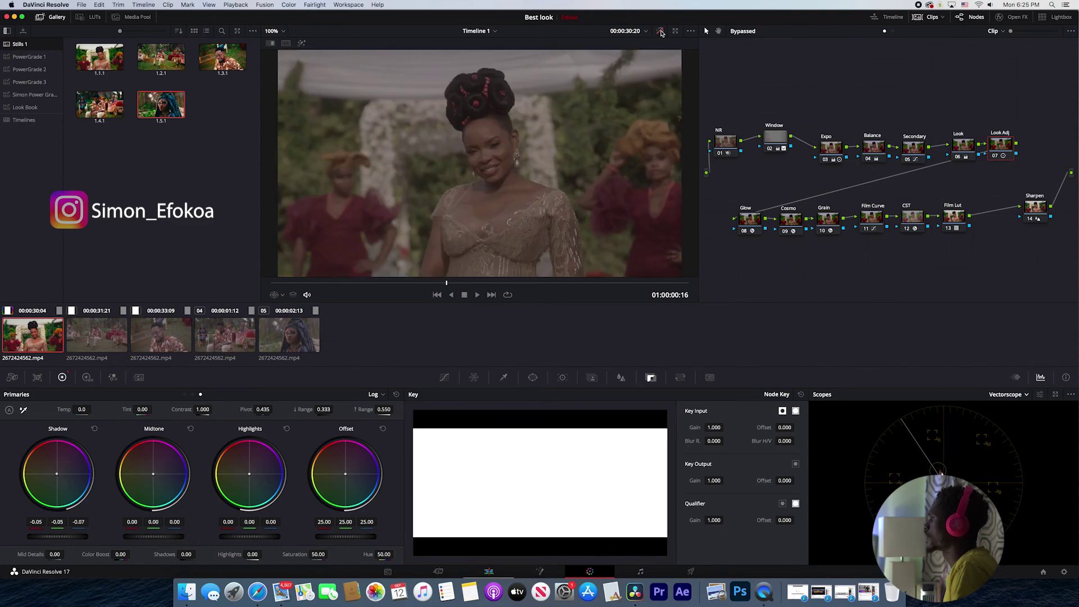
{"action": "left_click", "coordinate": [660, 32]}
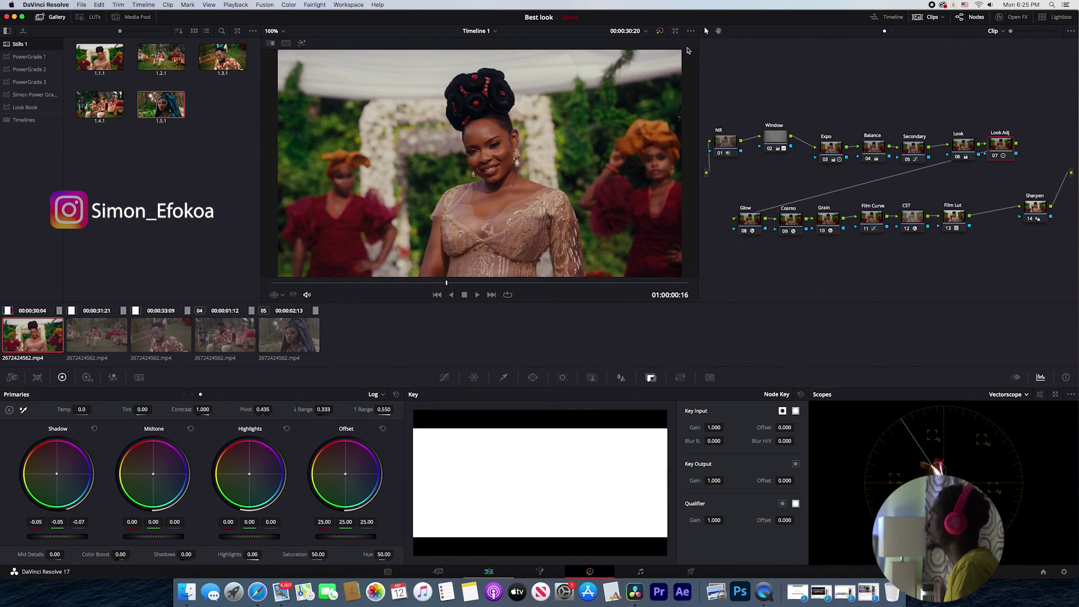
{"action": "left_click", "coordinate": [660, 31]}
{"action": "left_click", "coordinate": [660, 32]}
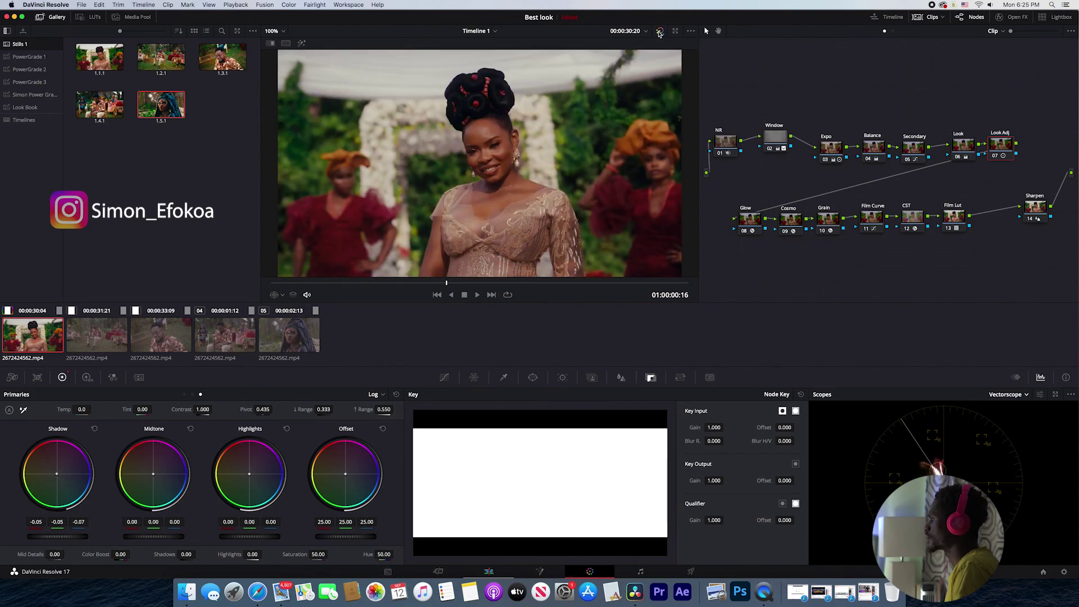
Scrub through the clip and preview the finished grade full screen.
{"action": "left_click_drag", "start_coordinate": [433, 287], "coordinate": [545, 287]}
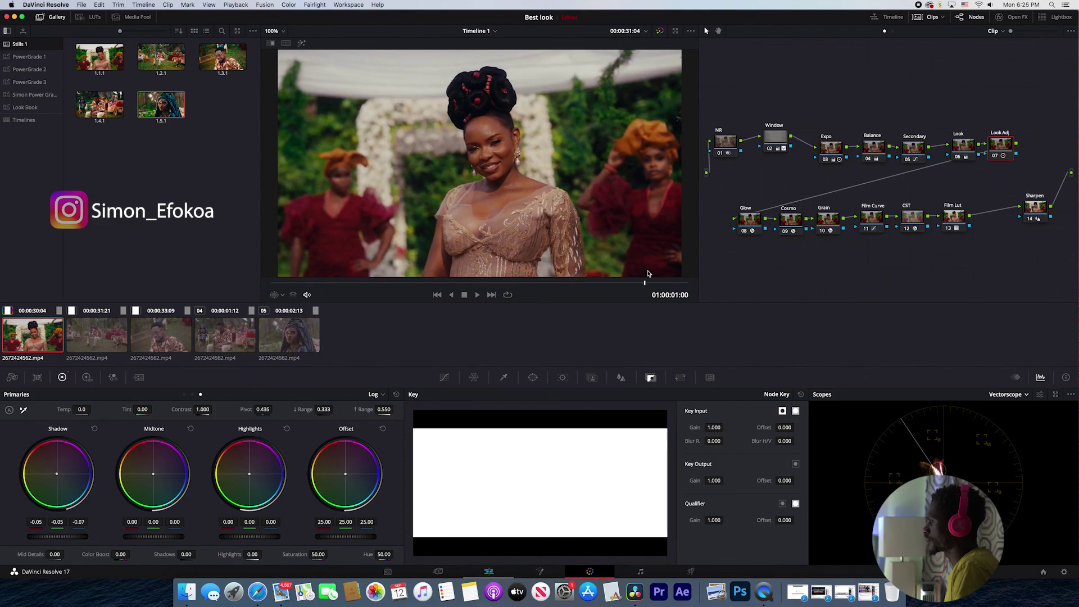
{"action": "key", "text": "Home"}
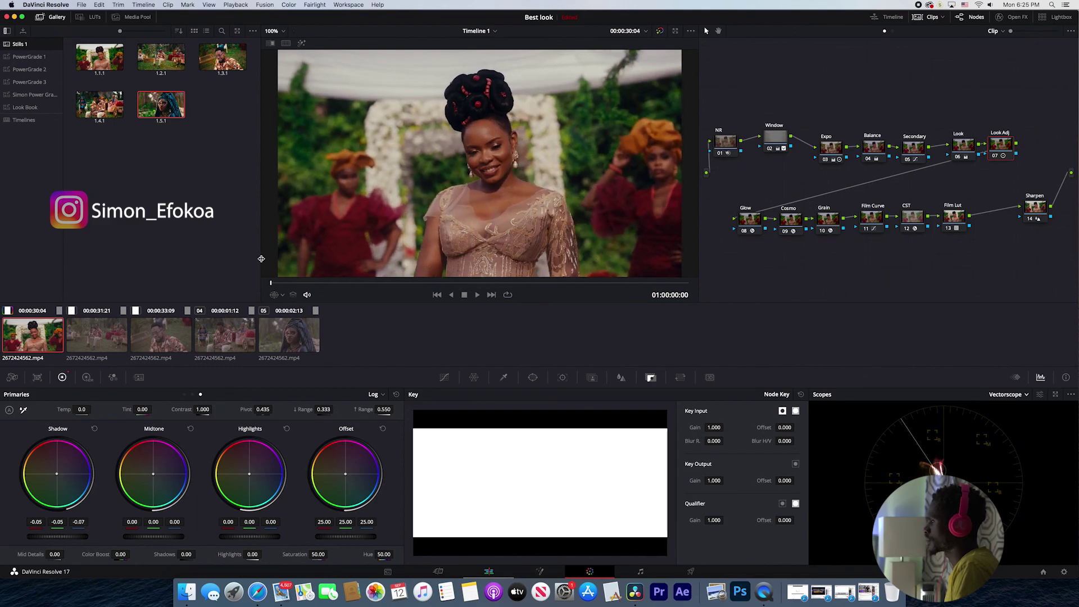
{"action": "left_click_drag", "start_coordinate": [277, 287], "coordinate": [320, 288]}
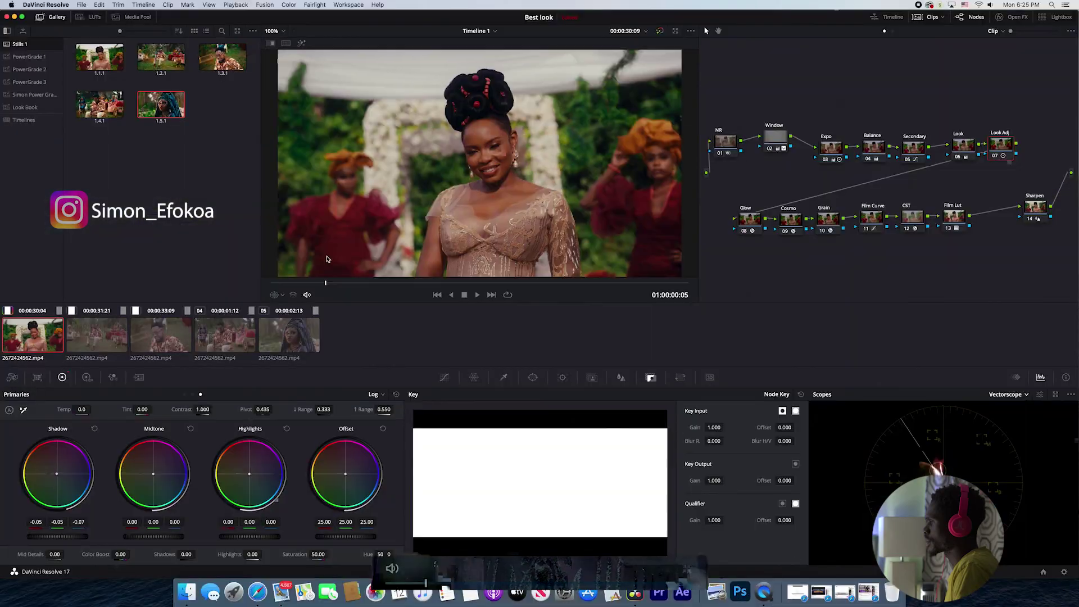
{"action": "key", "text": "super+f"}
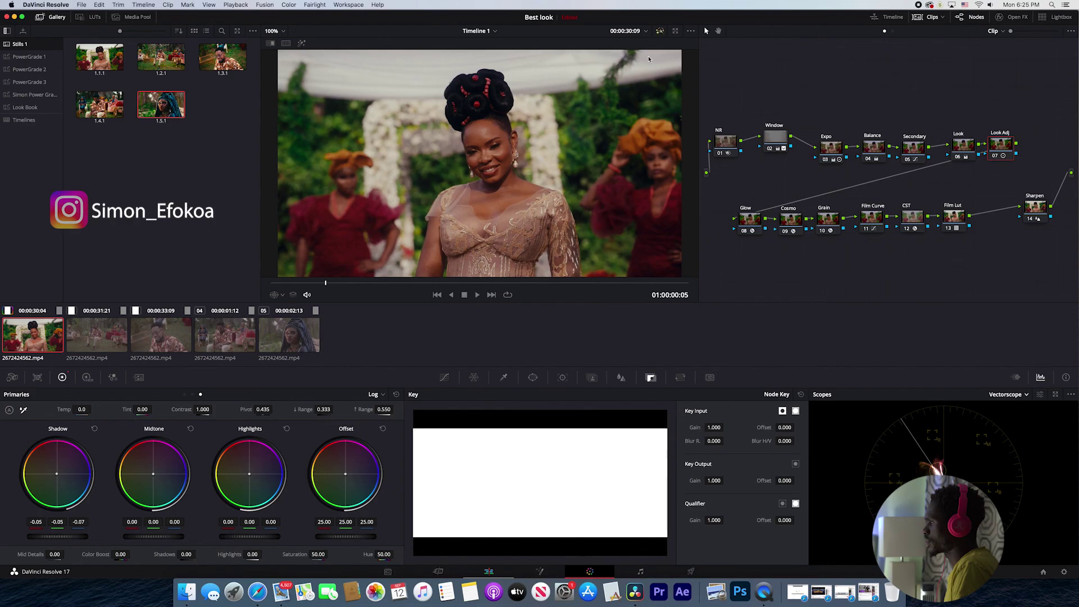